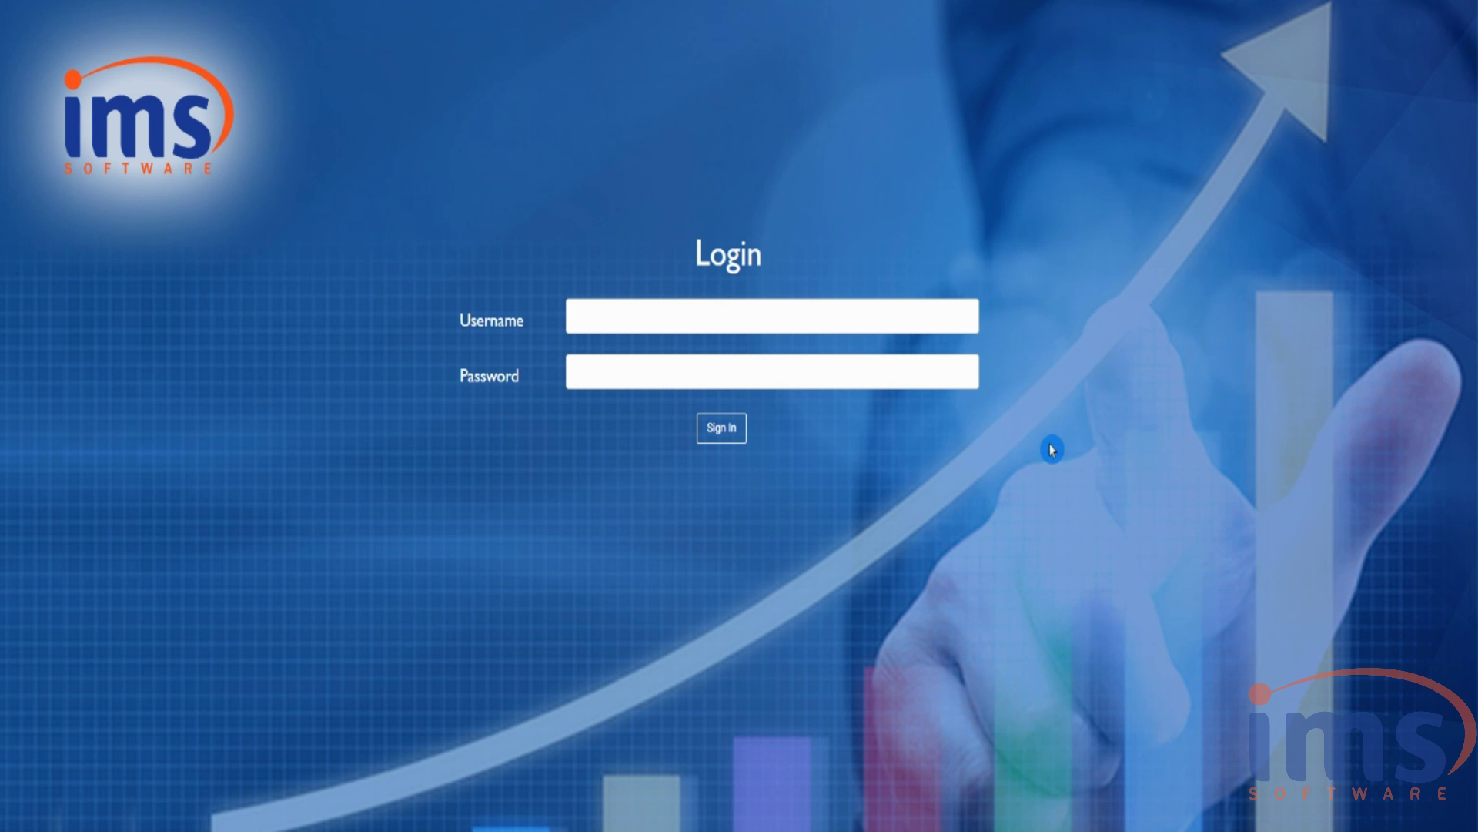
- Sign in to IMS Software with the administrator username and password
click(661, 315)
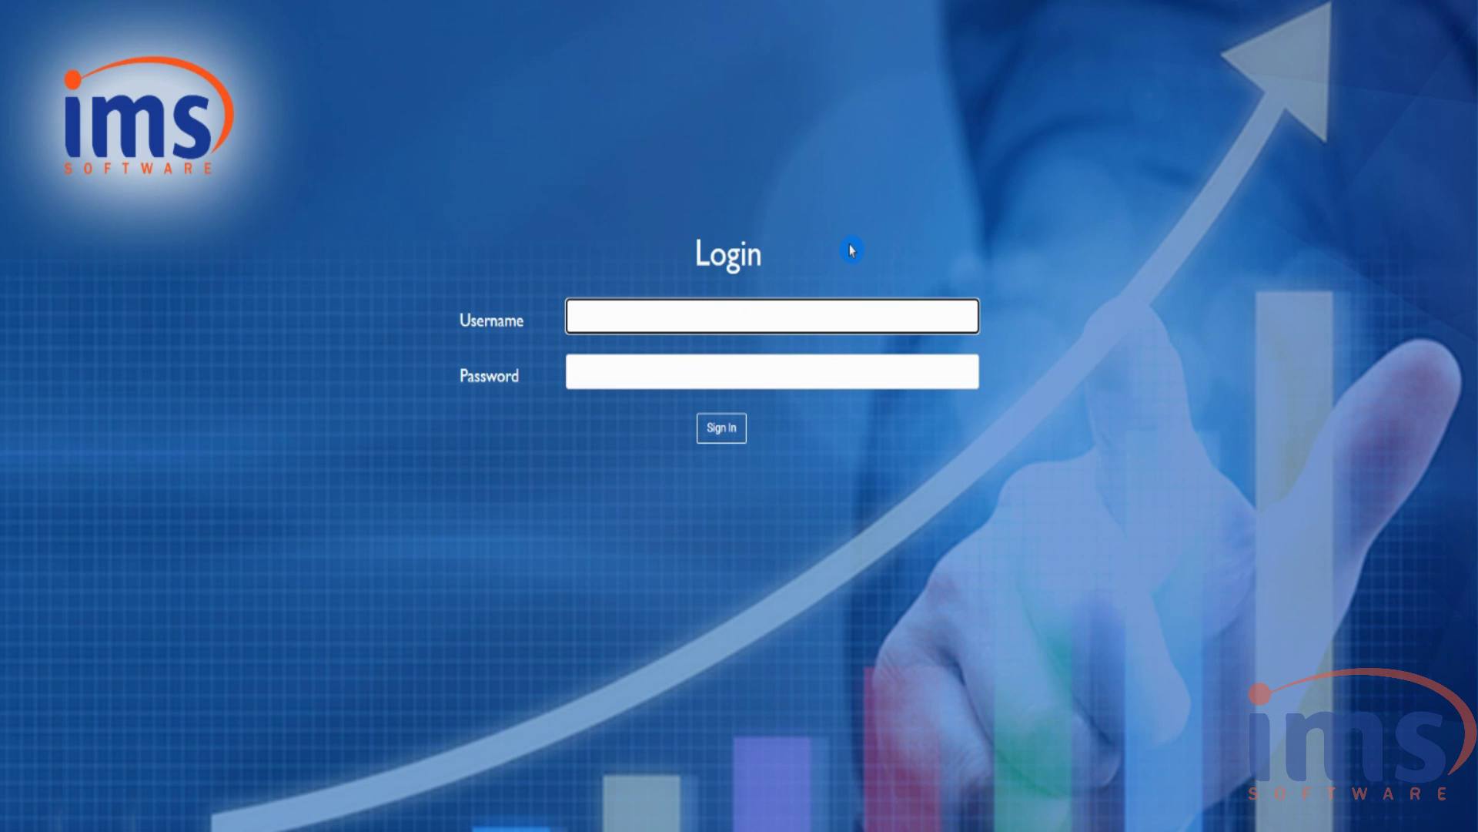
text(admin)
key(Tab)
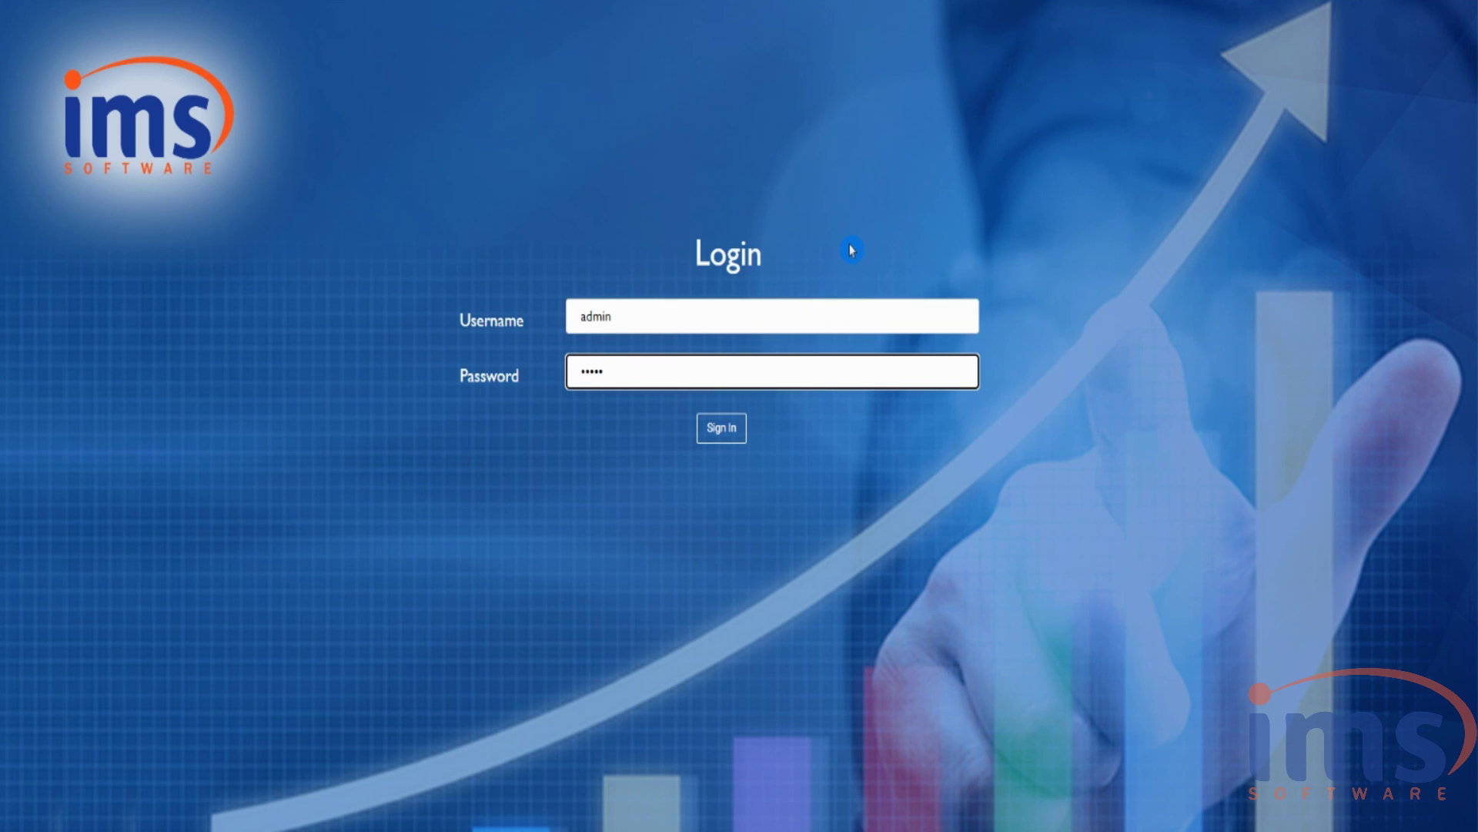
text(admin)
key(Return)
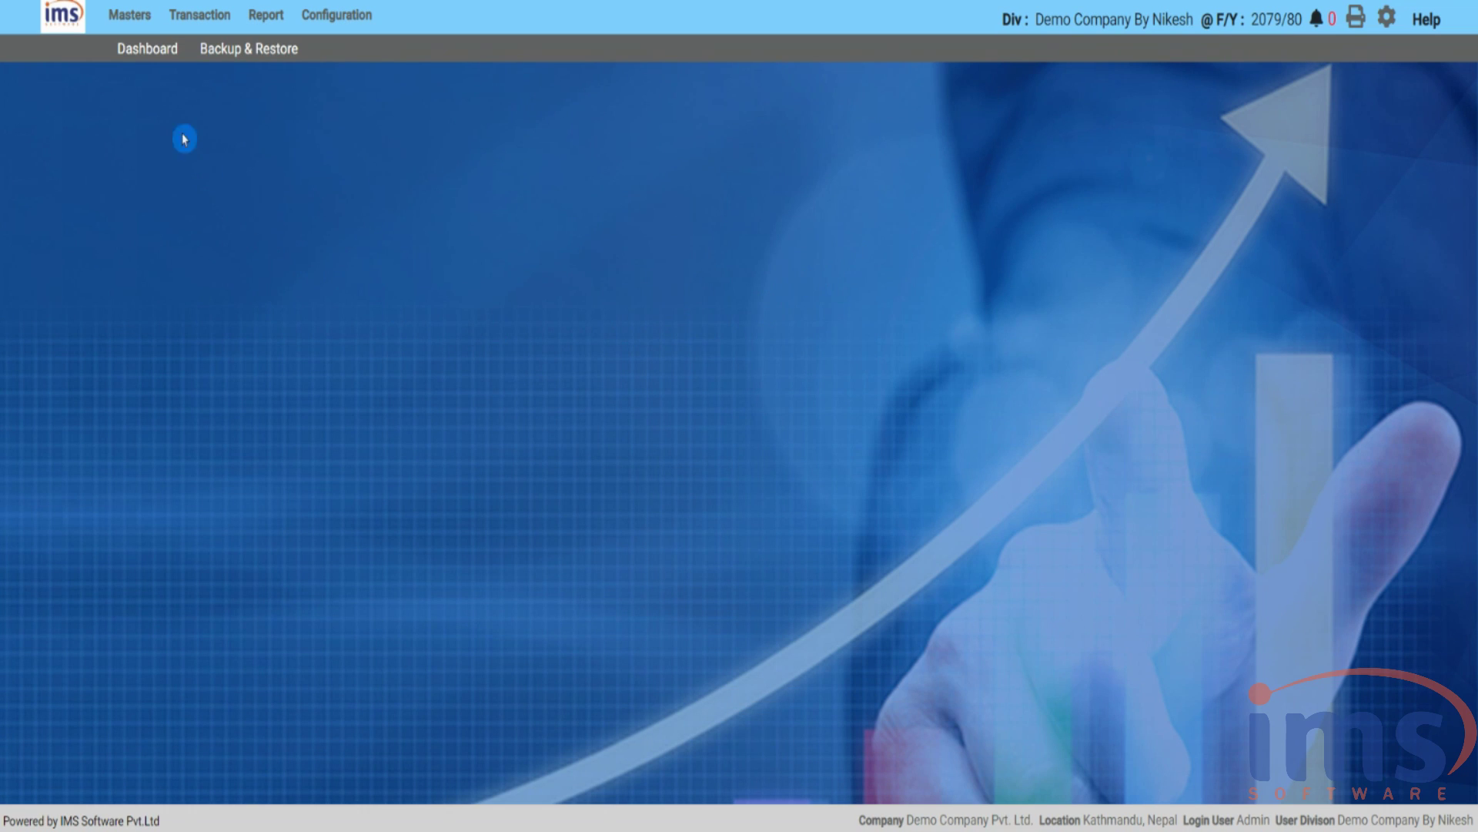
- Open the Product Master page from the Masters menu
click(125, 16)
click(140, 48)
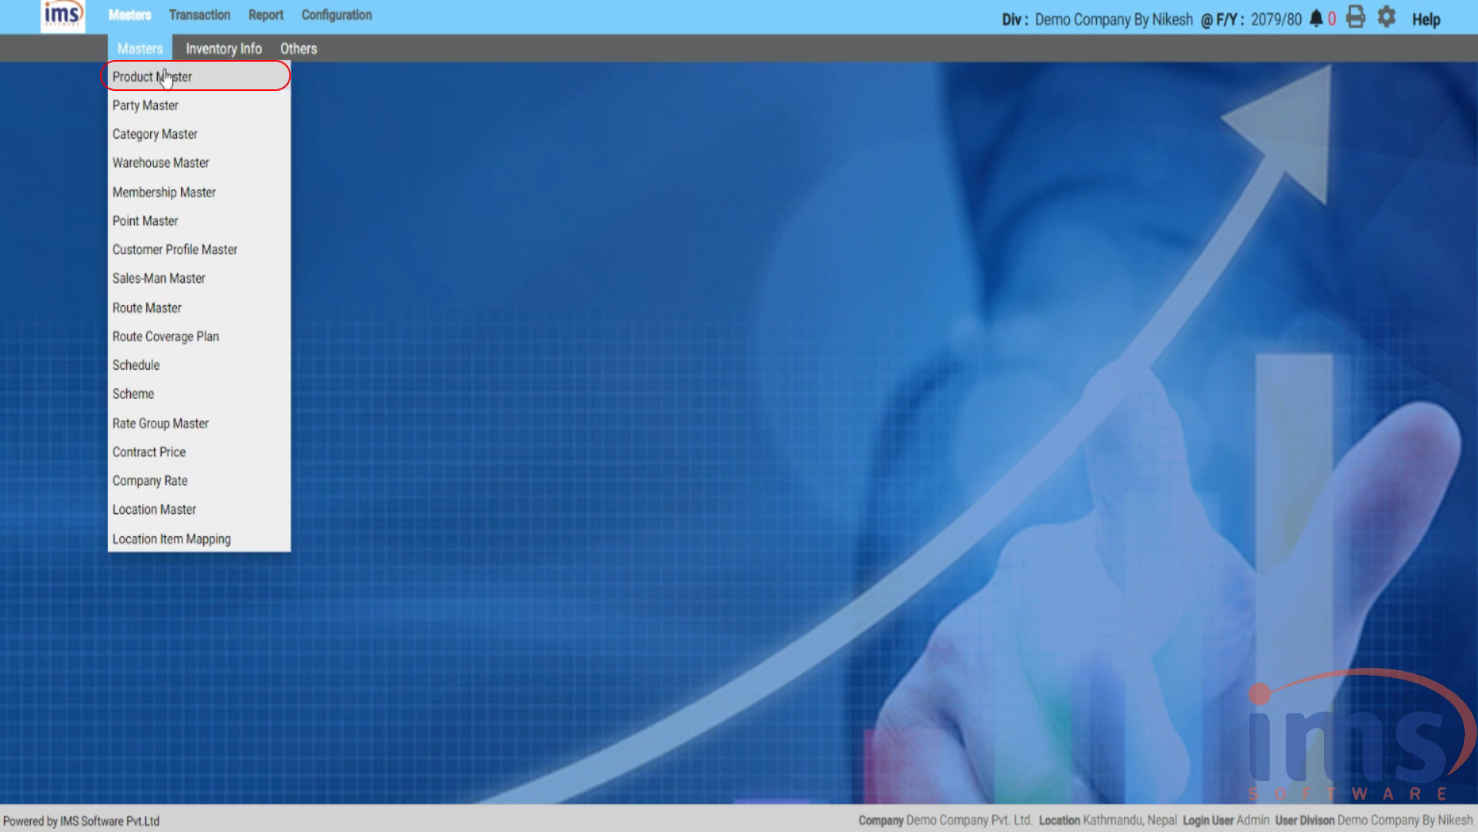
click(166, 75)
click(349, 272)
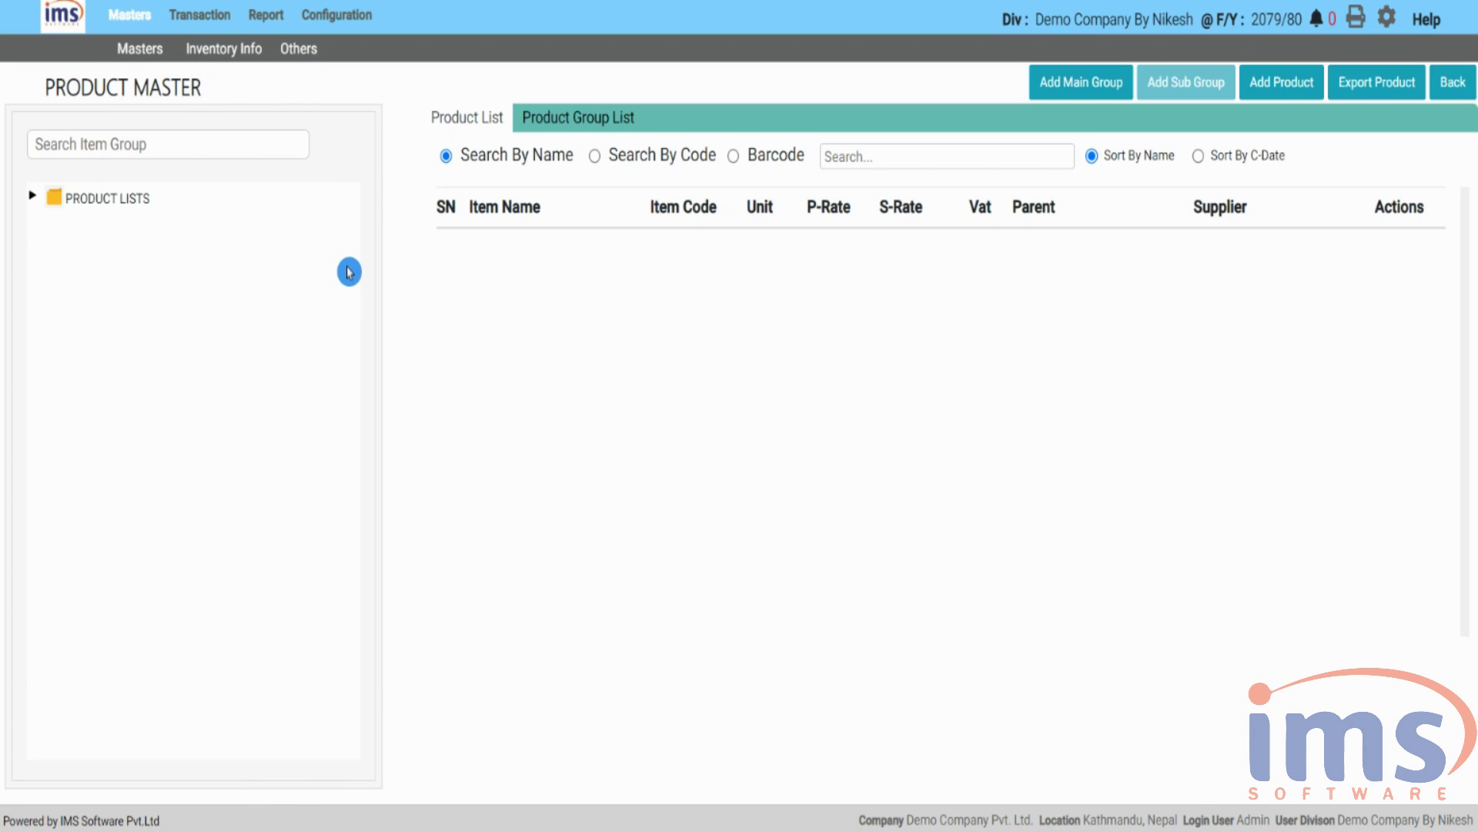
- Select the Momo group under PRODUCT LISTS, review its products, and start a new product
click(31, 197)
click(88, 231)
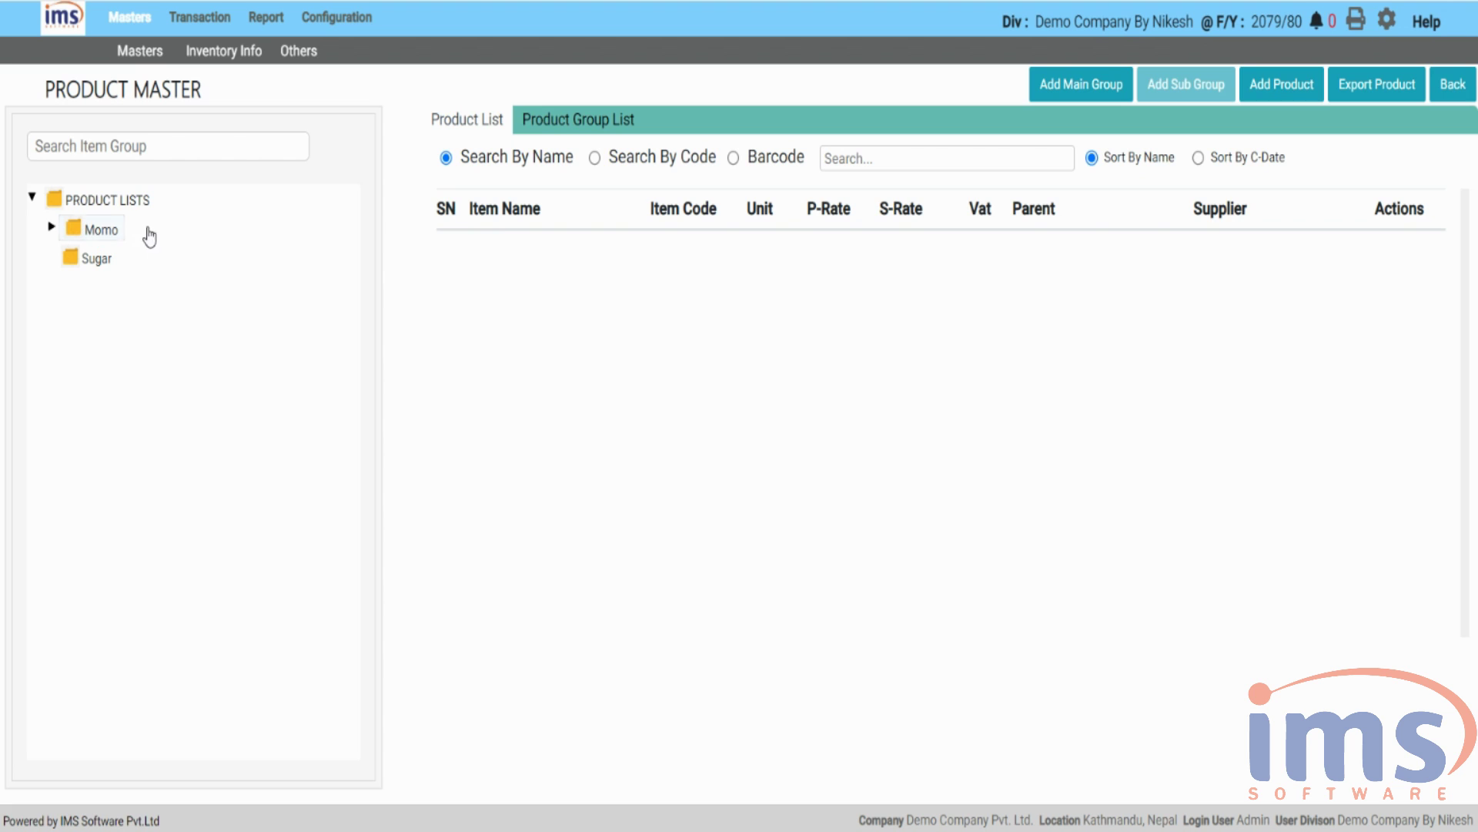
click(110, 231)
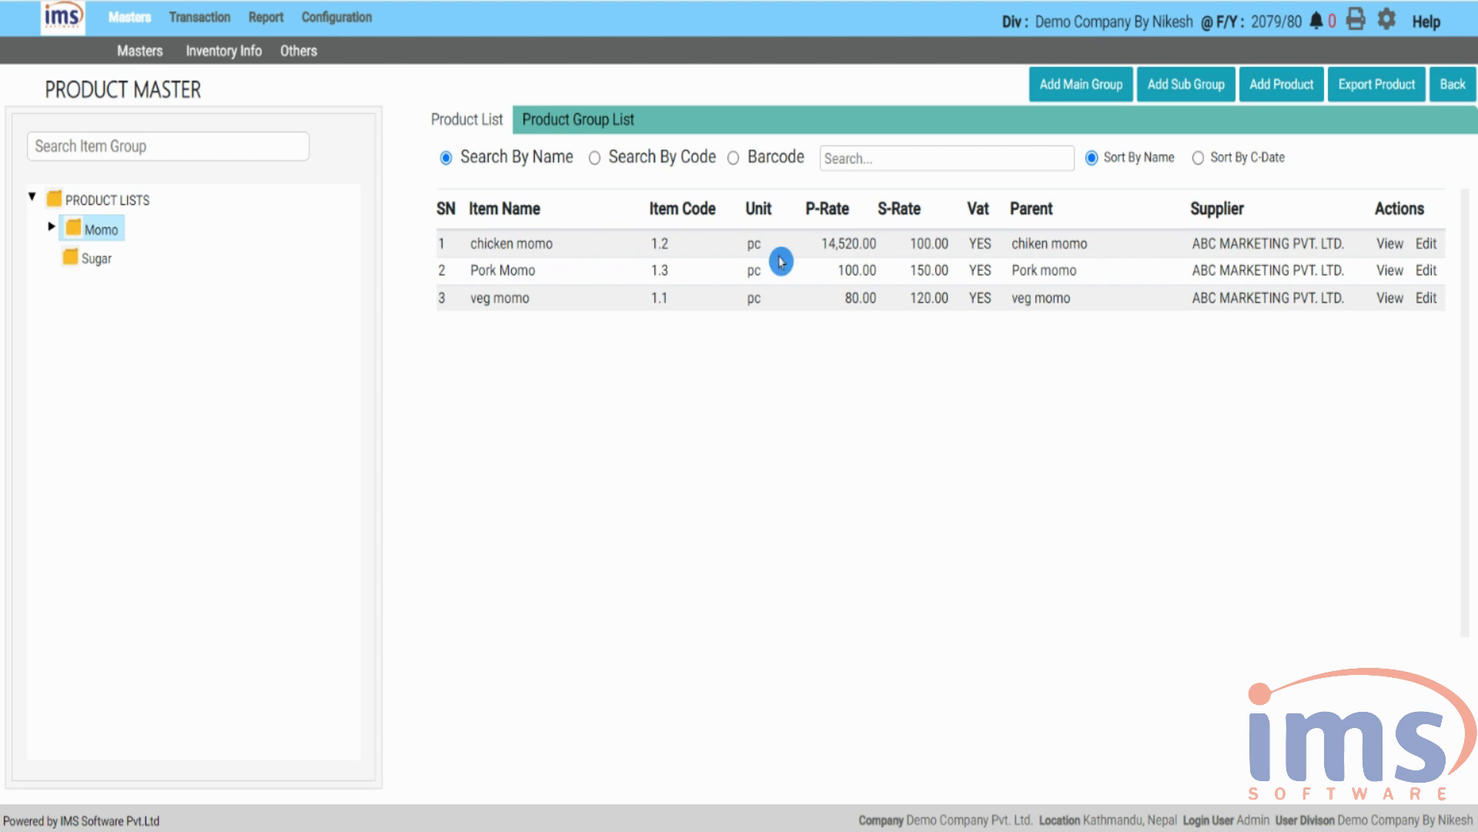
click(1267, 83)
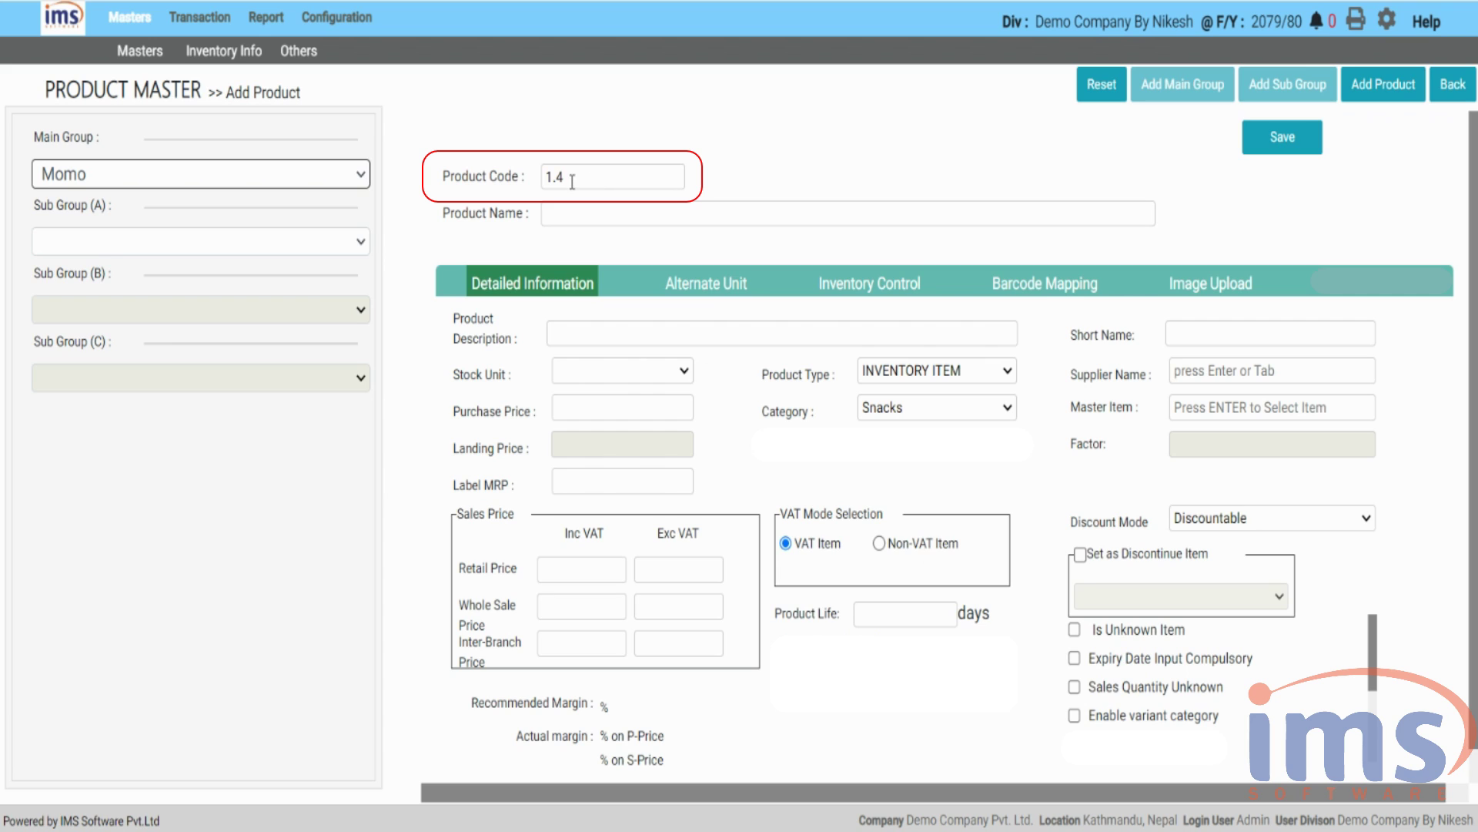
- Keep product code 1.4 and enter the product name 'Paneer Momo'
drag(575, 178, 529, 182)
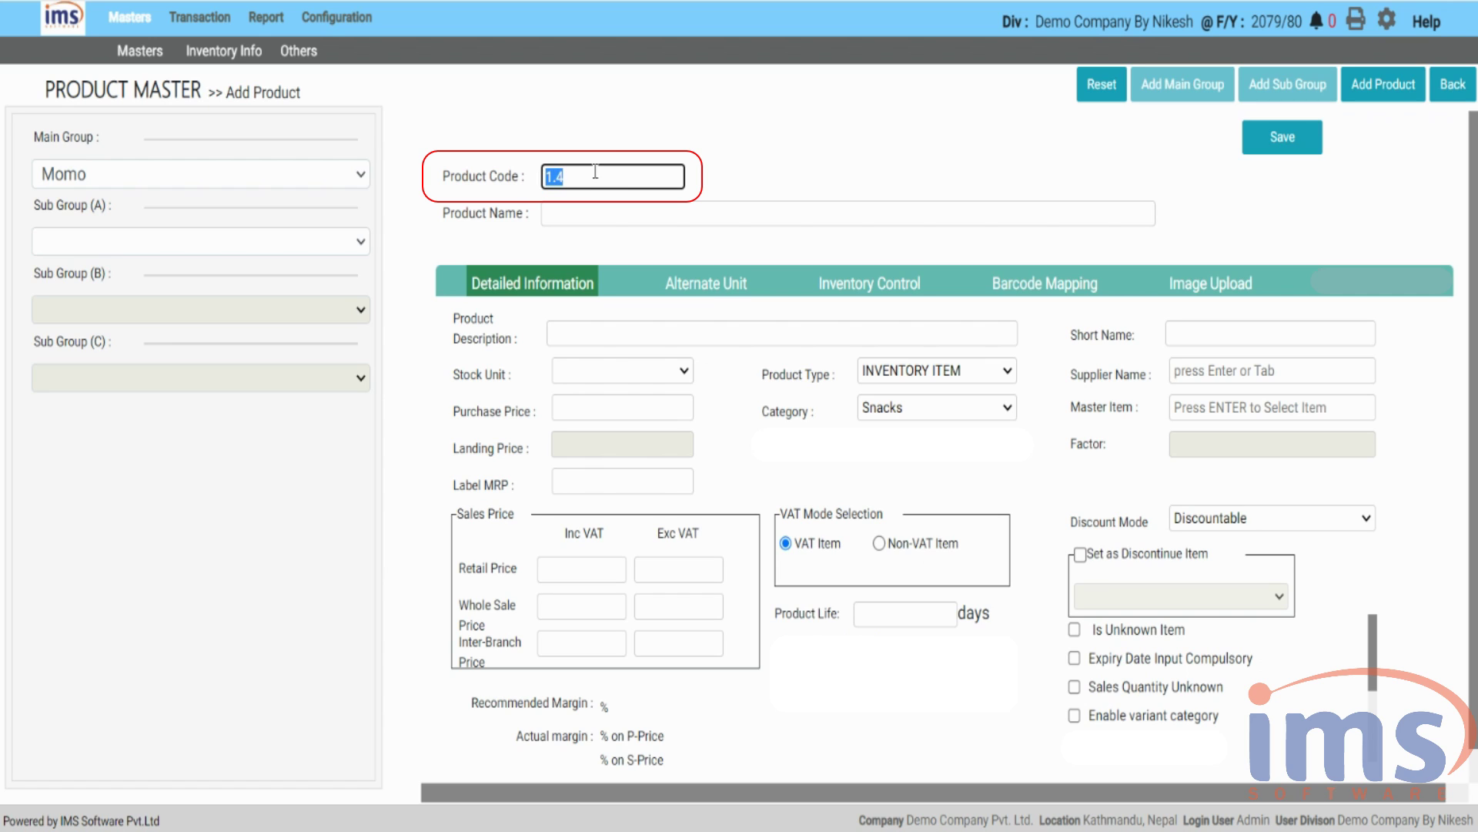
click(643, 177)
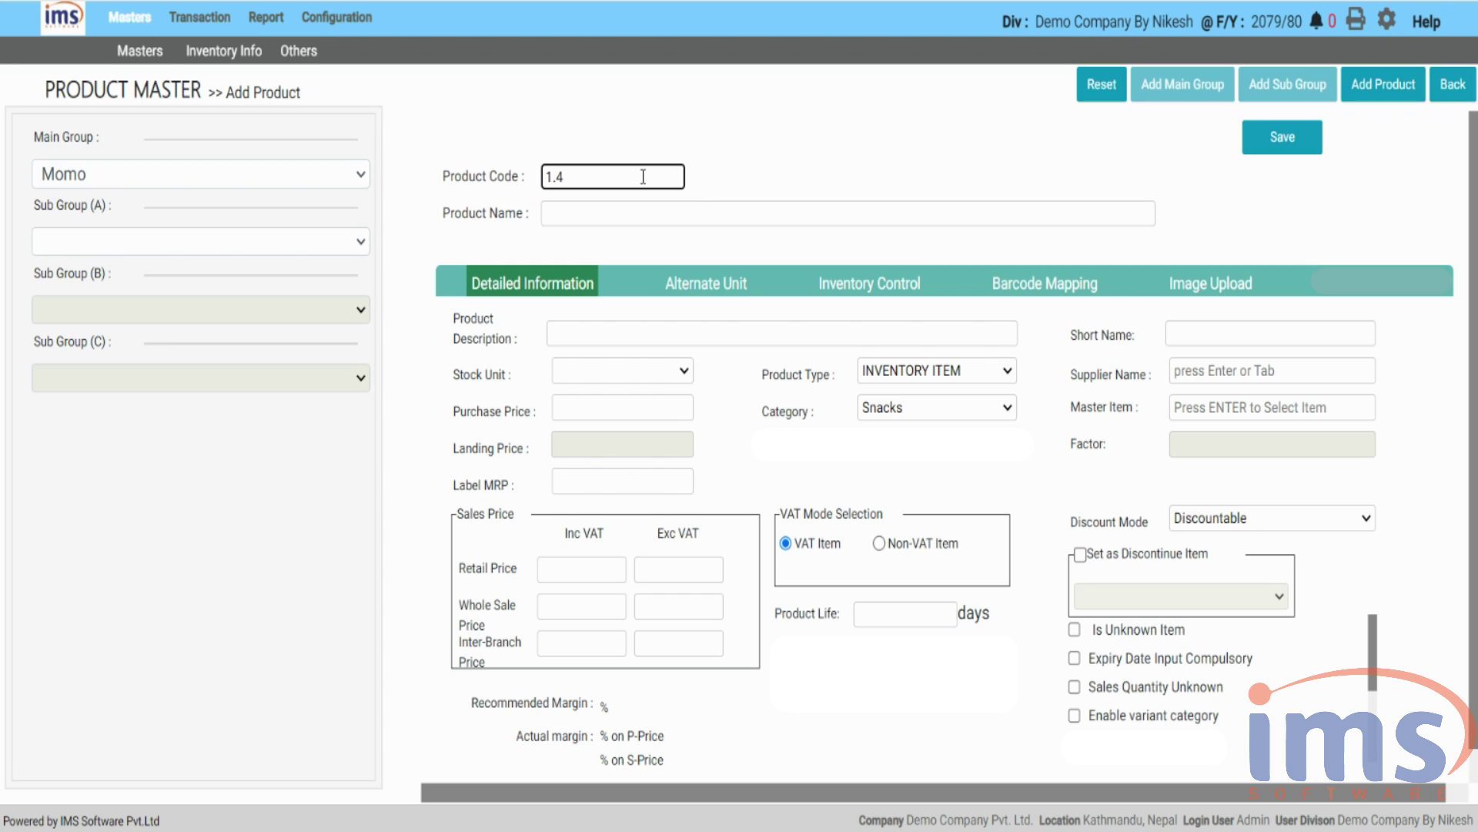
click(653, 208)
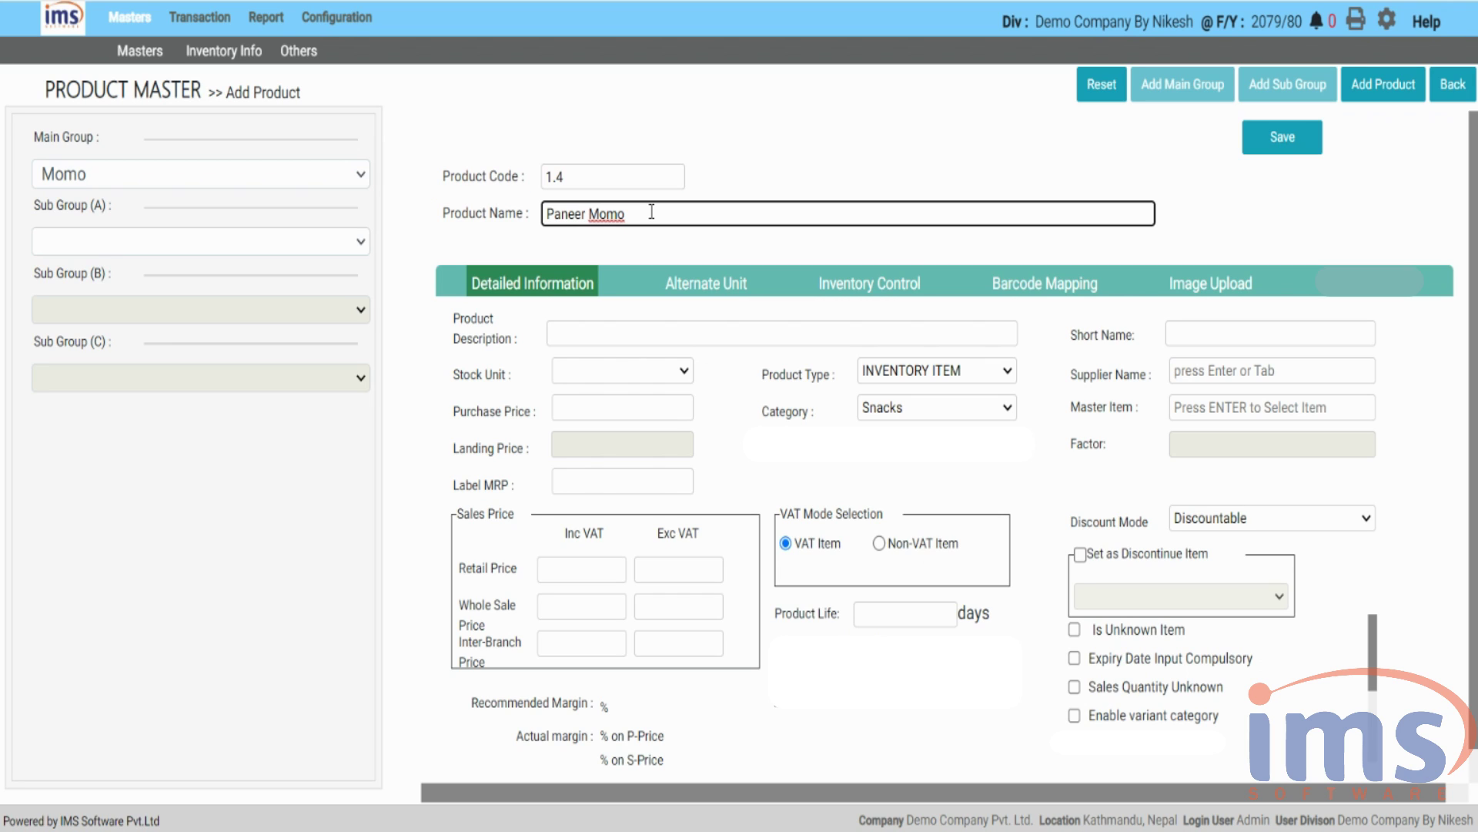
click(518, 292)
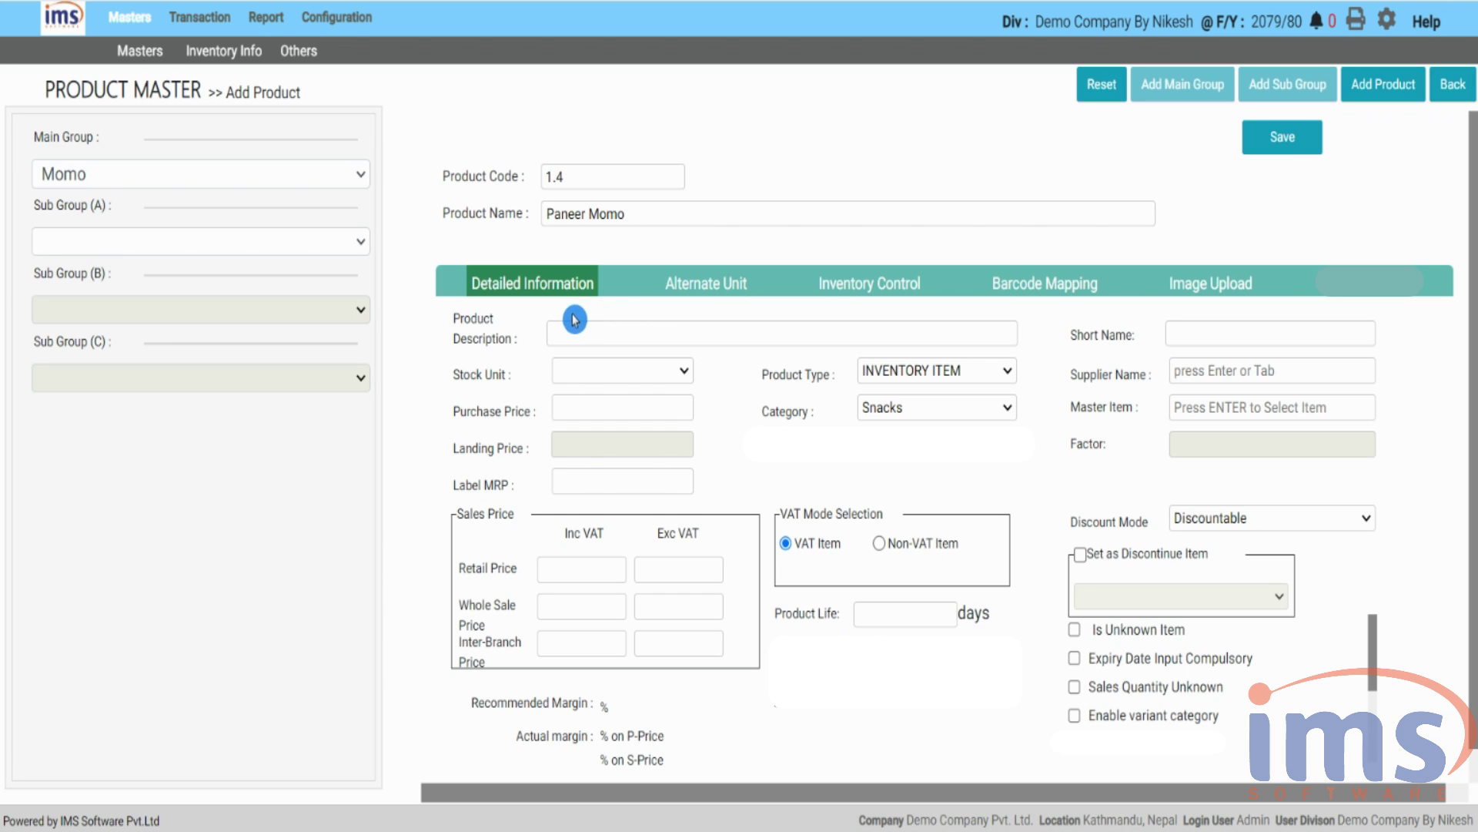
- Enter the description 'Made with Paneer' and the short name 'Paneer'
click(594, 333)
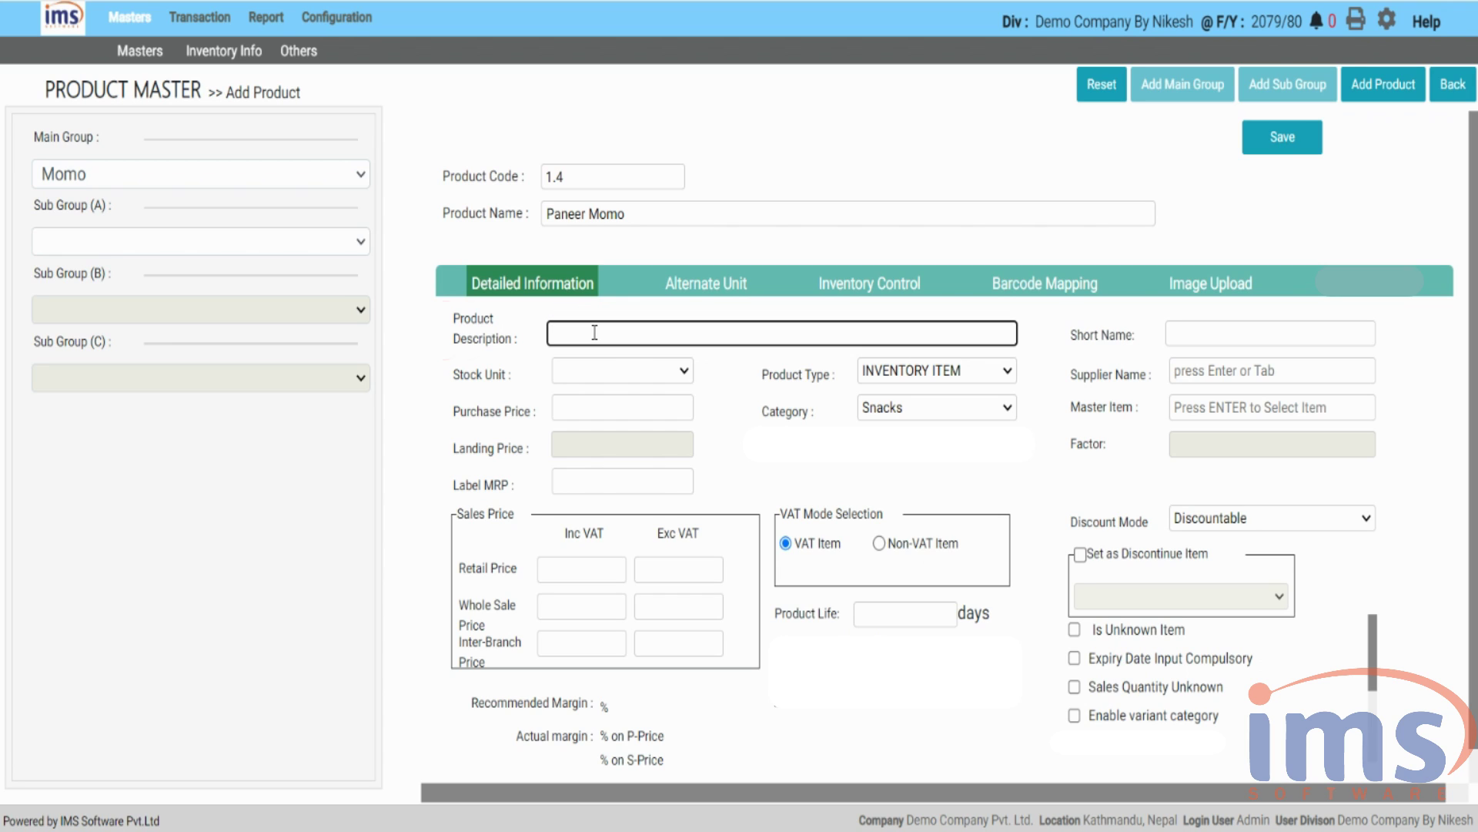
text(Made with Paneer)
click(1261, 333)
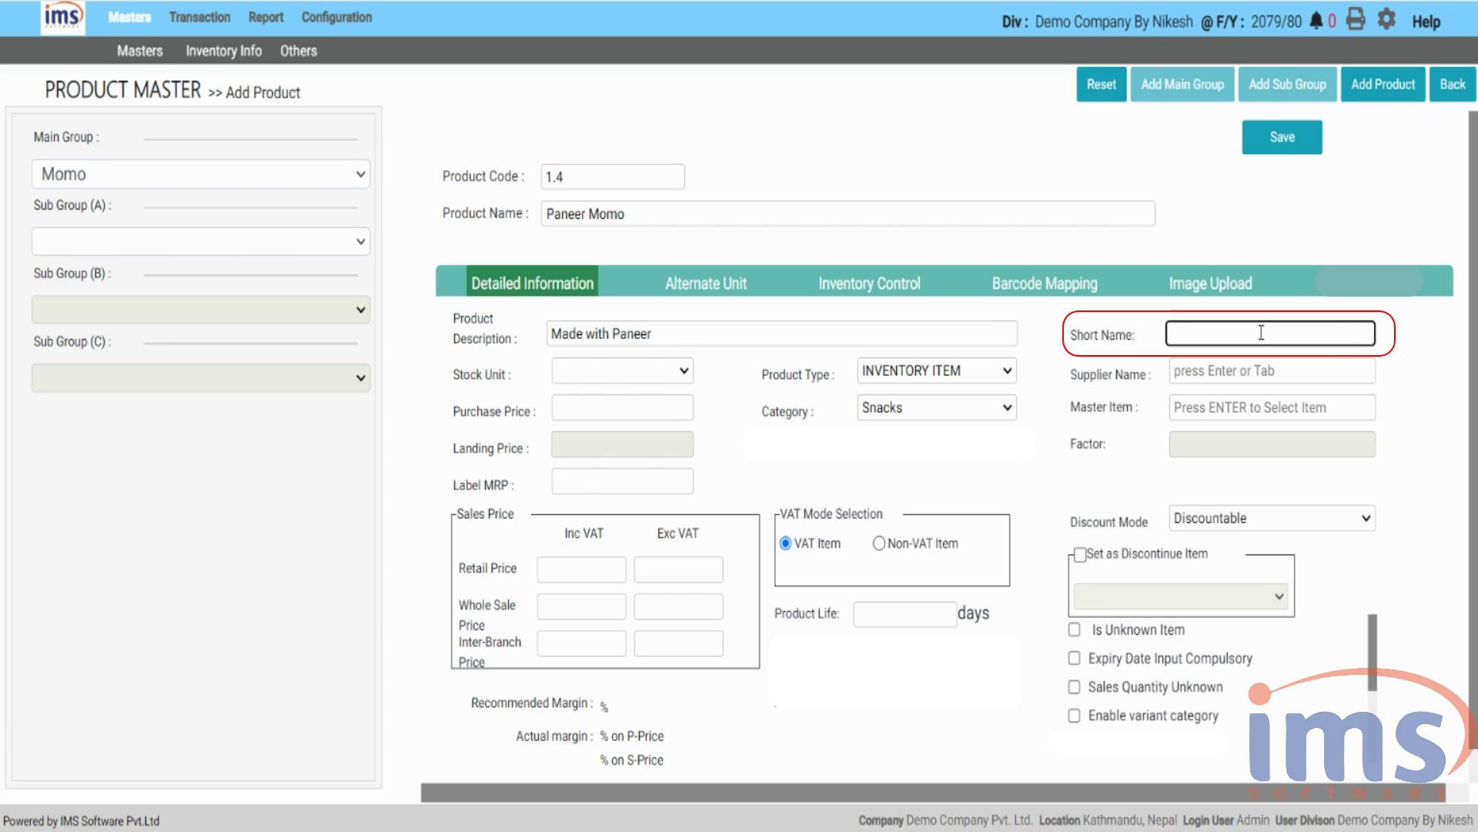
text(Paneer)
click(685, 375)
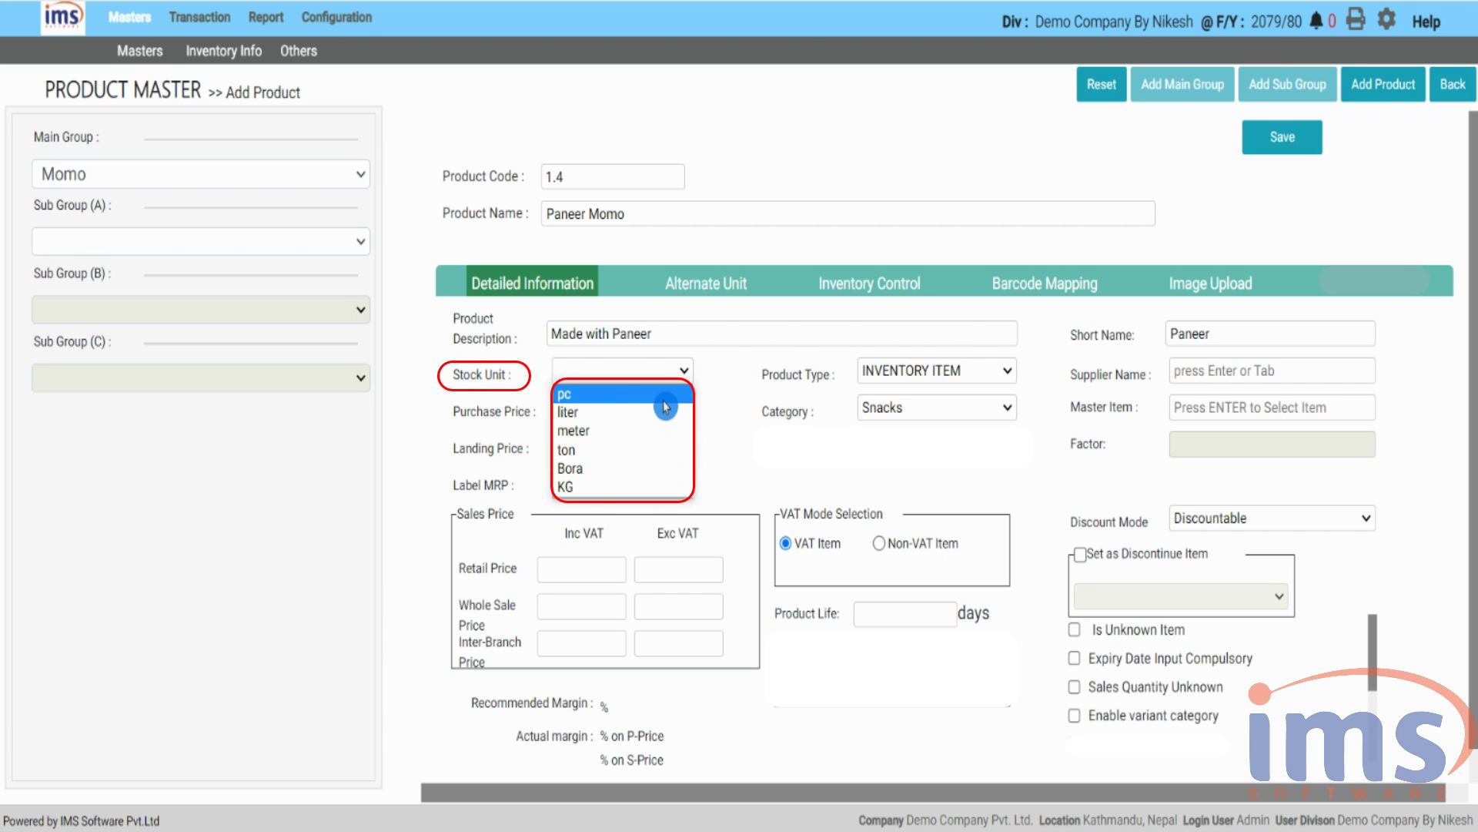
- Choose KG as the stock unit and keep INVENTORY ITEM as the product type
click(634, 486)
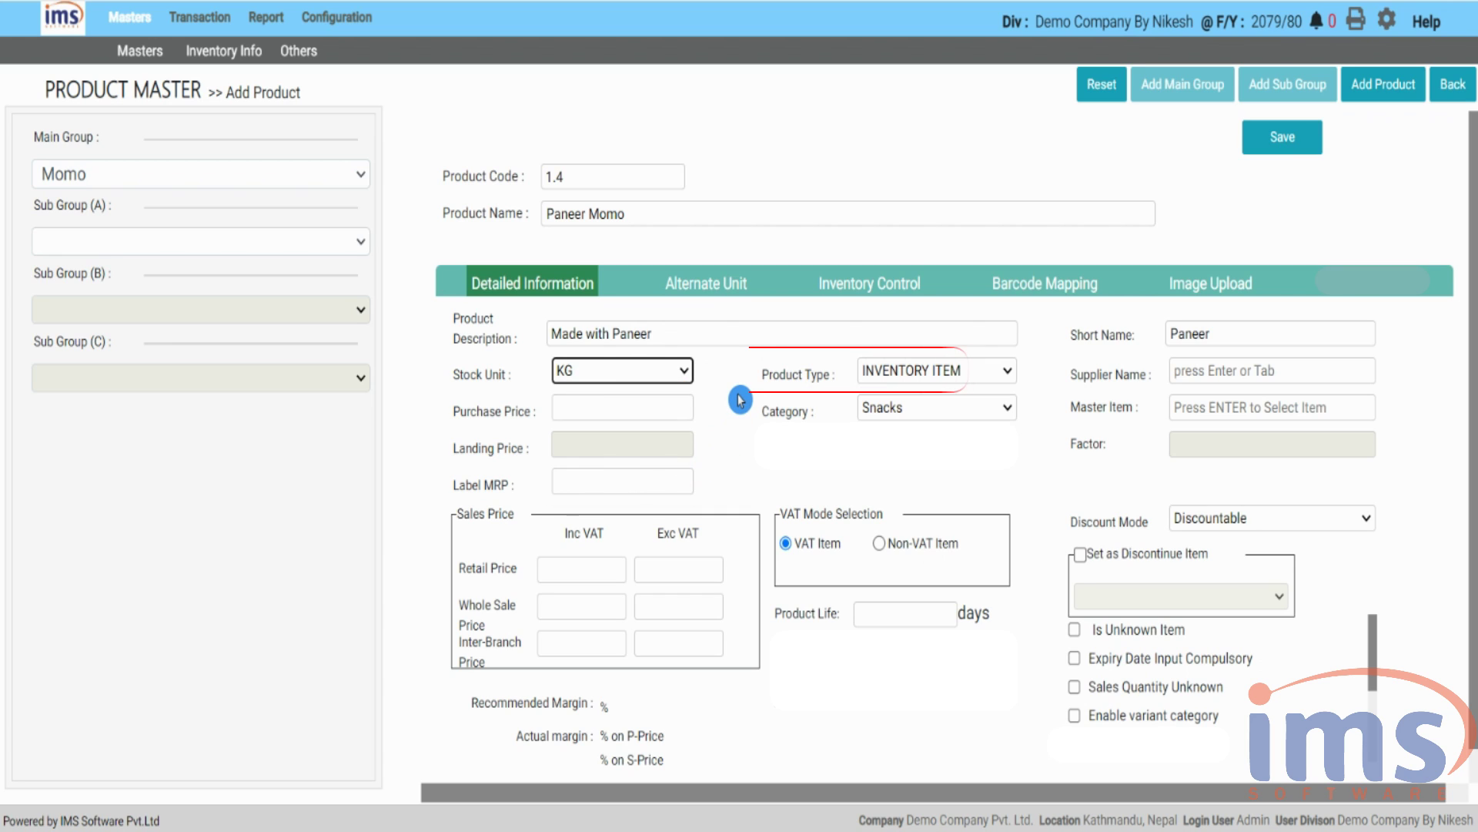
click(751, 371)
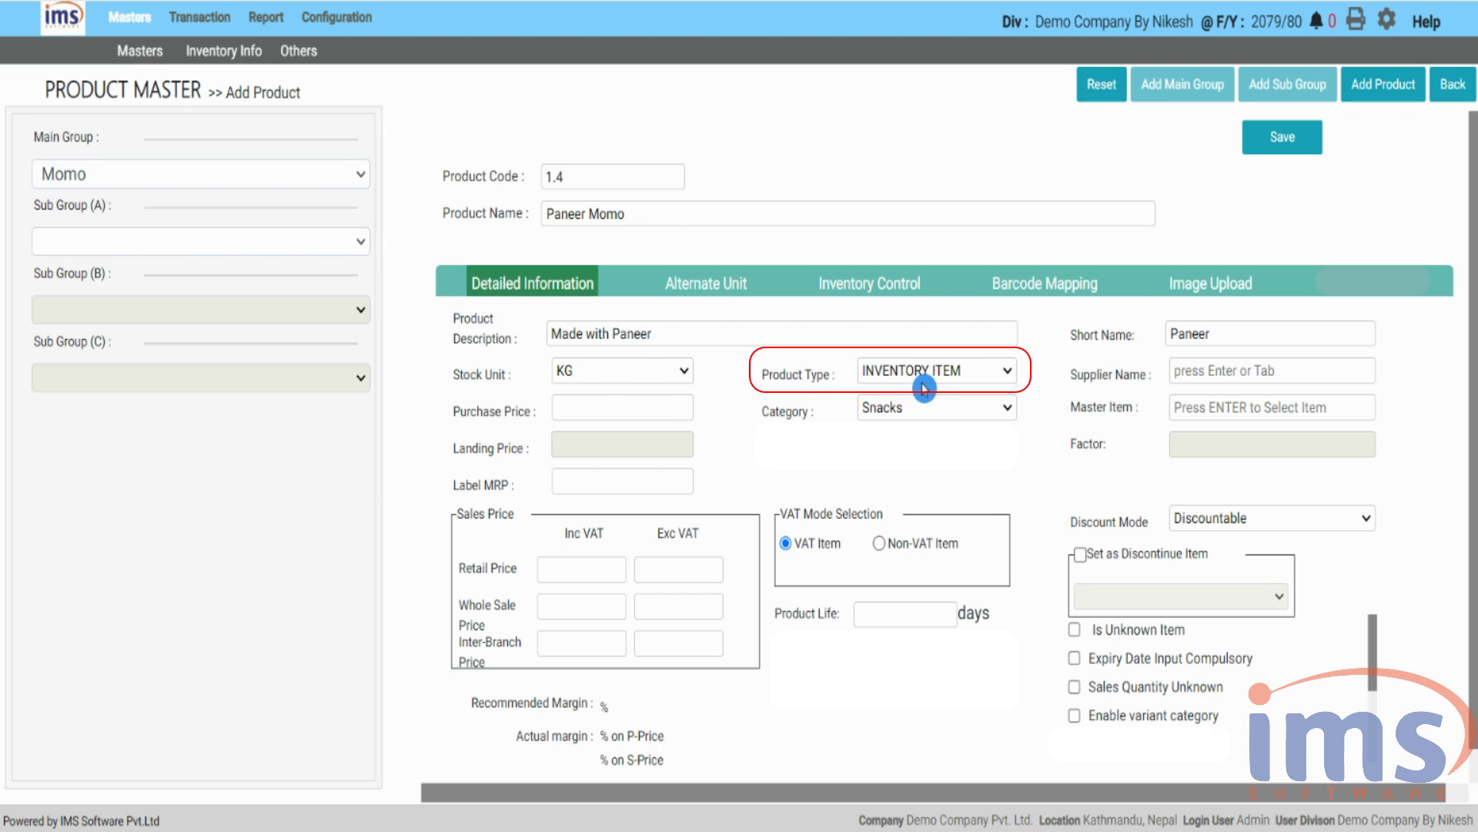
click(1009, 375)
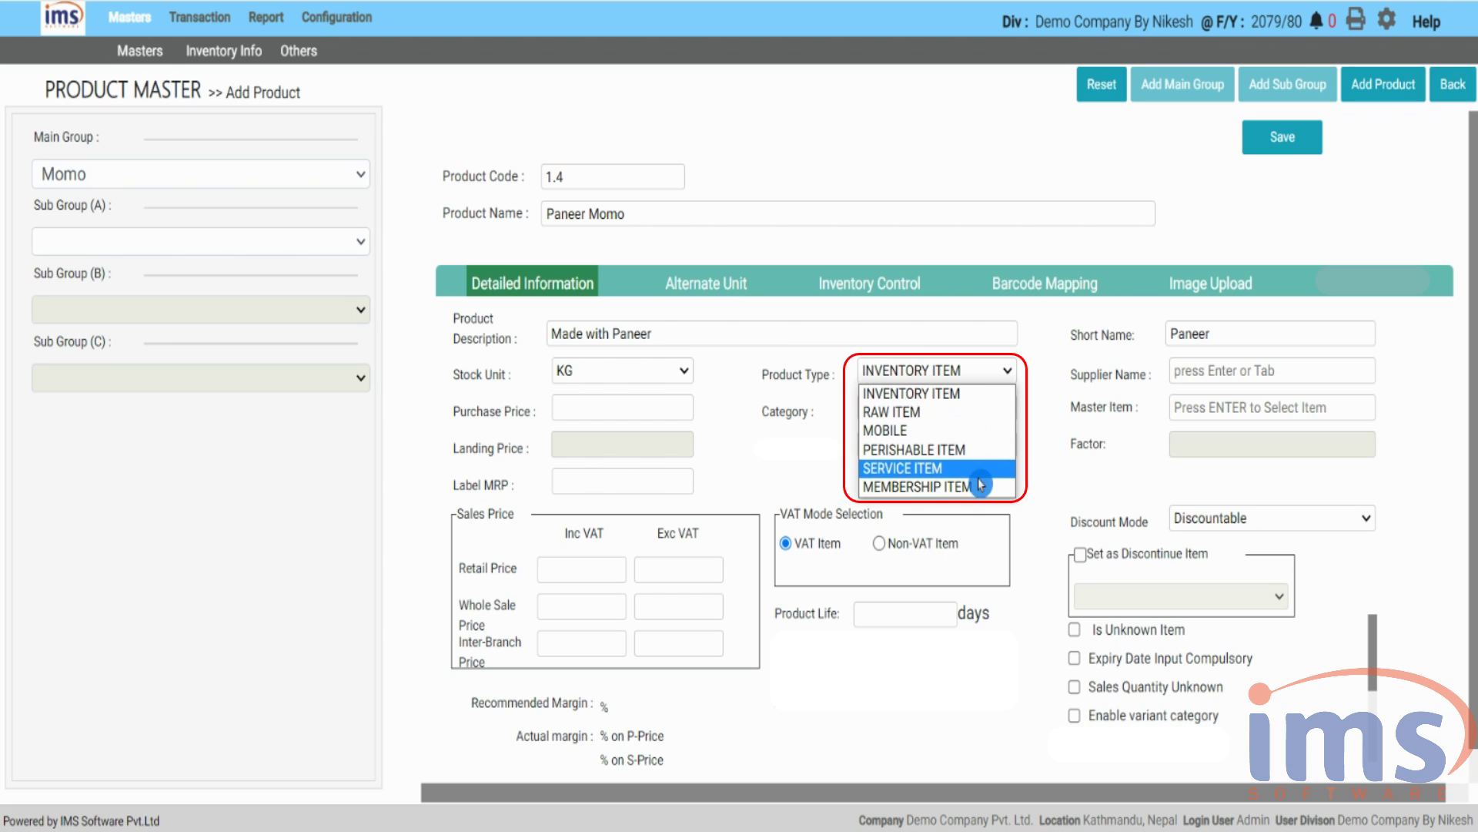
click(983, 395)
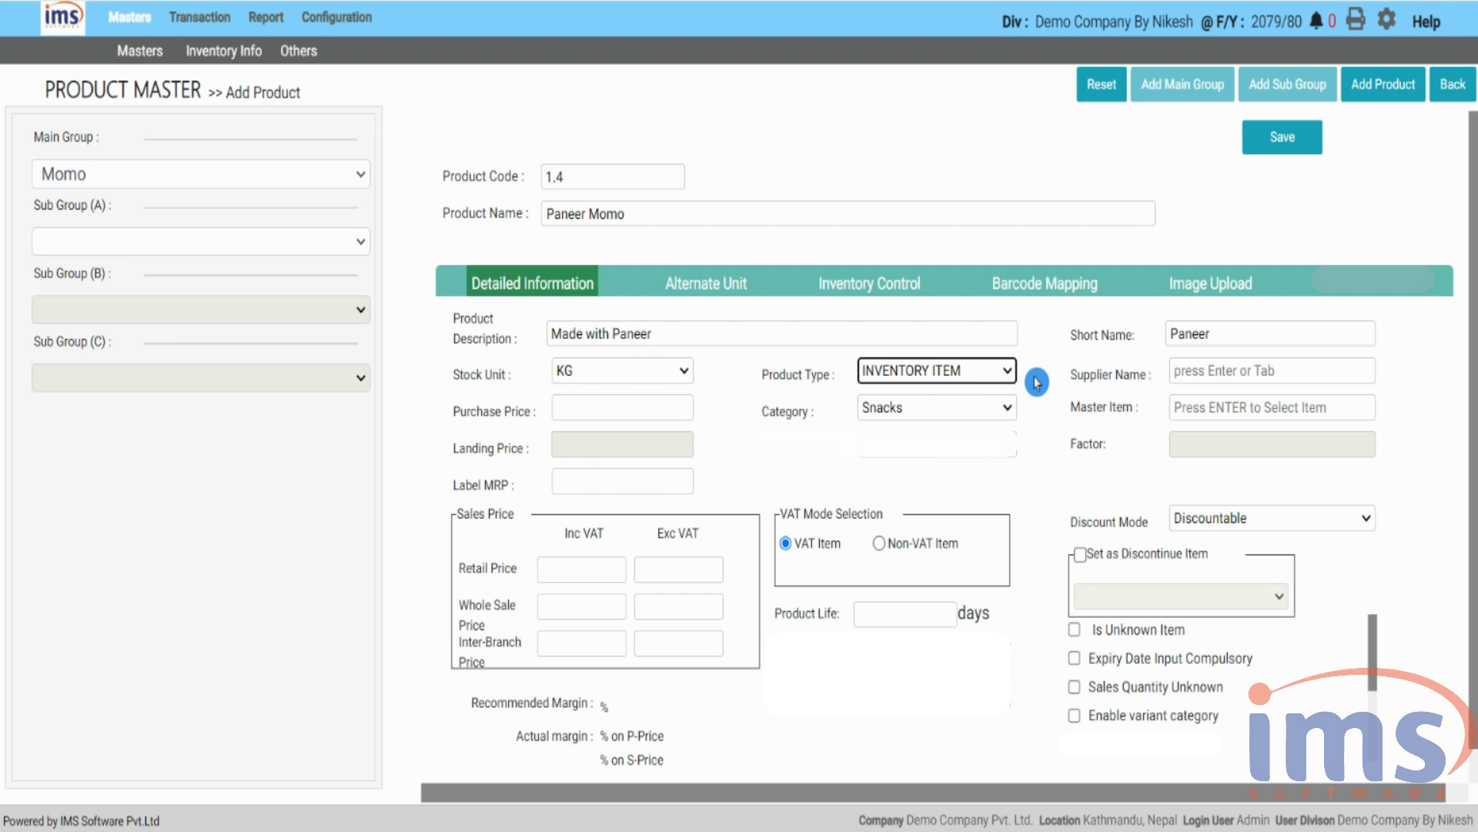
- Pick ABC MARKETING PVT. LTD. from the supplier lookup and move to the purchase price
click(1229, 367)
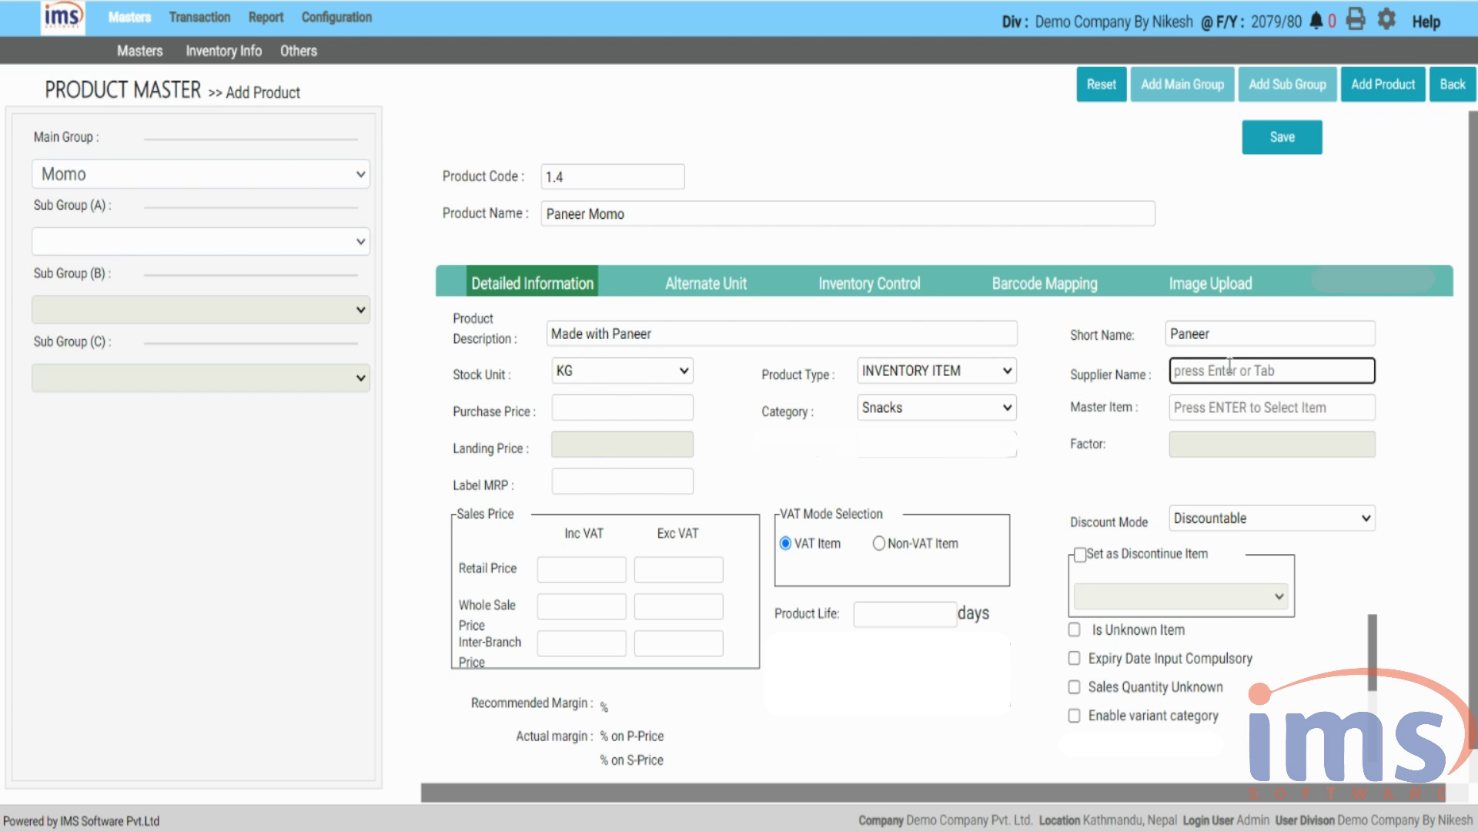
key(Return)
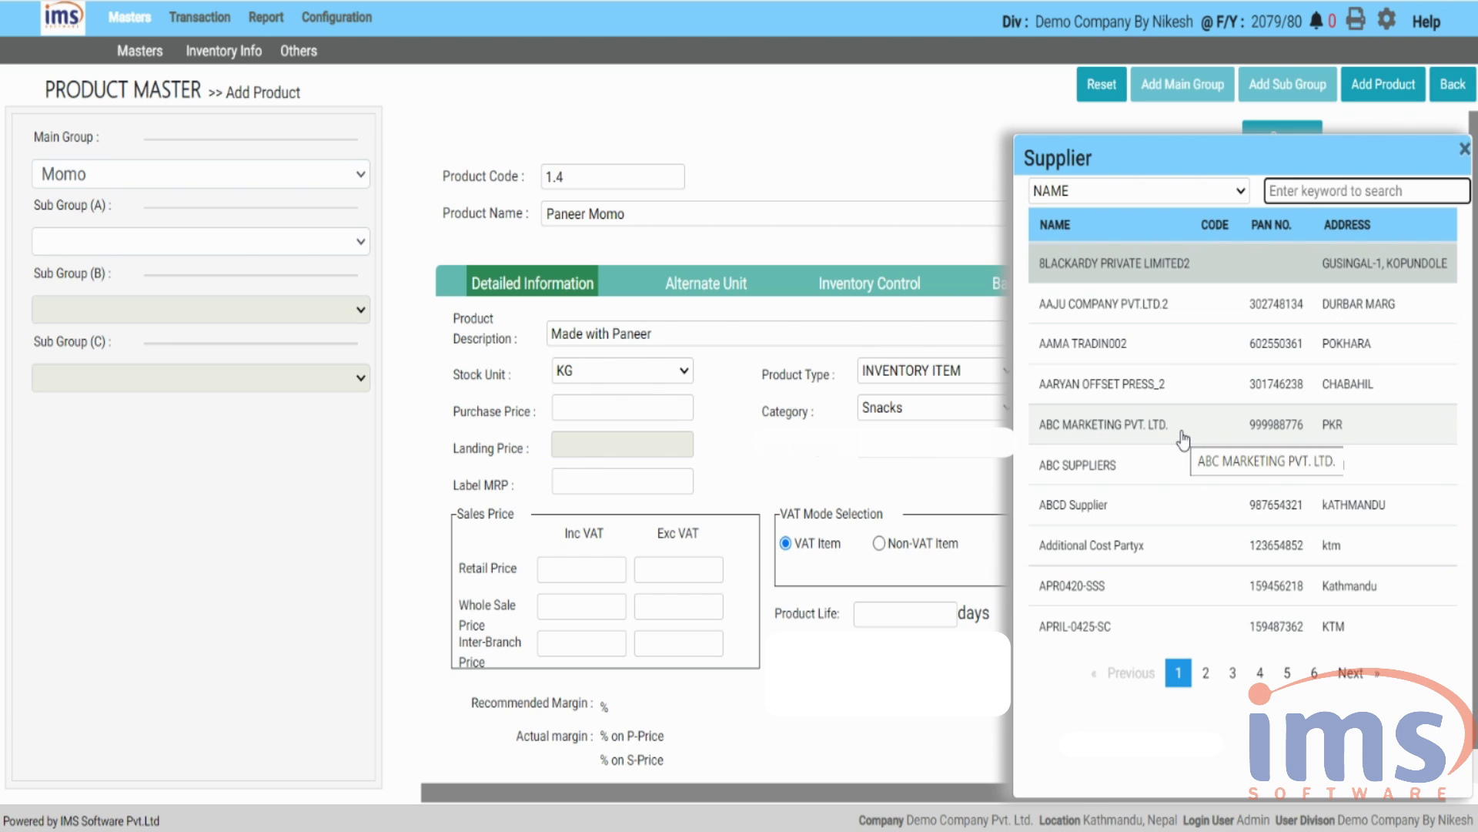
click(1183, 437)
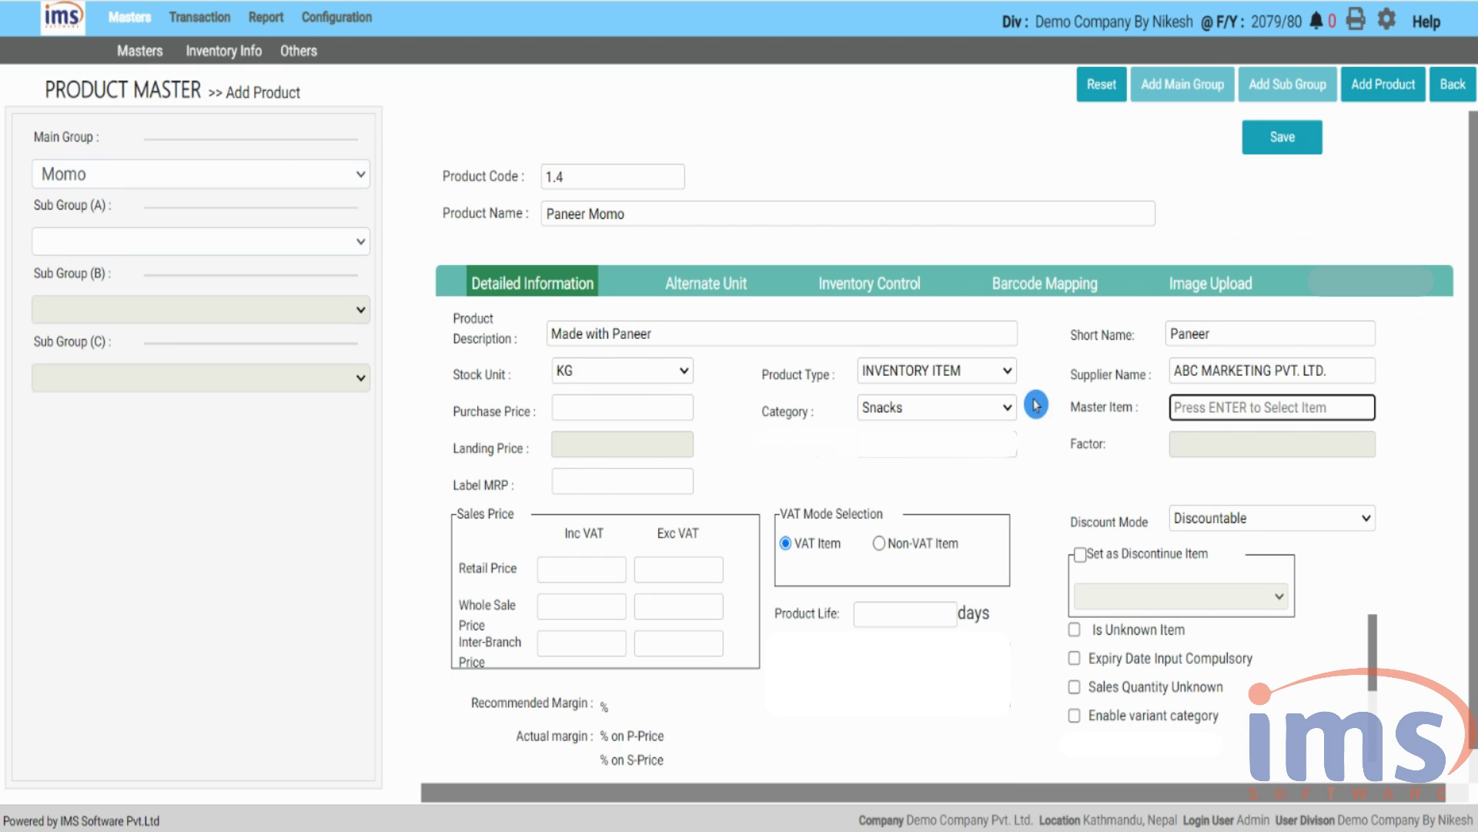
click(649, 407)
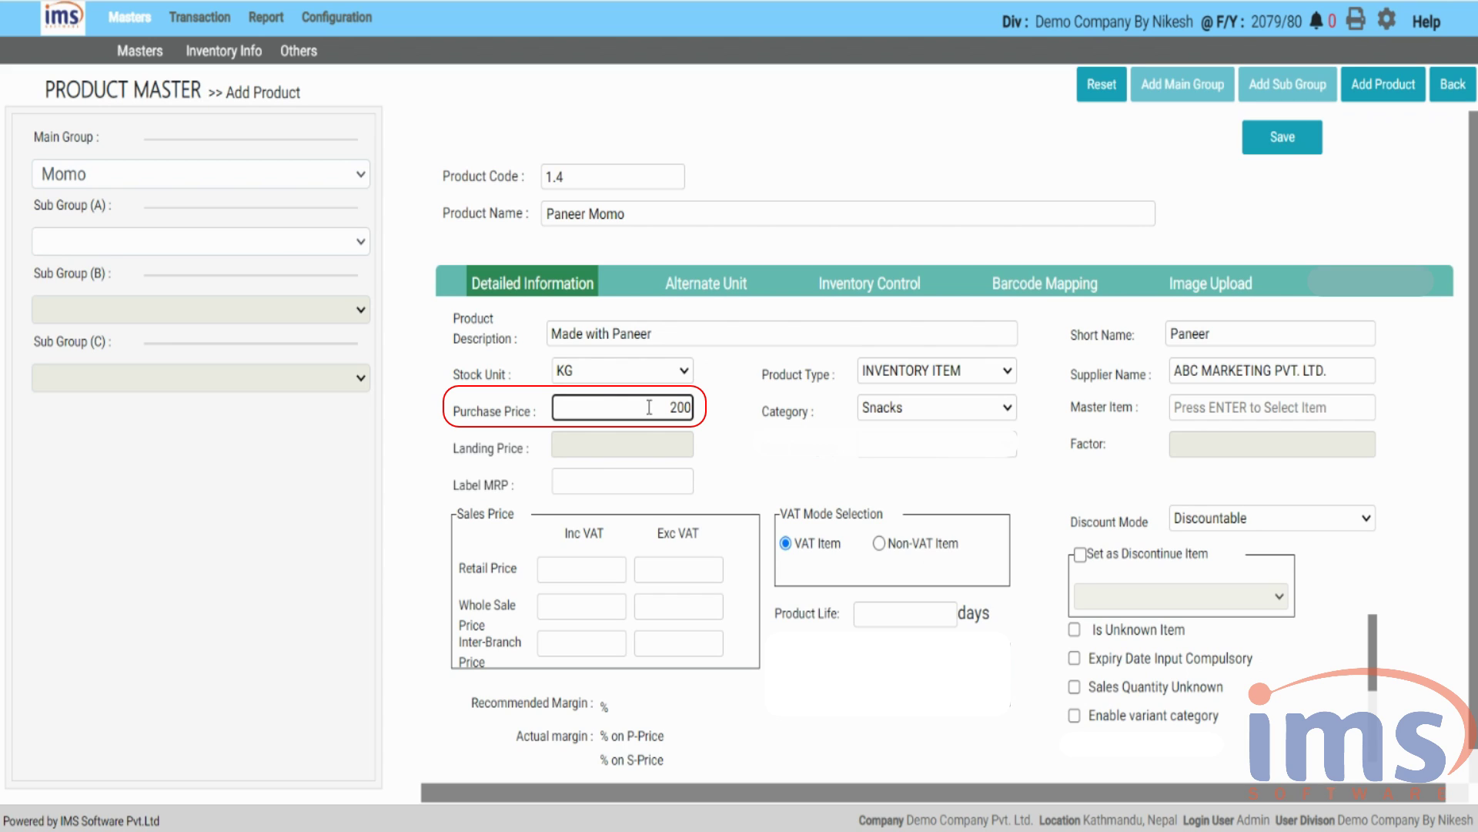
- Confirm purchase price 200 and choose Snacks as the product category
click(710, 408)
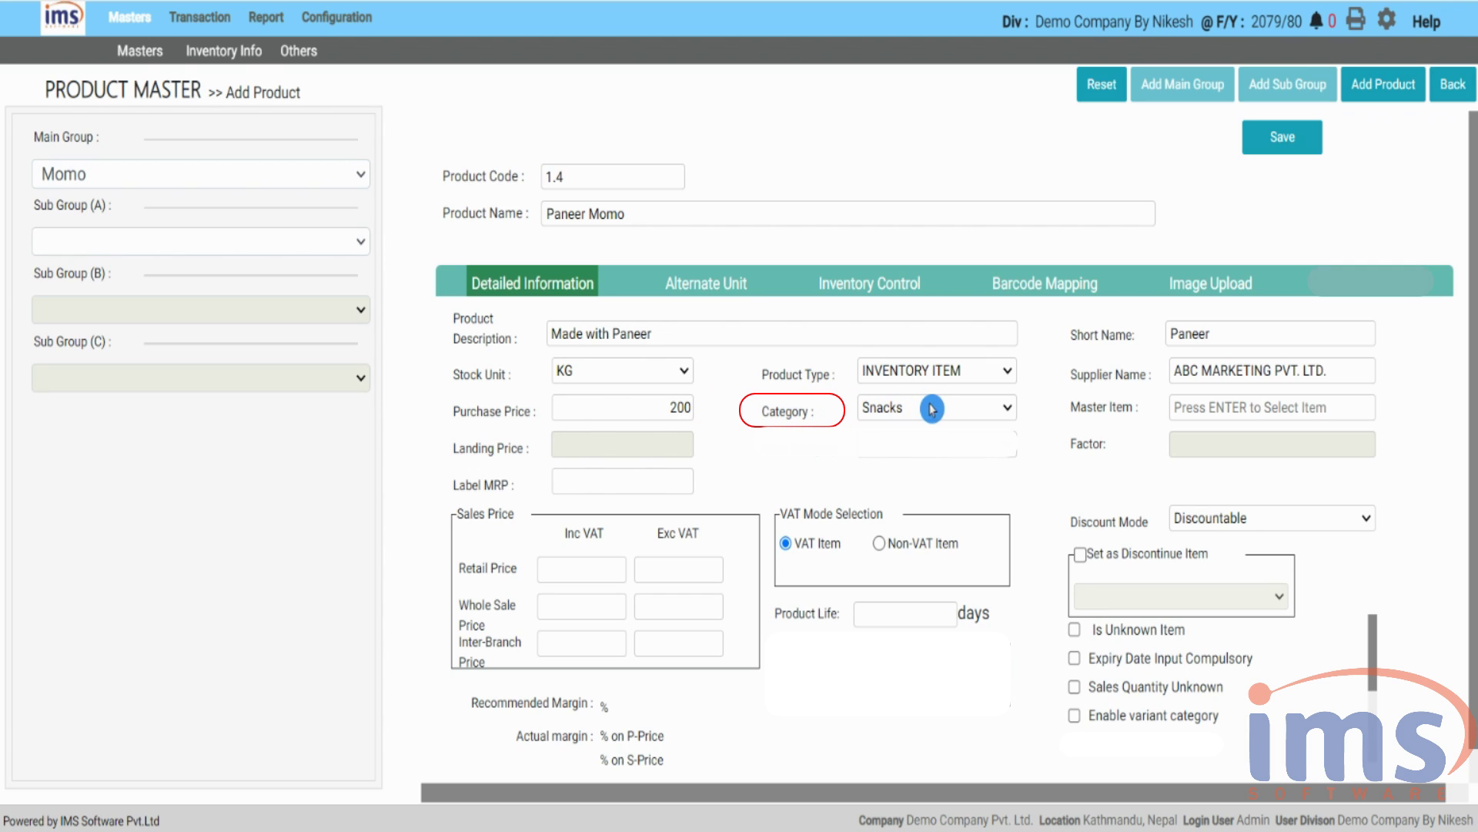
click(1006, 409)
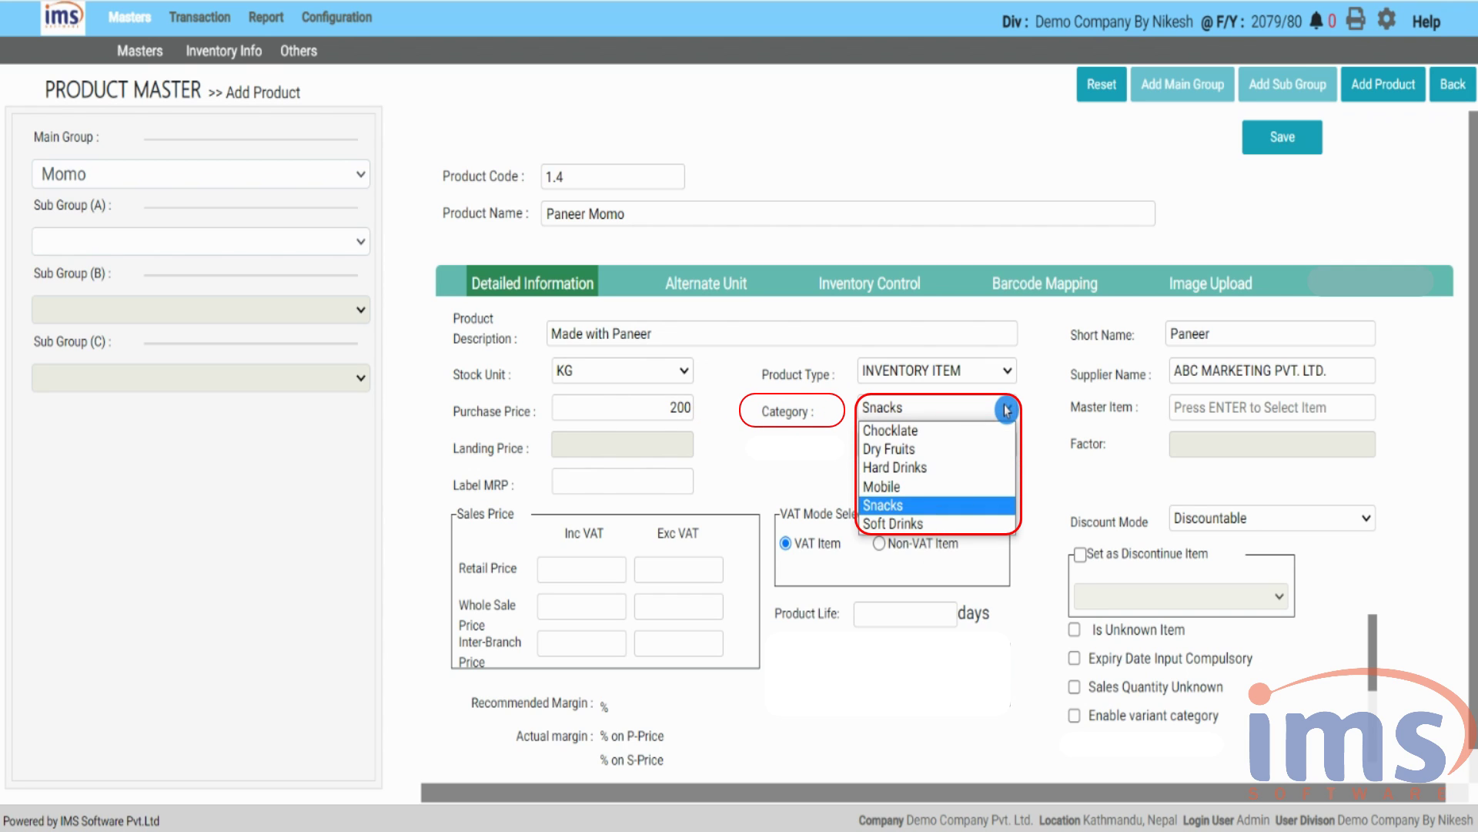
click(956, 506)
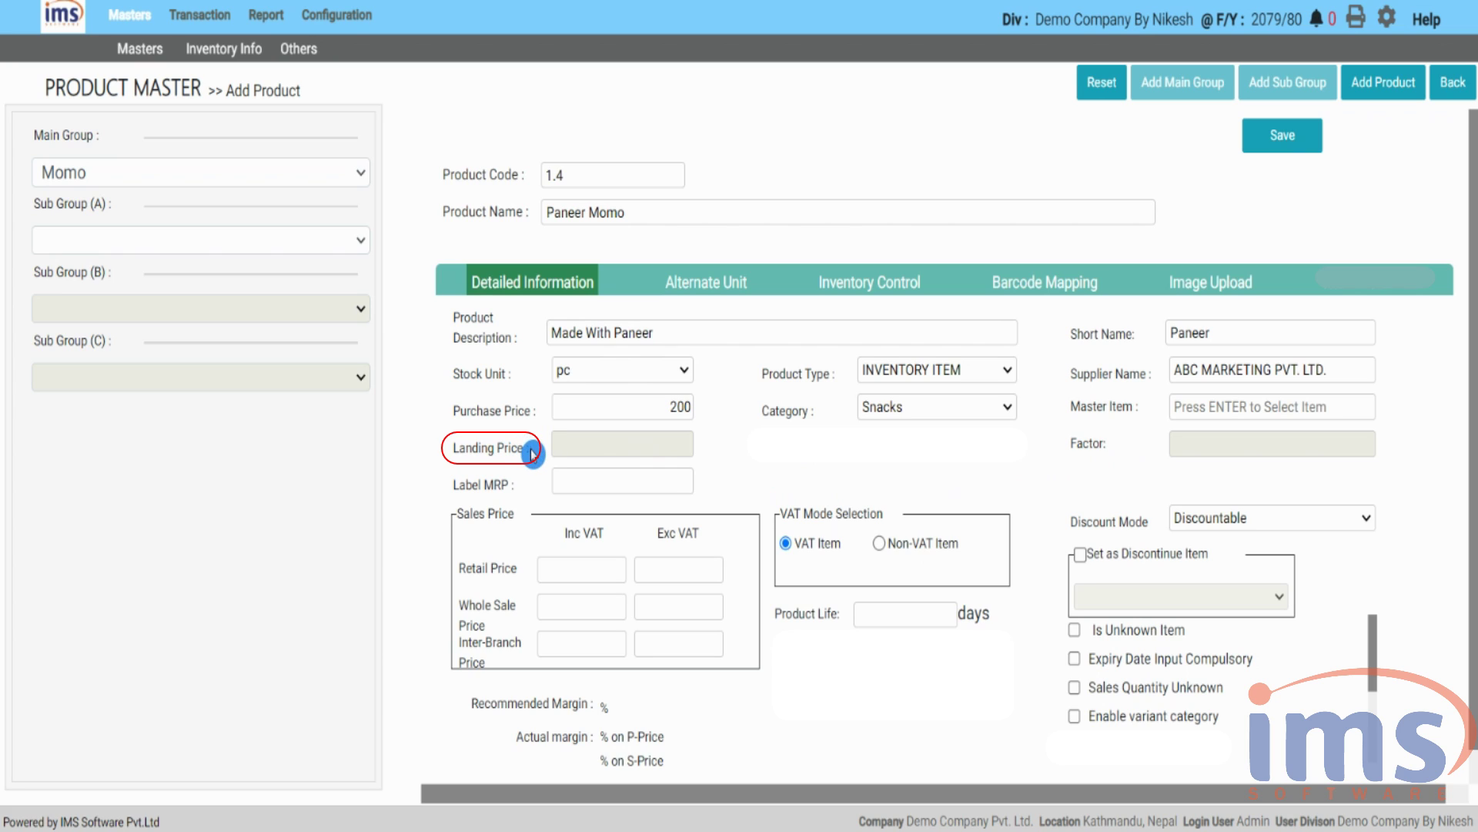
- Enter a label MRP of 220 and store the product so it switches to Edit Product
drag(542, 454, 436, 452)
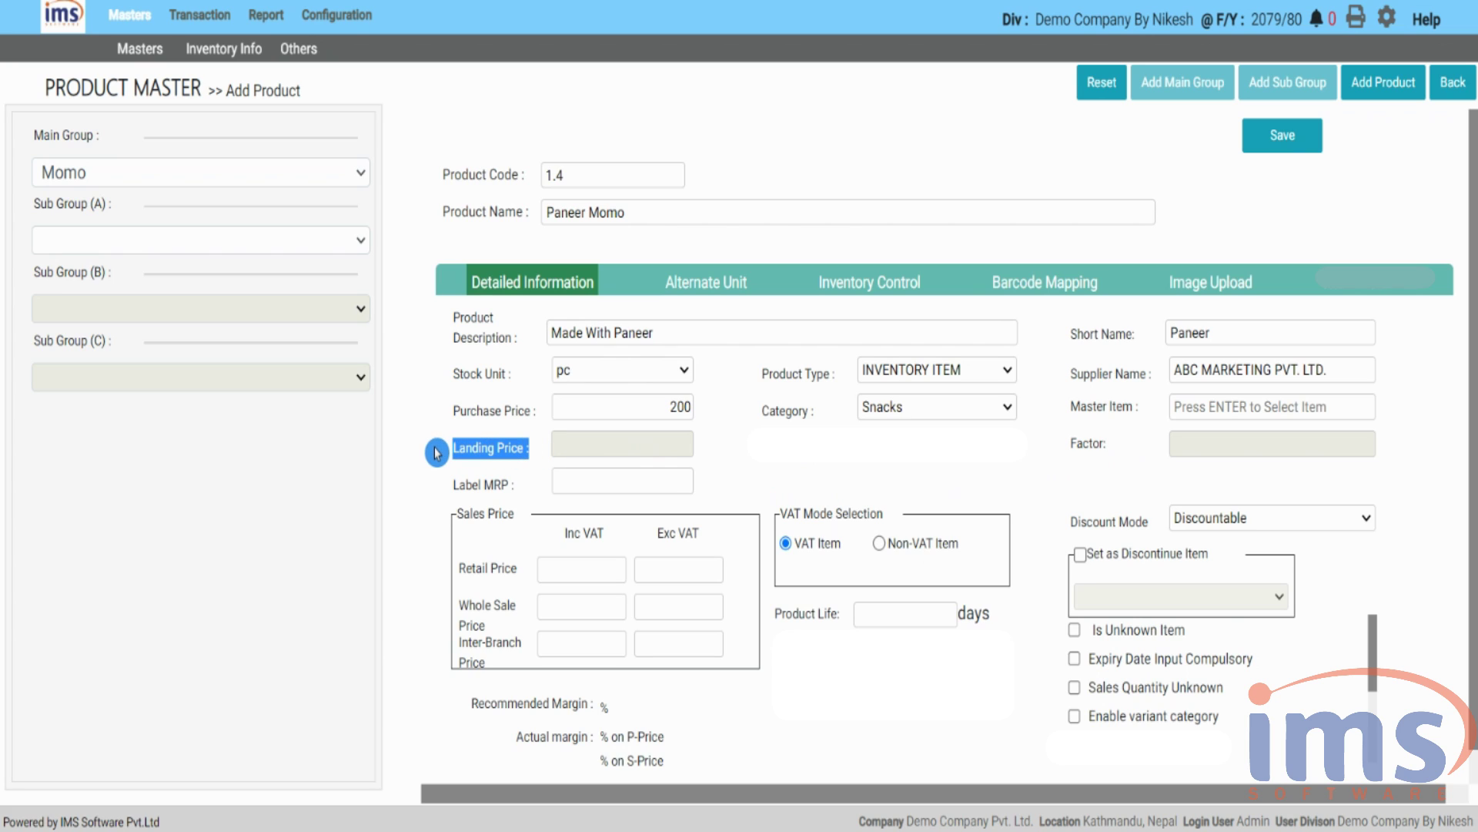
click(434, 456)
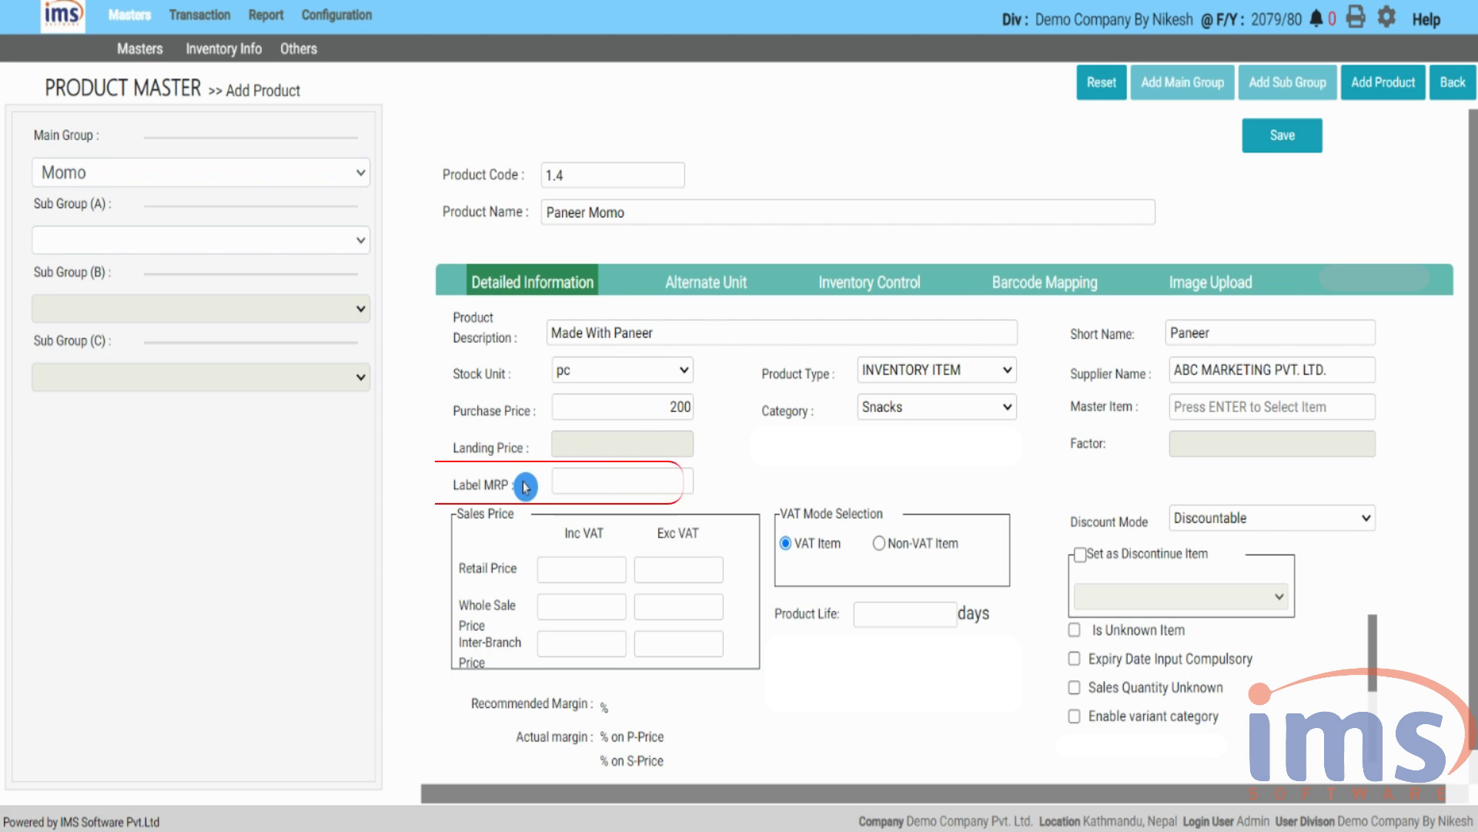
drag(521, 486, 436, 491)
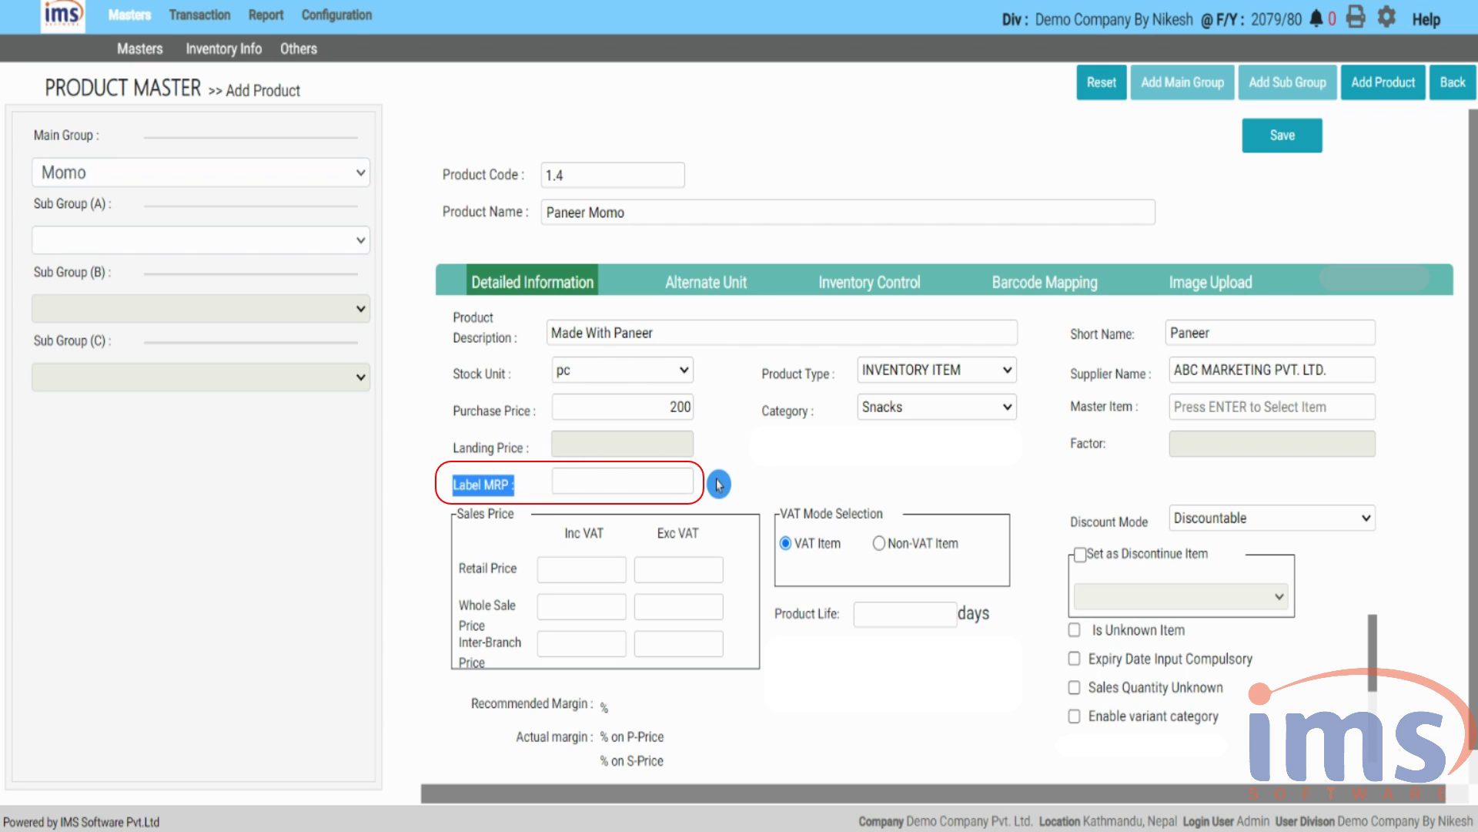
click(650, 480)
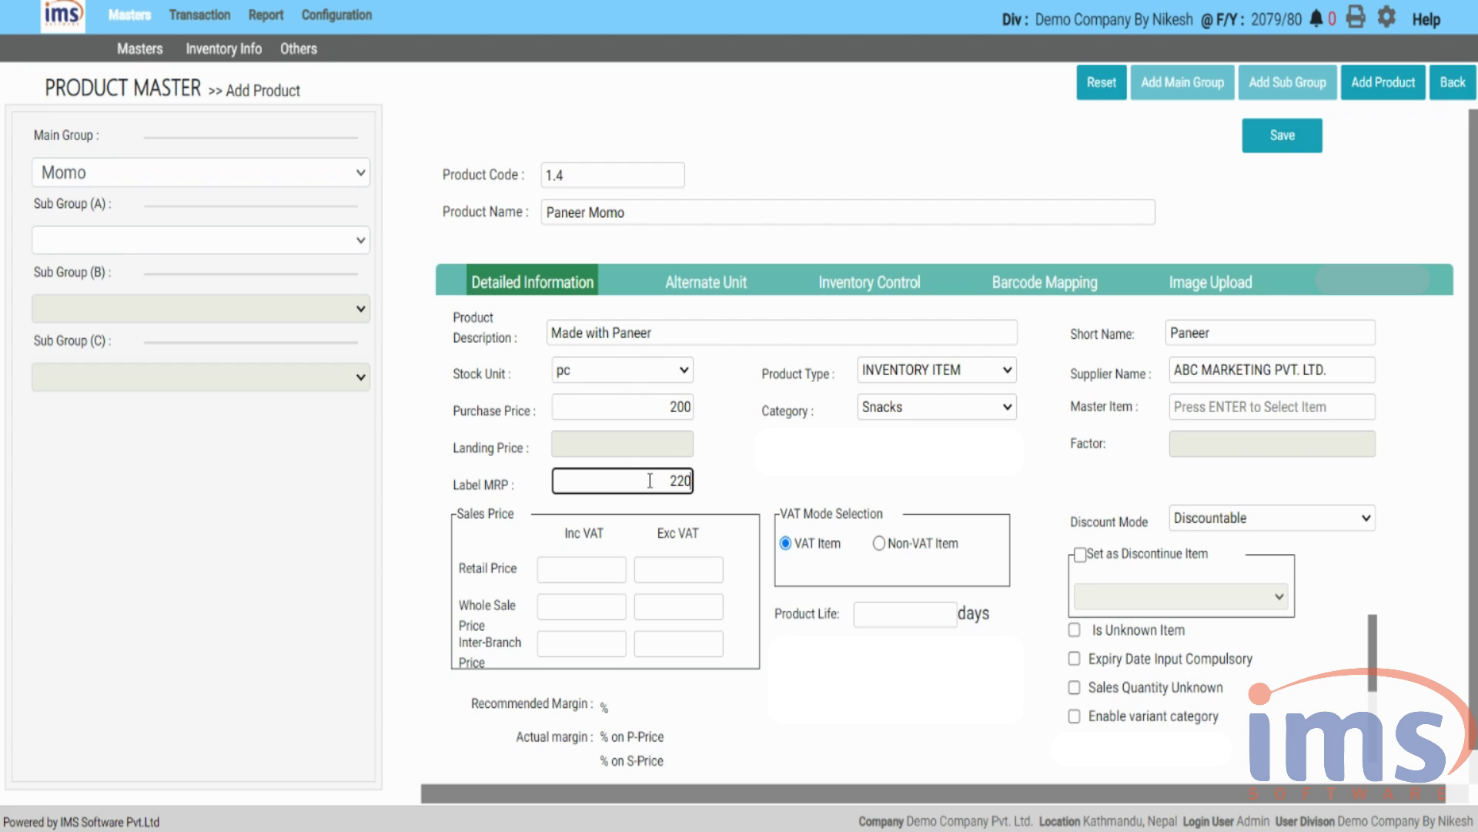
click(759, 490)
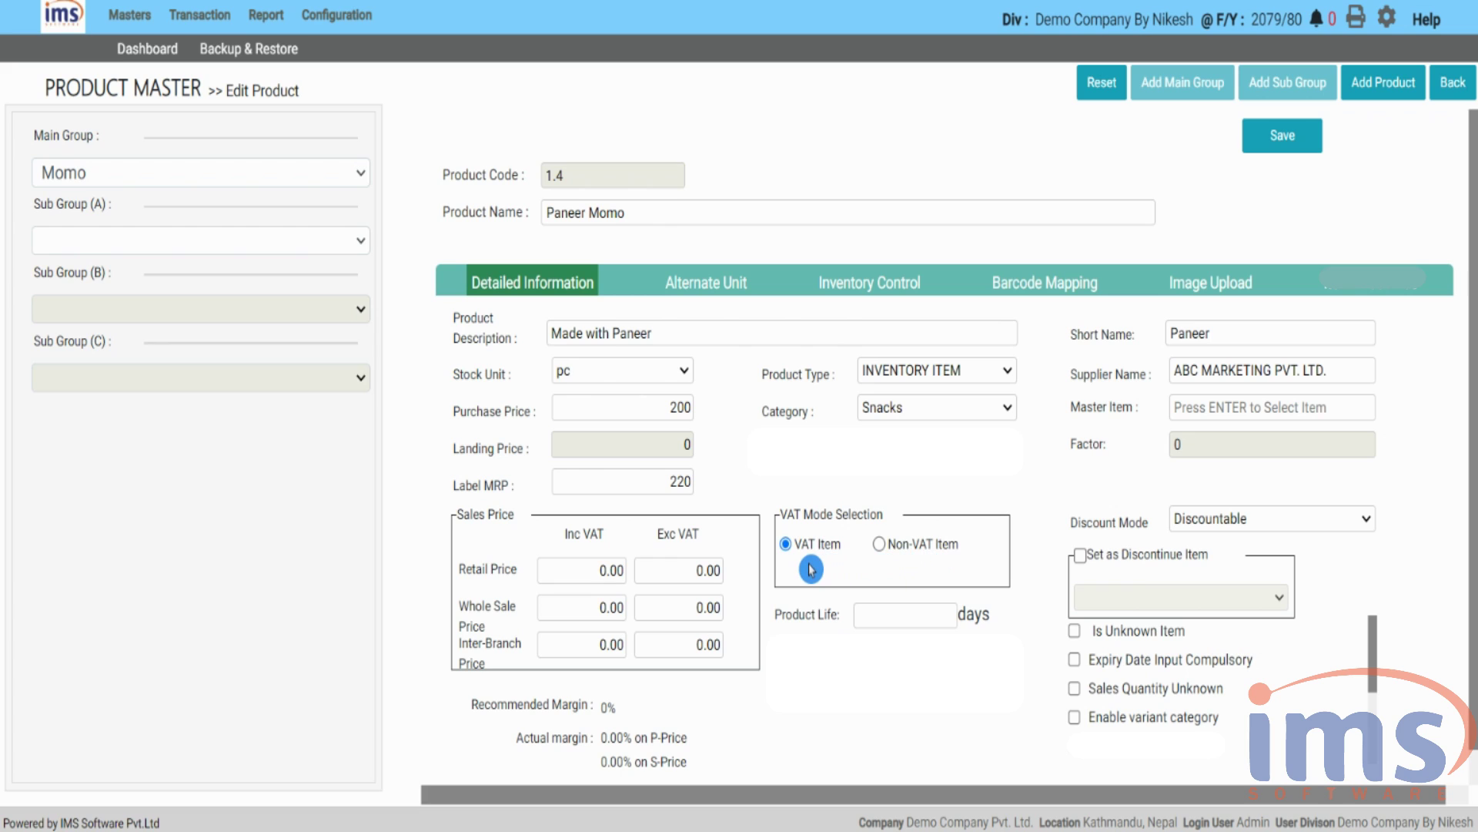
click(880, 547)
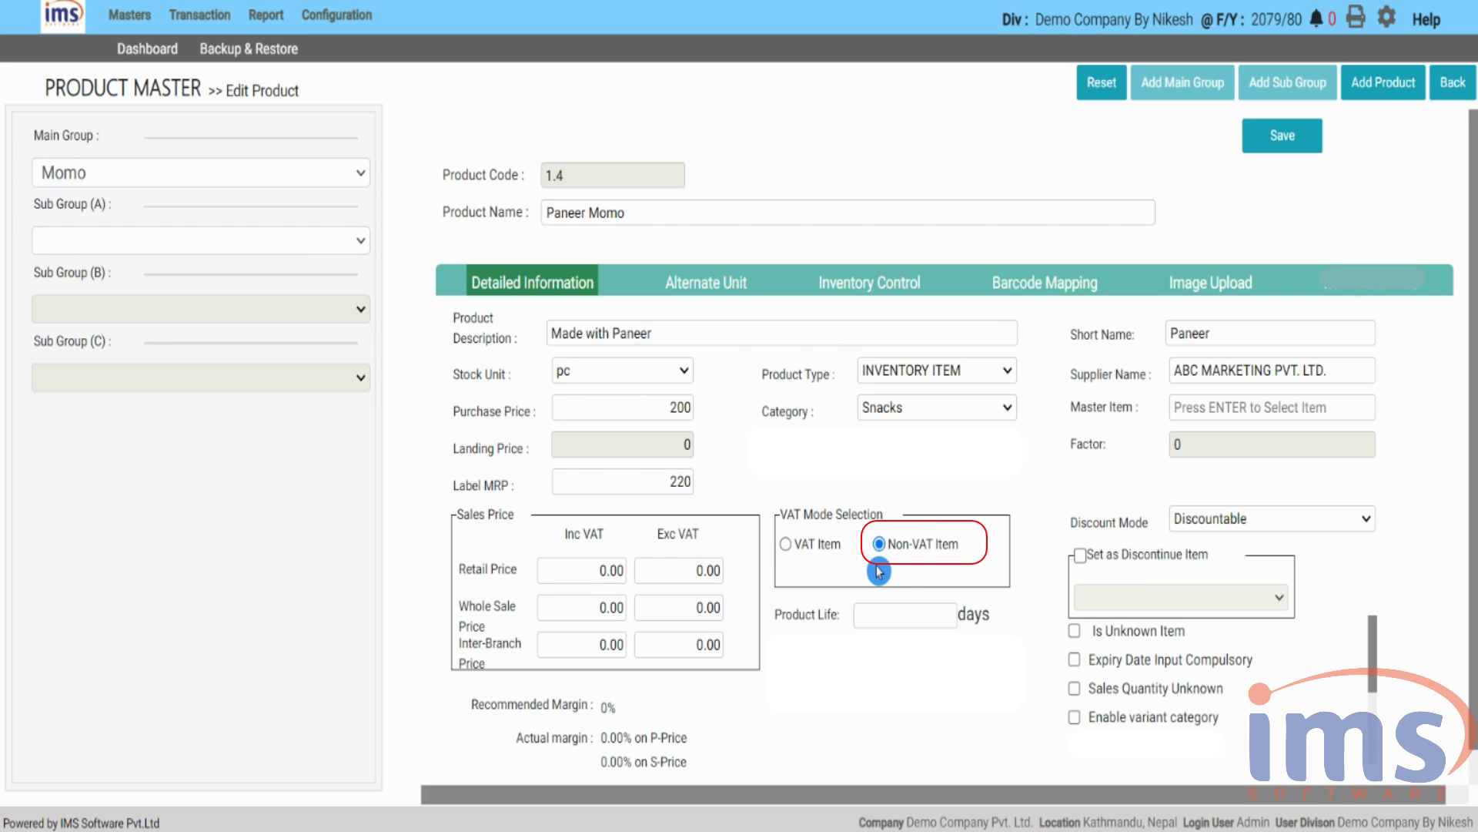
click(786, 546)
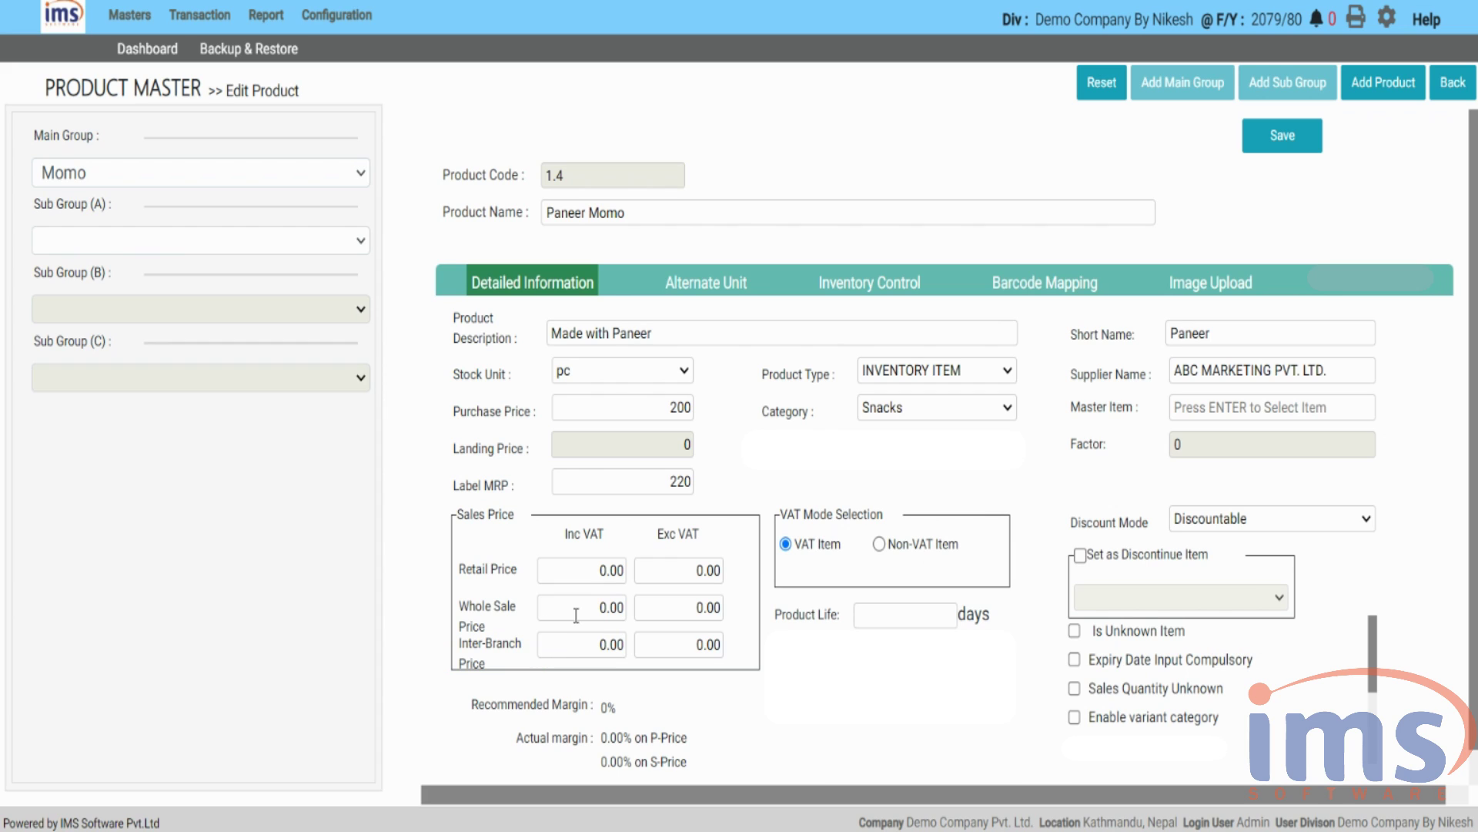
- Replace the VAT-exclusive retail, wholesale and inter-branch prices with 250, 225 and 222
click(690, 569)
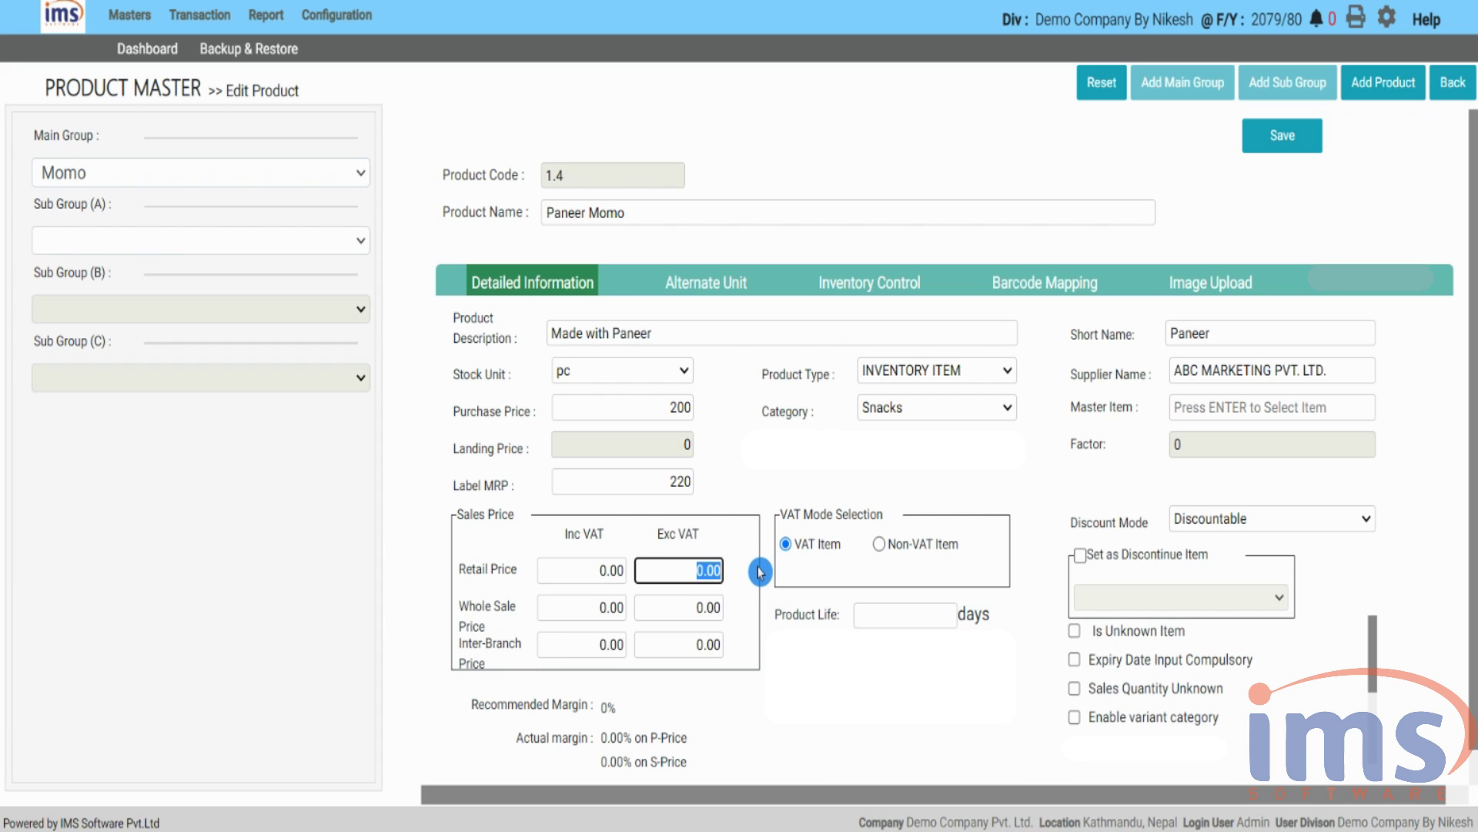
key(BackSpace)
text(250)
key(Tab)
key(BackSpace)
text(225)
key(Tab)
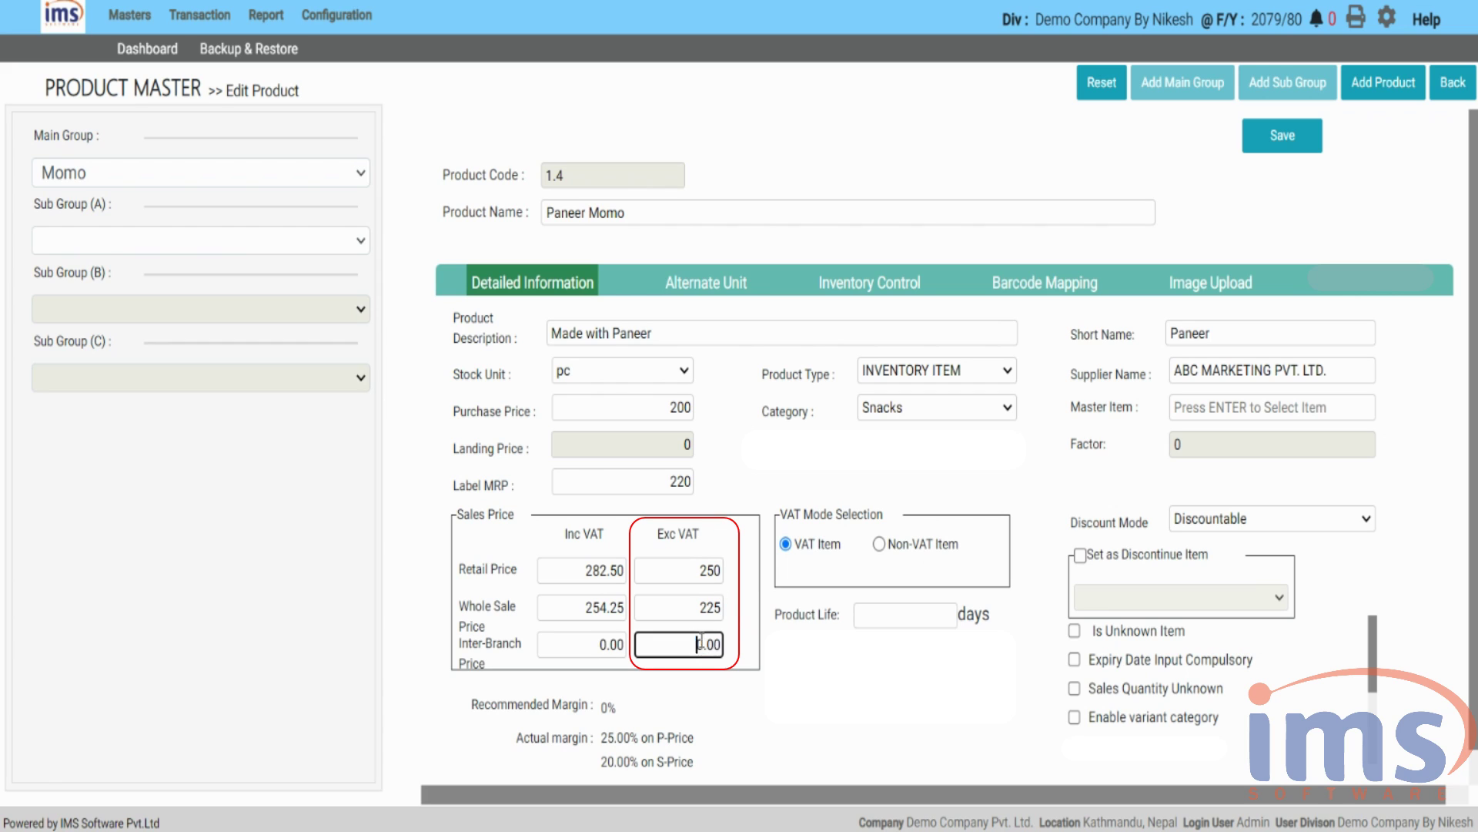
key(BackSpace)
text(222)
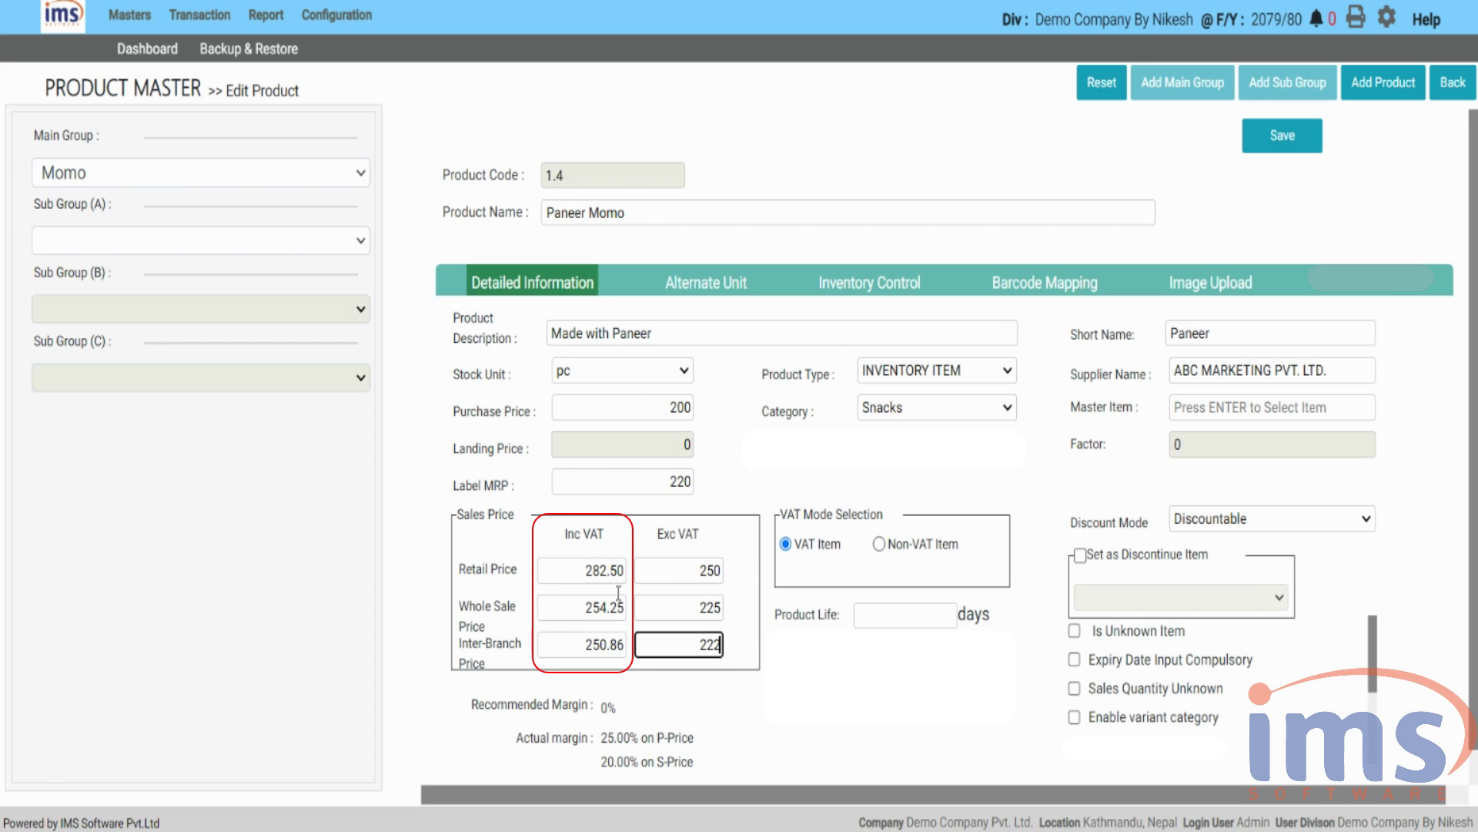
- Confirm the inter-branch price and select the VAT-inclusive retail price 282.50
mouse_move(593, 571)
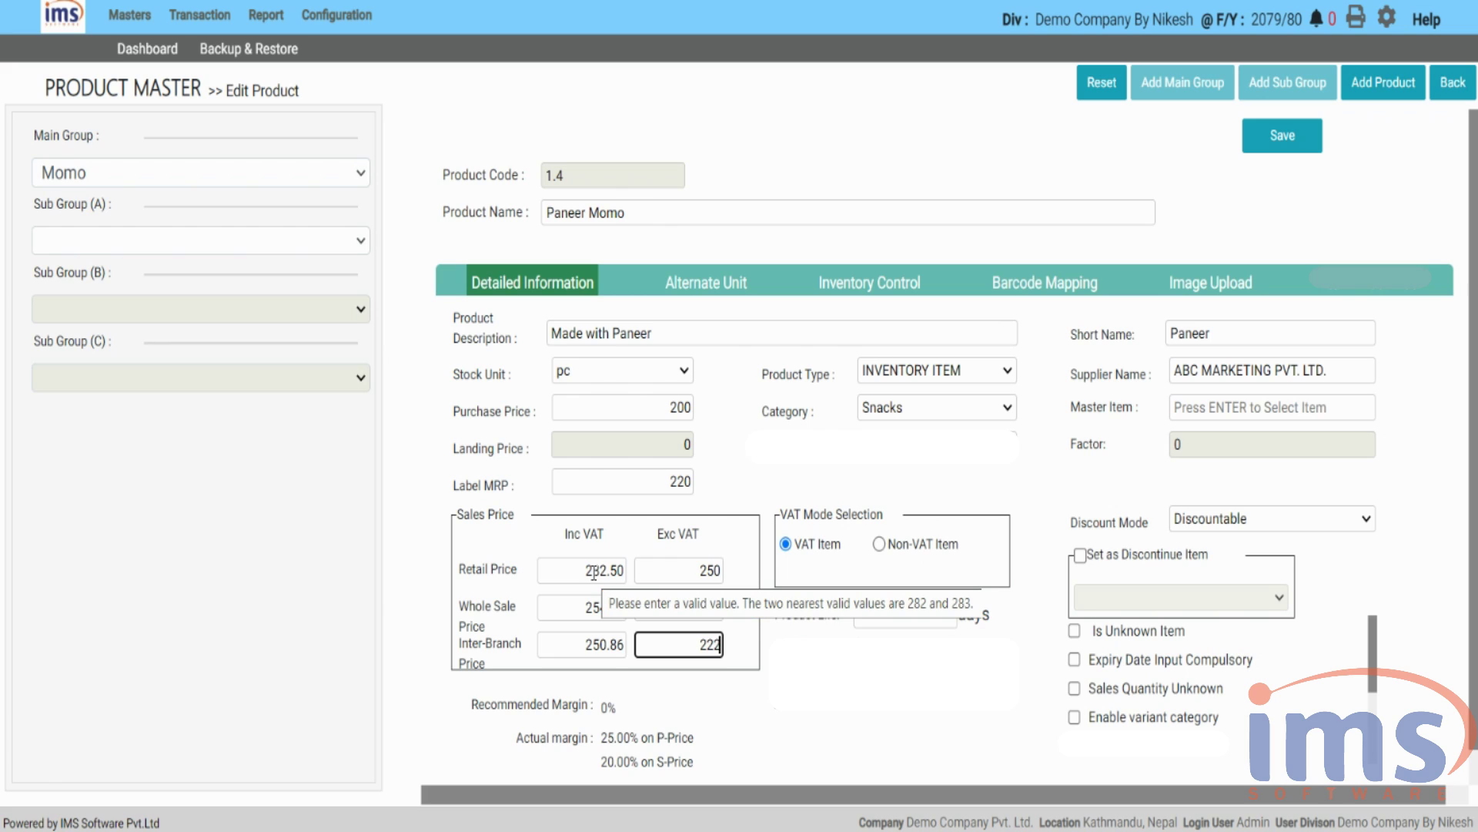
click(782, 612)
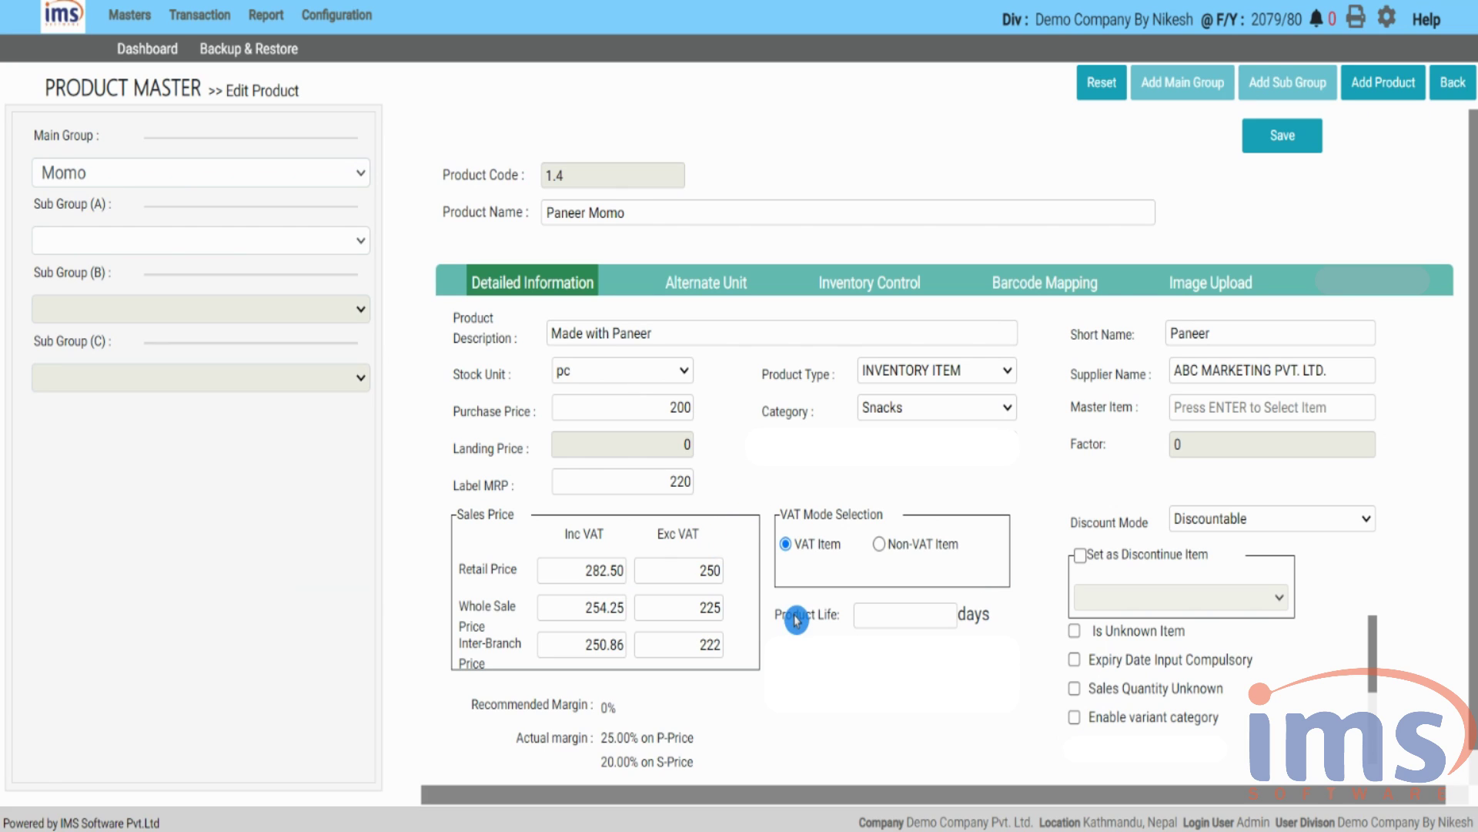
click(573, 571)
drag(574, 571, 625, 571)
key(BackSpace)
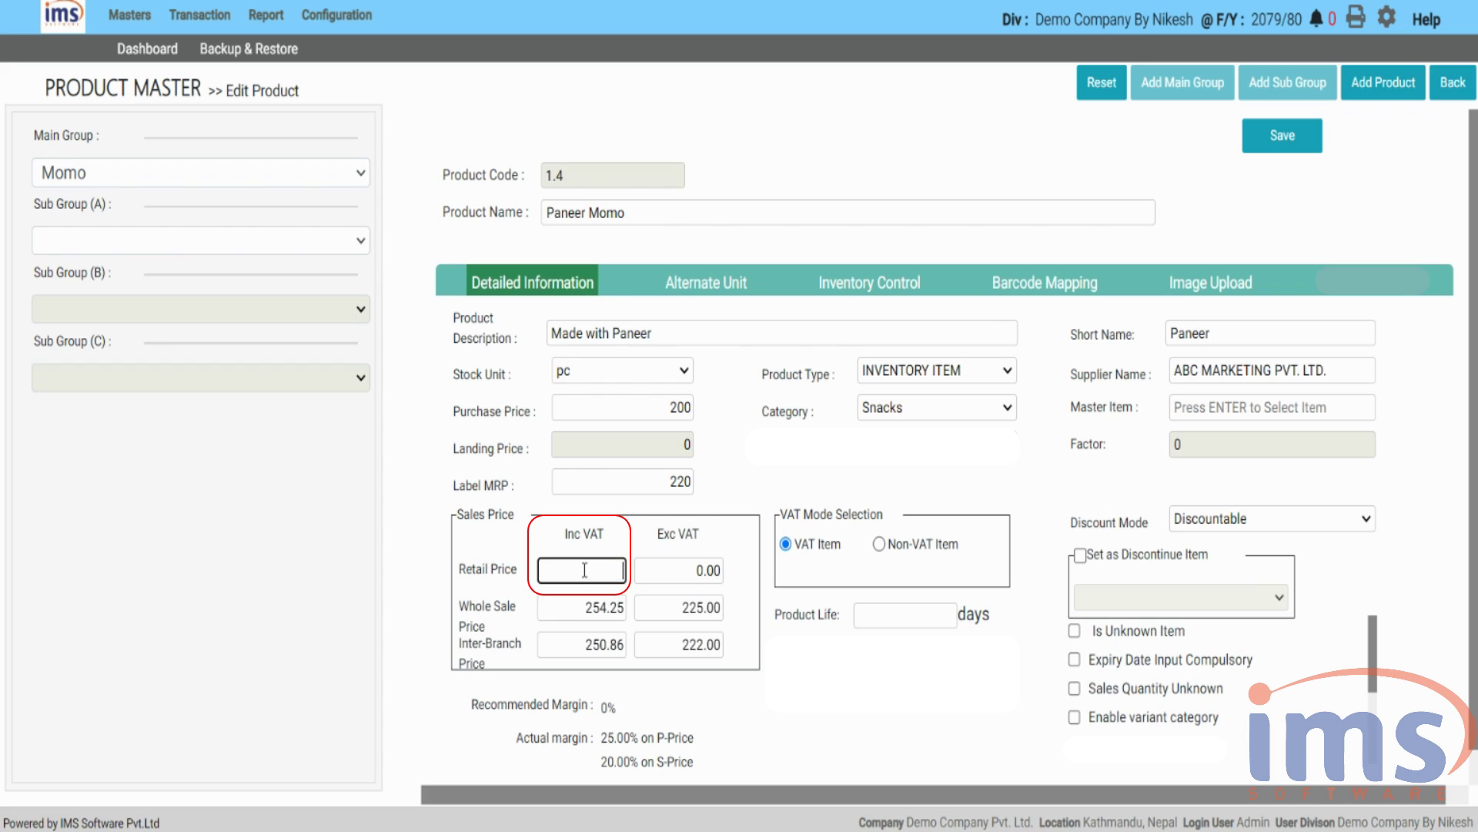
text(250)
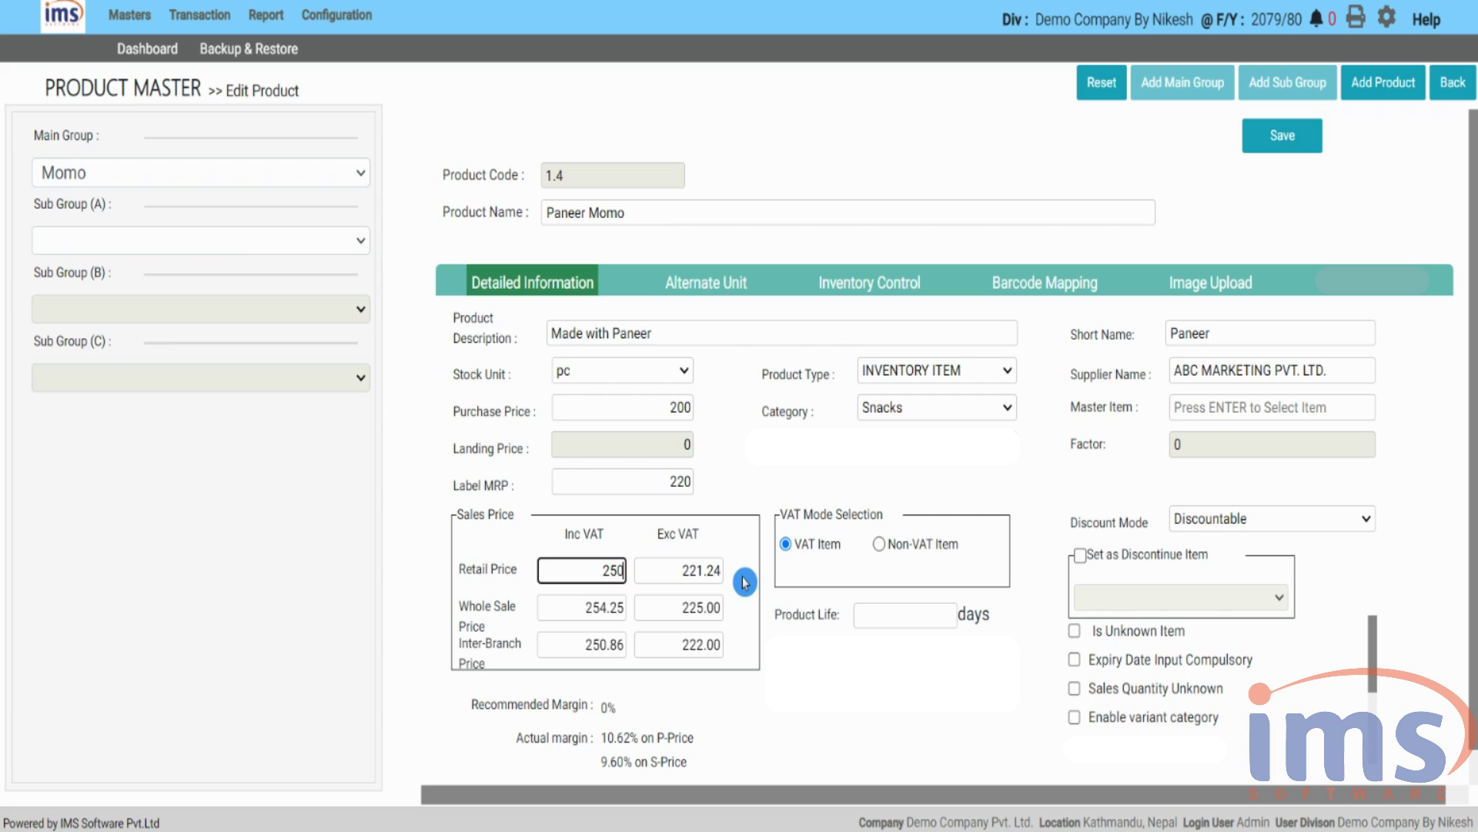
drag(601, 573, 644, 570)
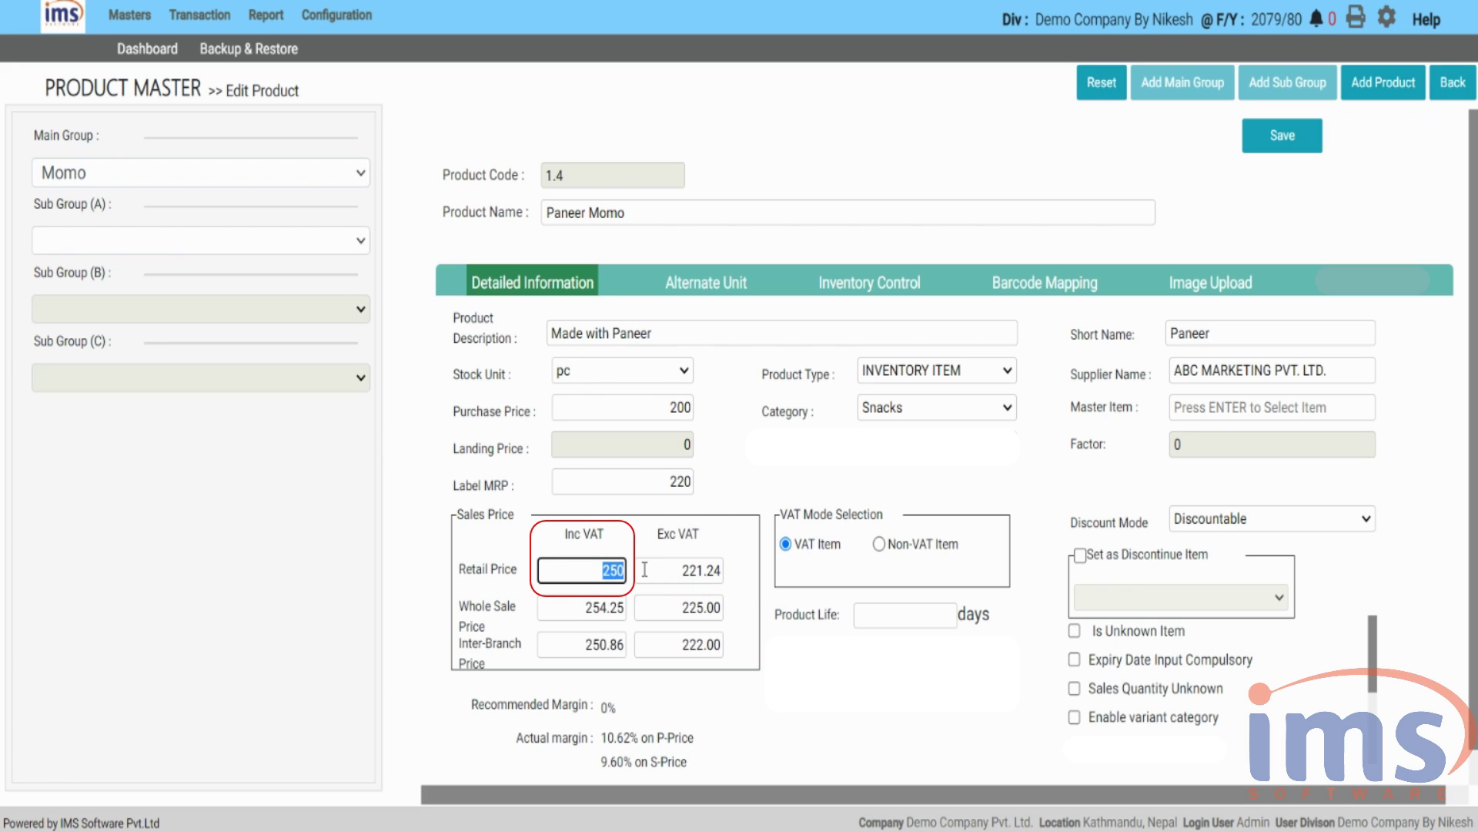
key(BackSpace)
key(Tab)
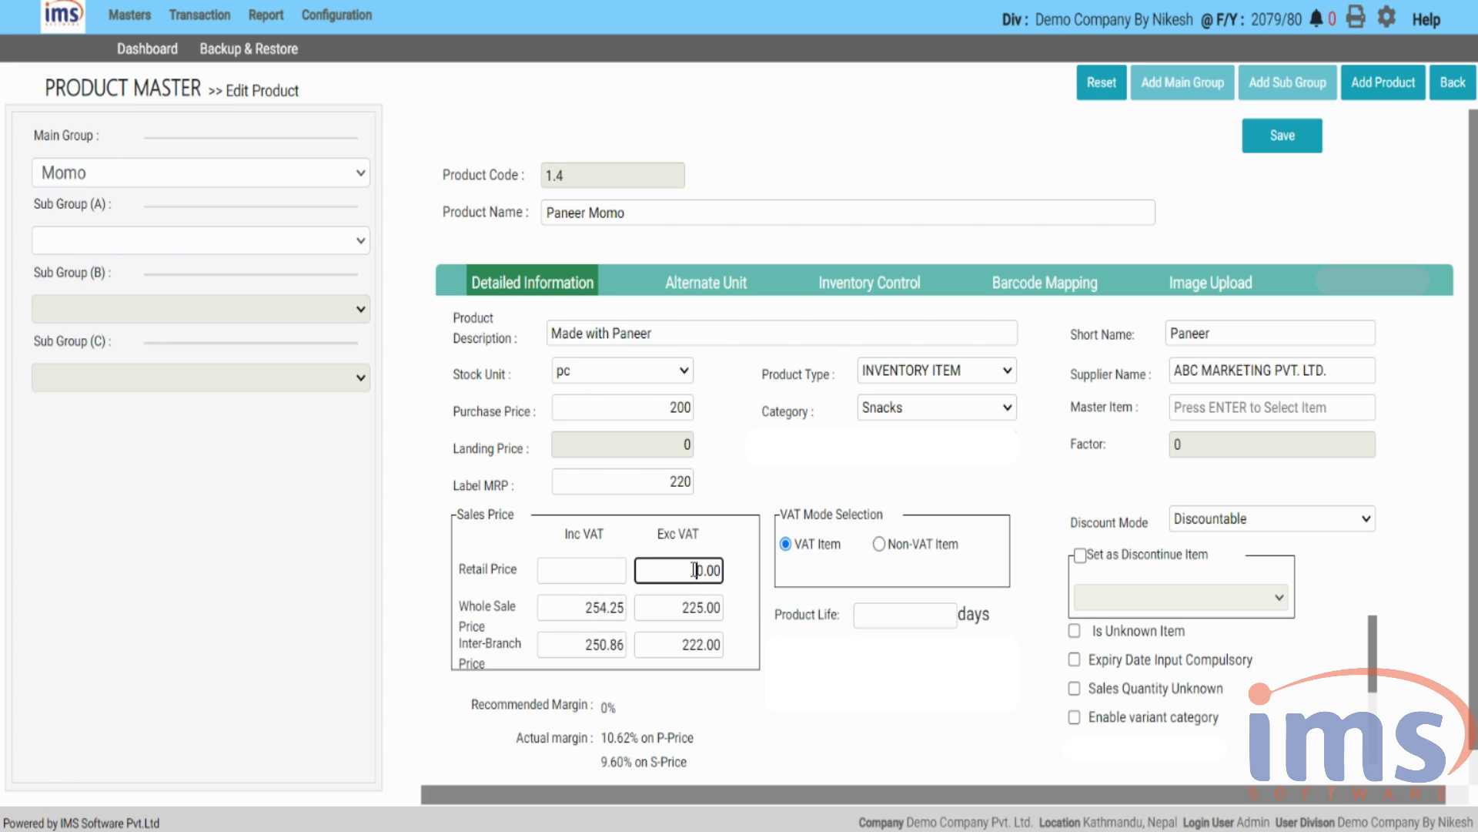
text(250)
click(727, 570)
click(878, 560)
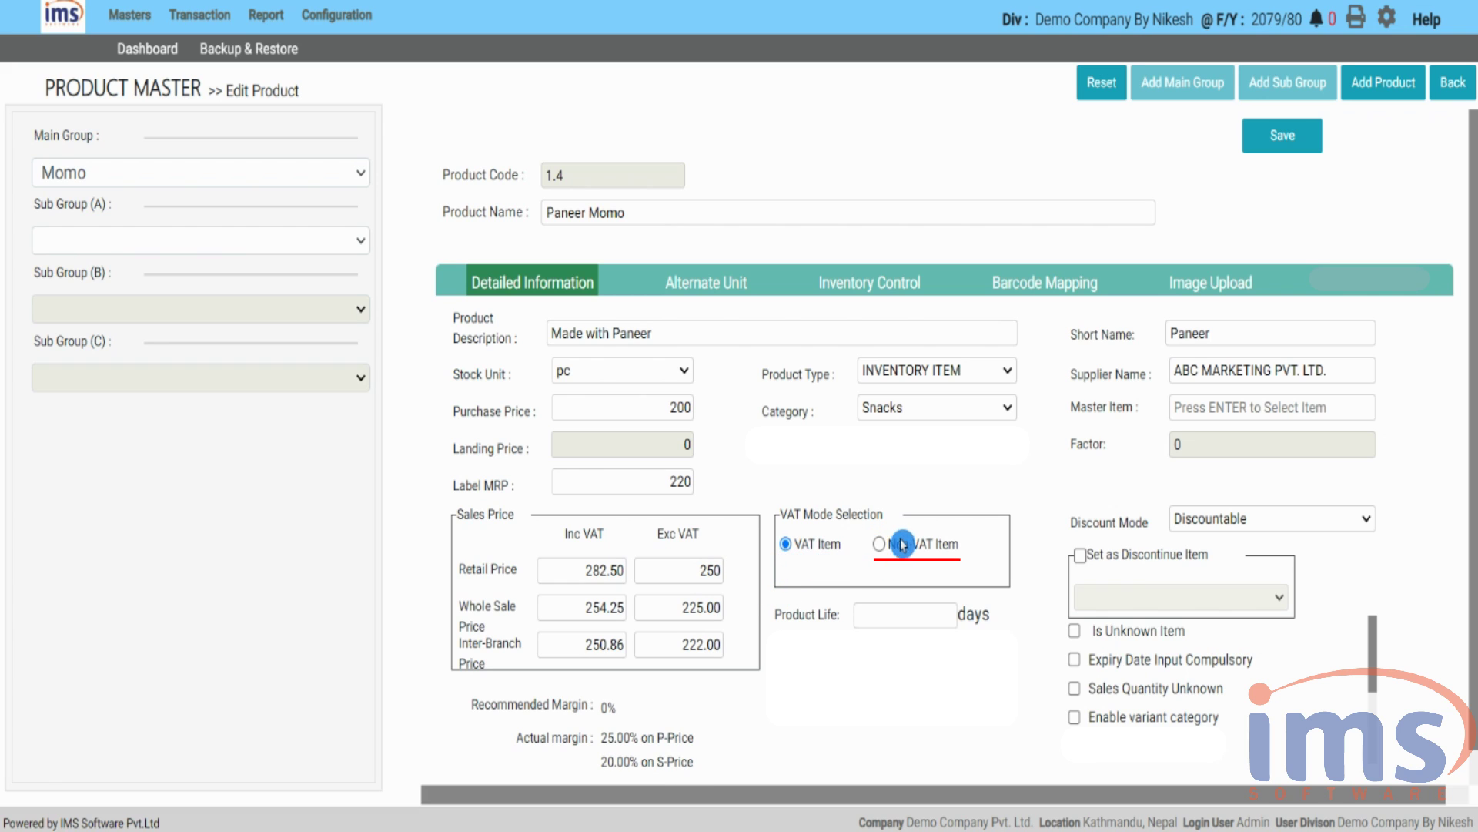
click(879, 548)
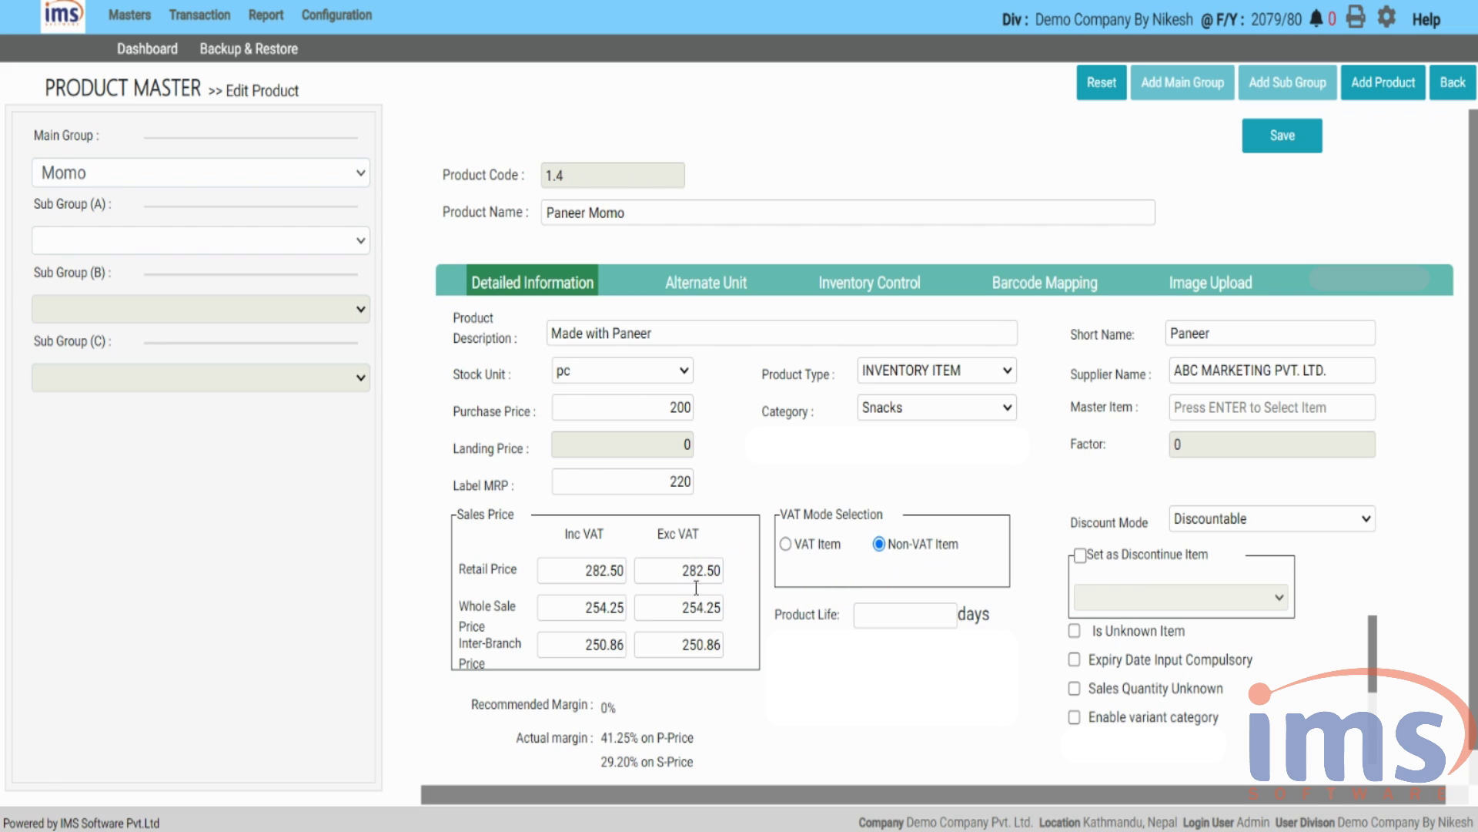
drag(652, 575, 762, 581)
key(BackSpace)
text(200)
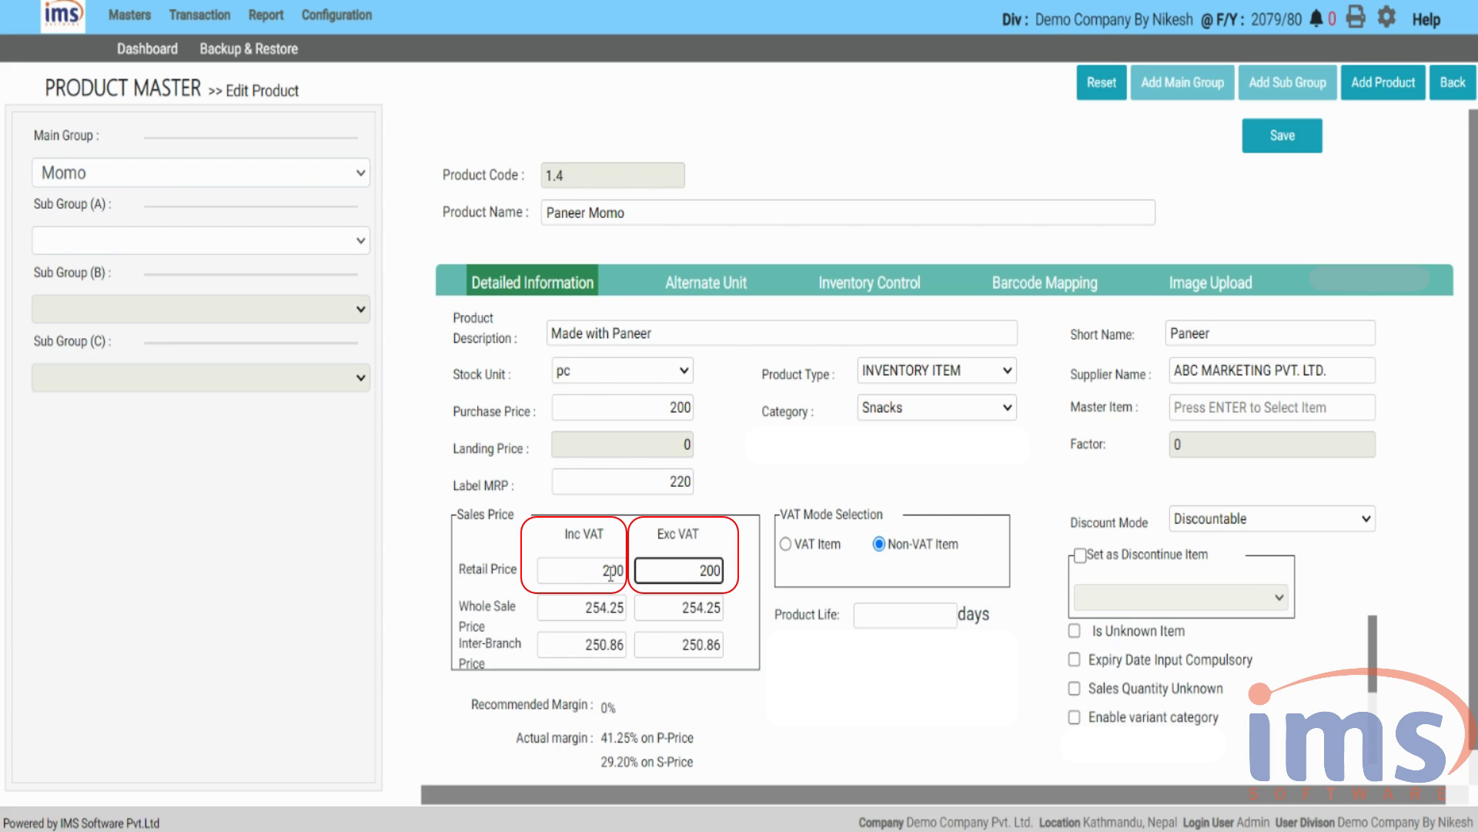
click(786, 547)
drag(654, 594, 716, 574)
key(BackSpace)
text(250)
click(770, 591)
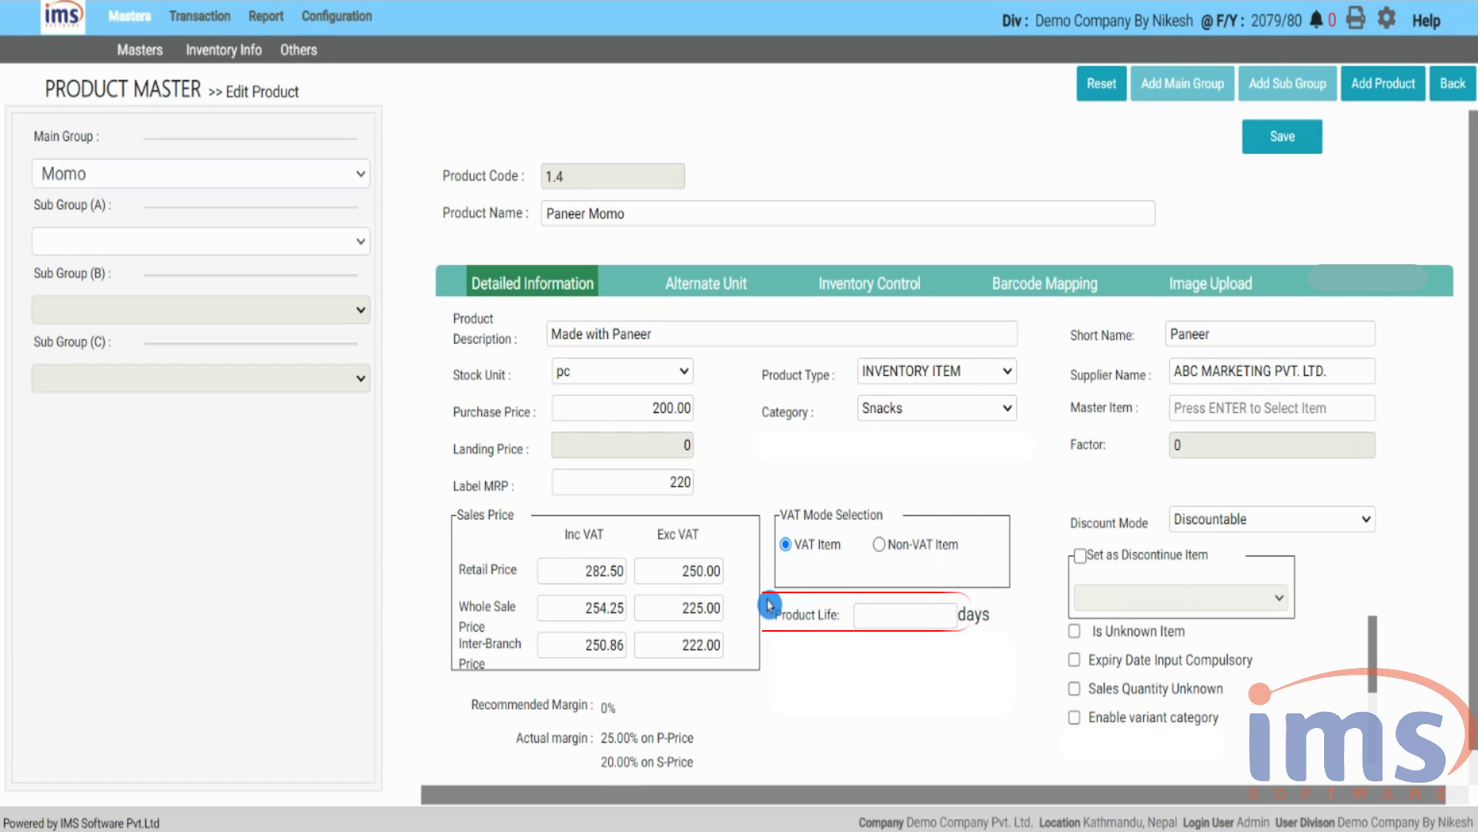
click(883, 613)
- Enter the invoice number, choose ABC MARKETING PVT. LTD. as account, and add Sugar 5 KG
text(20)
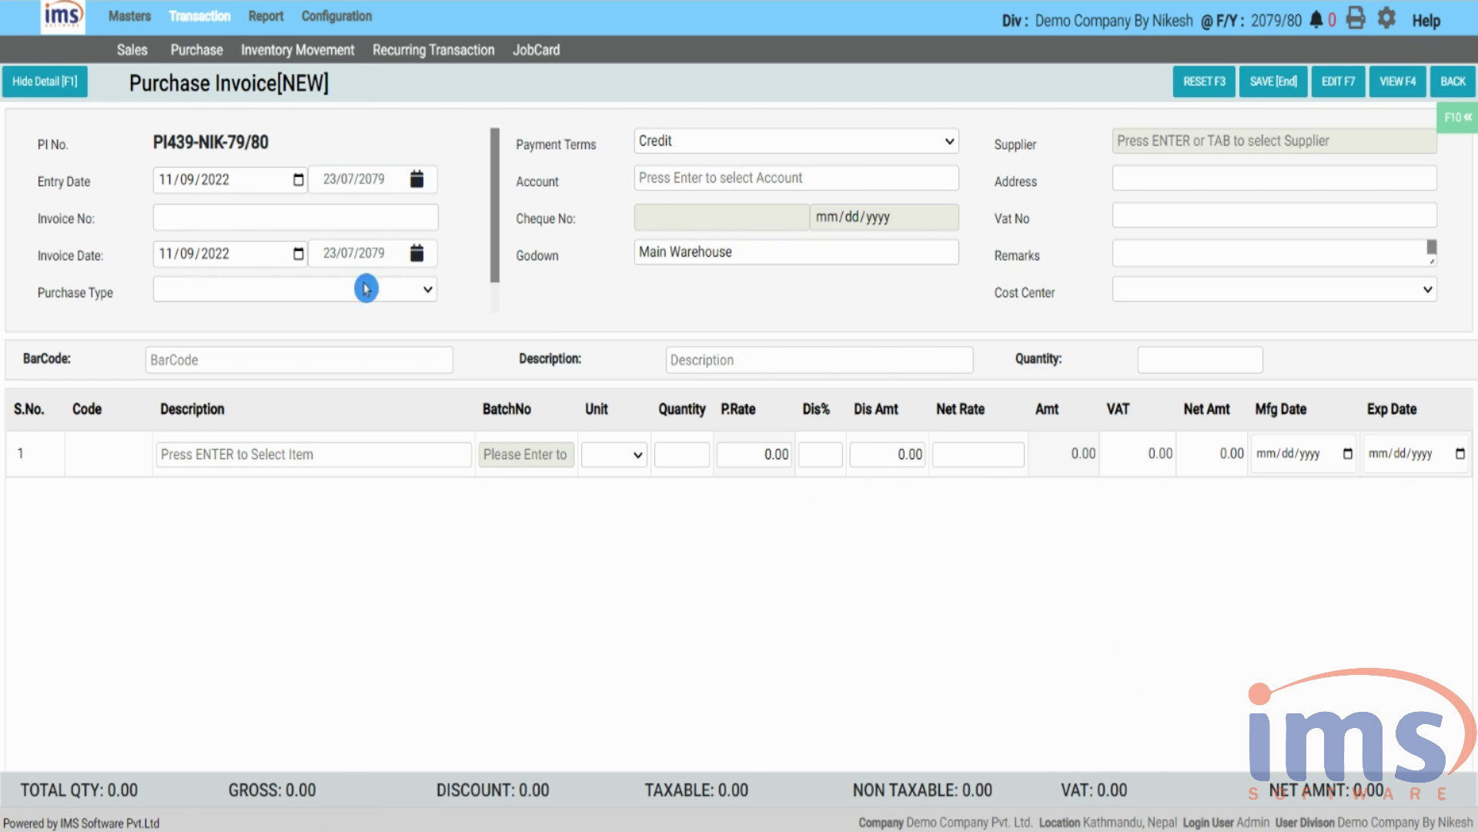
text(9889)
key(Return)
key(Return)
click(1155, 423)
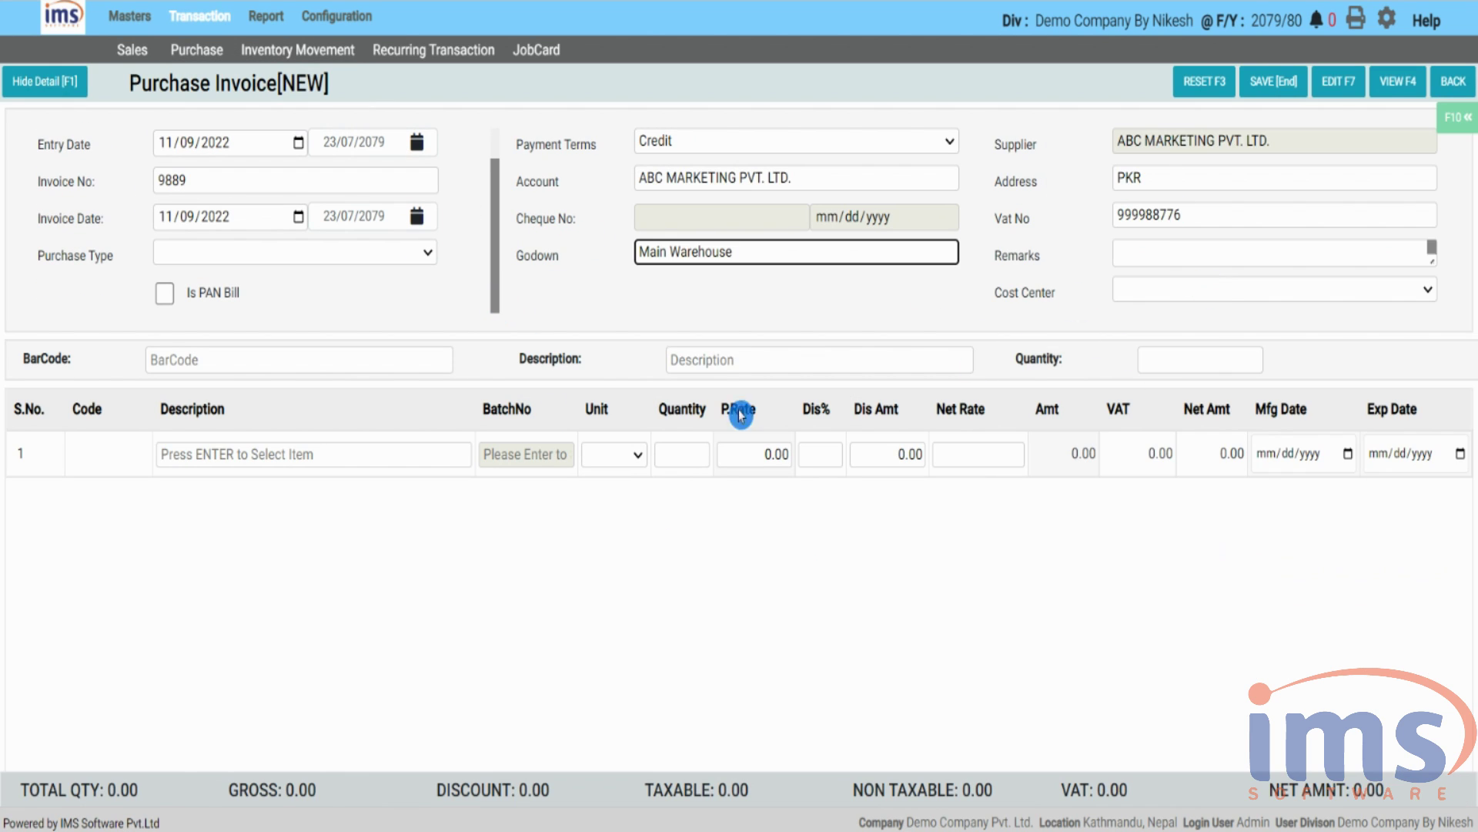
key(Return)
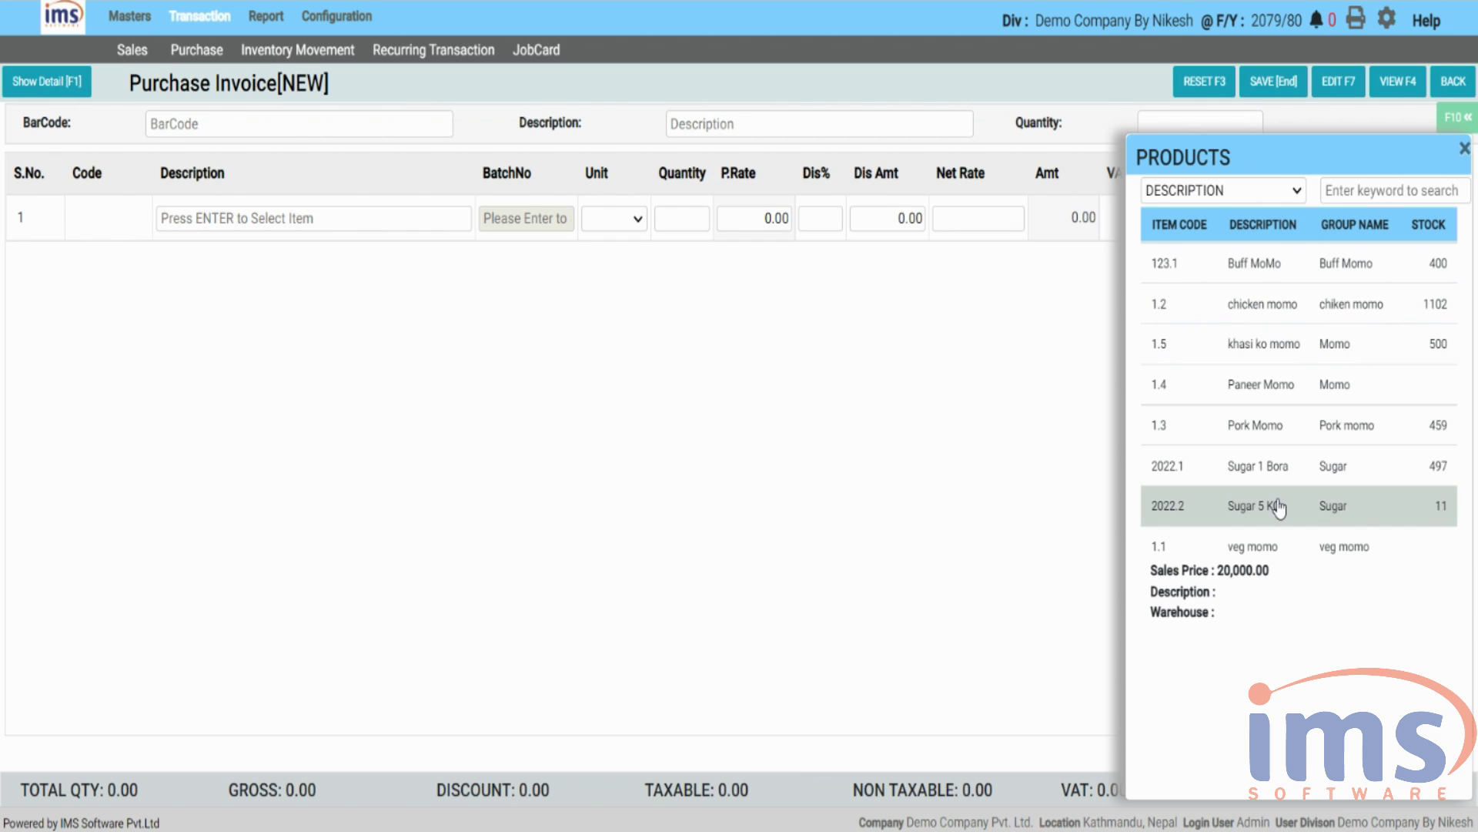
click(1278, 508)
- Enter quantity 2 and manufacturing date 11/09/2022 for the Sugar 5 KG row
click(671, 223)
text(2)
key(Return)
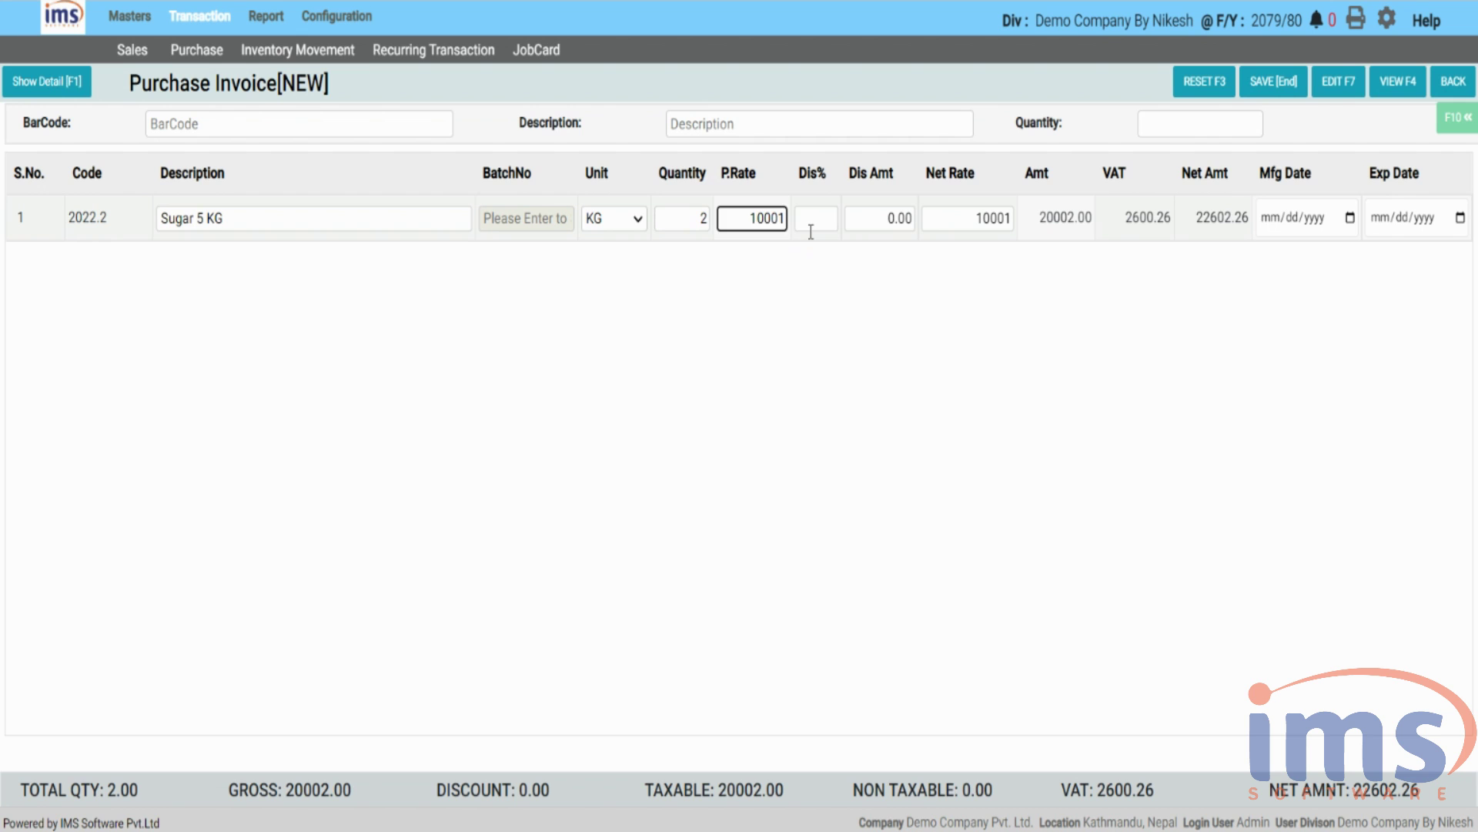
click(811, 228)
click(1285, 219)
text(11/09/2022)
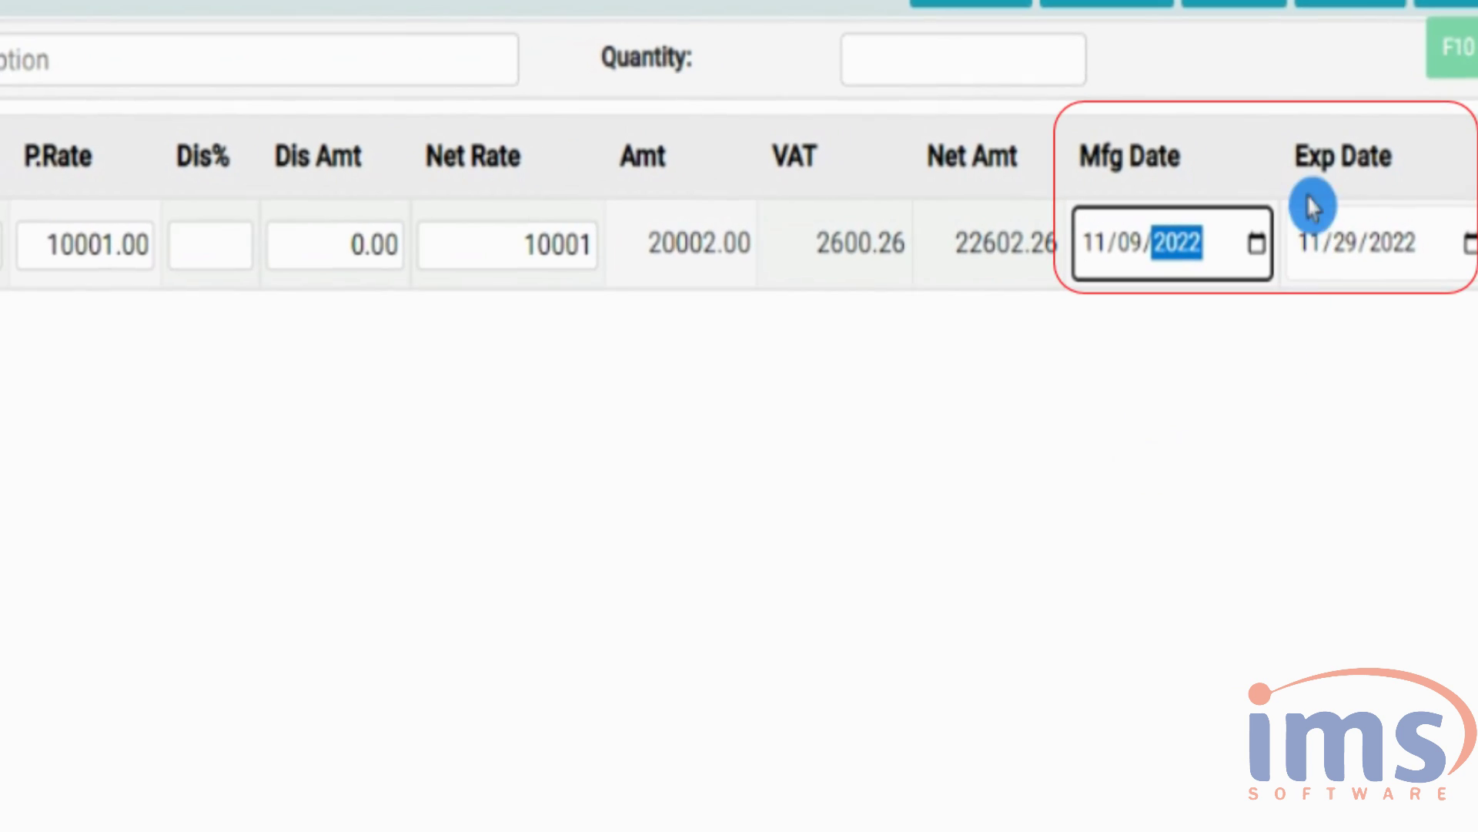
click(1313, 206)
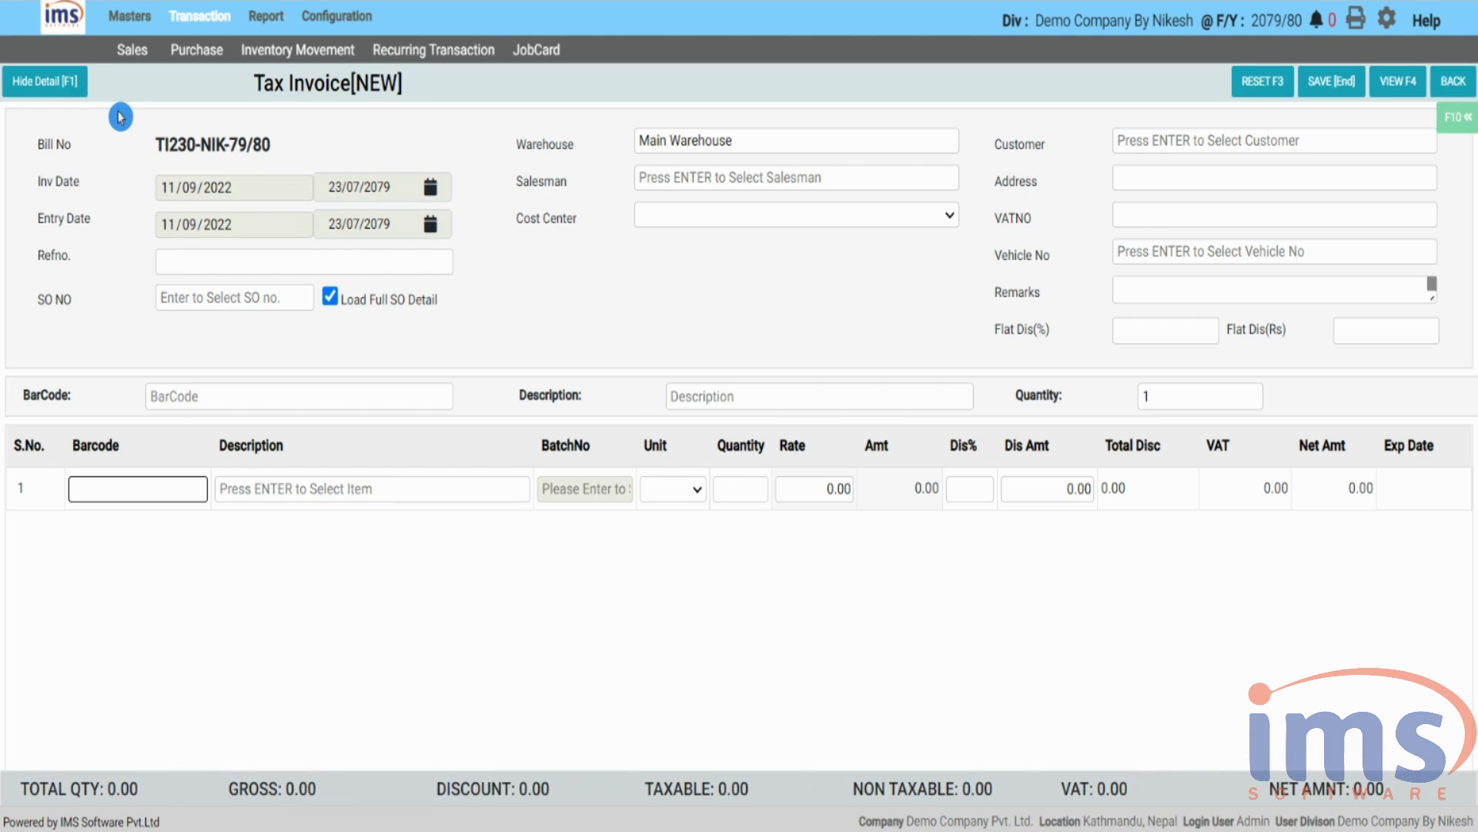
- Enter reference 998 on the tax invoice and choose its salesman and customer
click(224, 261)
text(998)
key(Return)
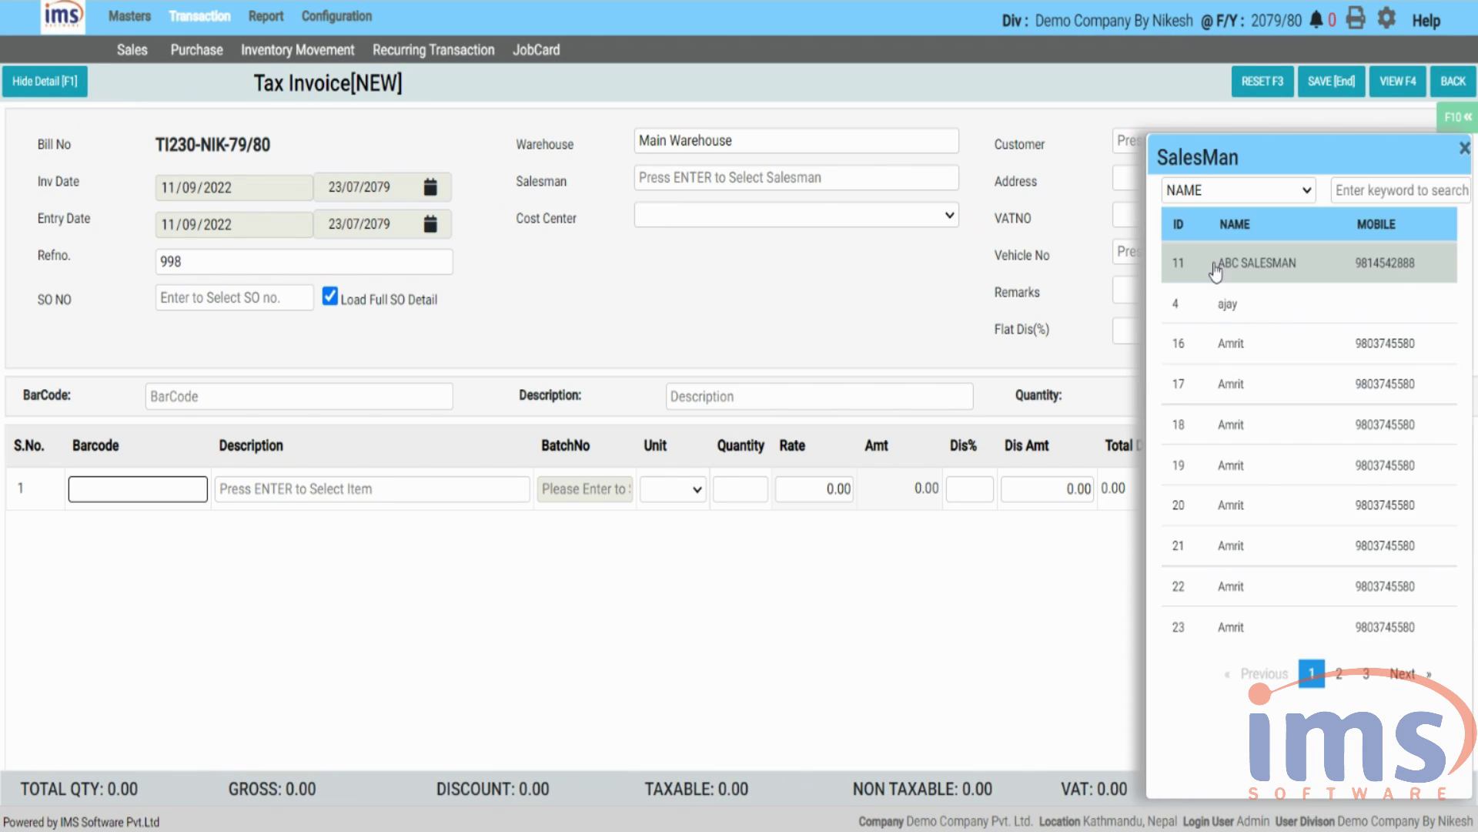
key(Return)
key(Return)
key(F1)
- Add Sugar 5 KG from a stocked batch to the first invoice row
key(Return)
click(1270, 505)
click(941, 377)
key(Return)
key(Return)
key(Return)
key(Return)
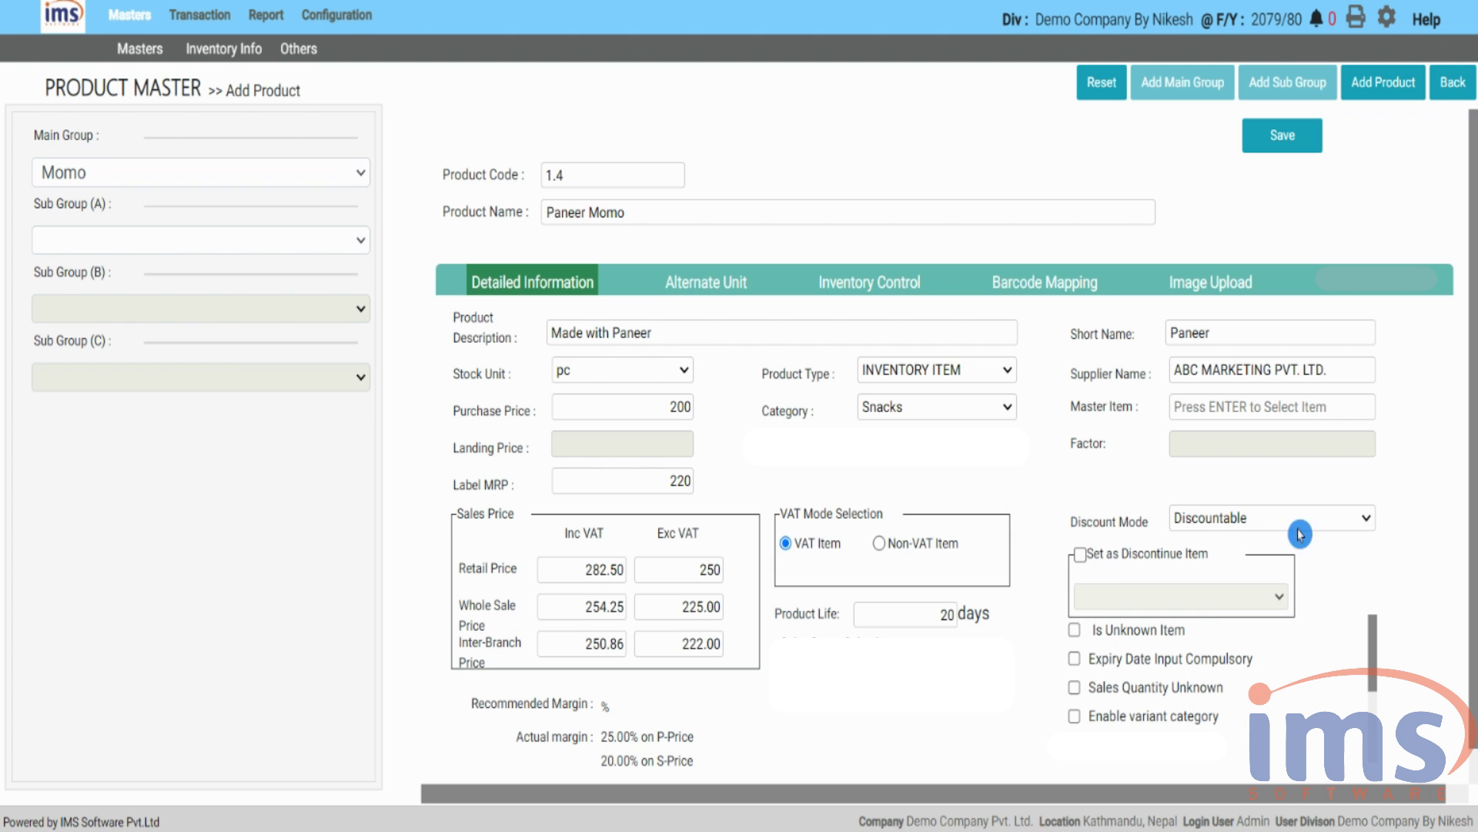
- Look through Paneer Momo's Discount Mode options and leave it set to Discountable
click(1351, 522)
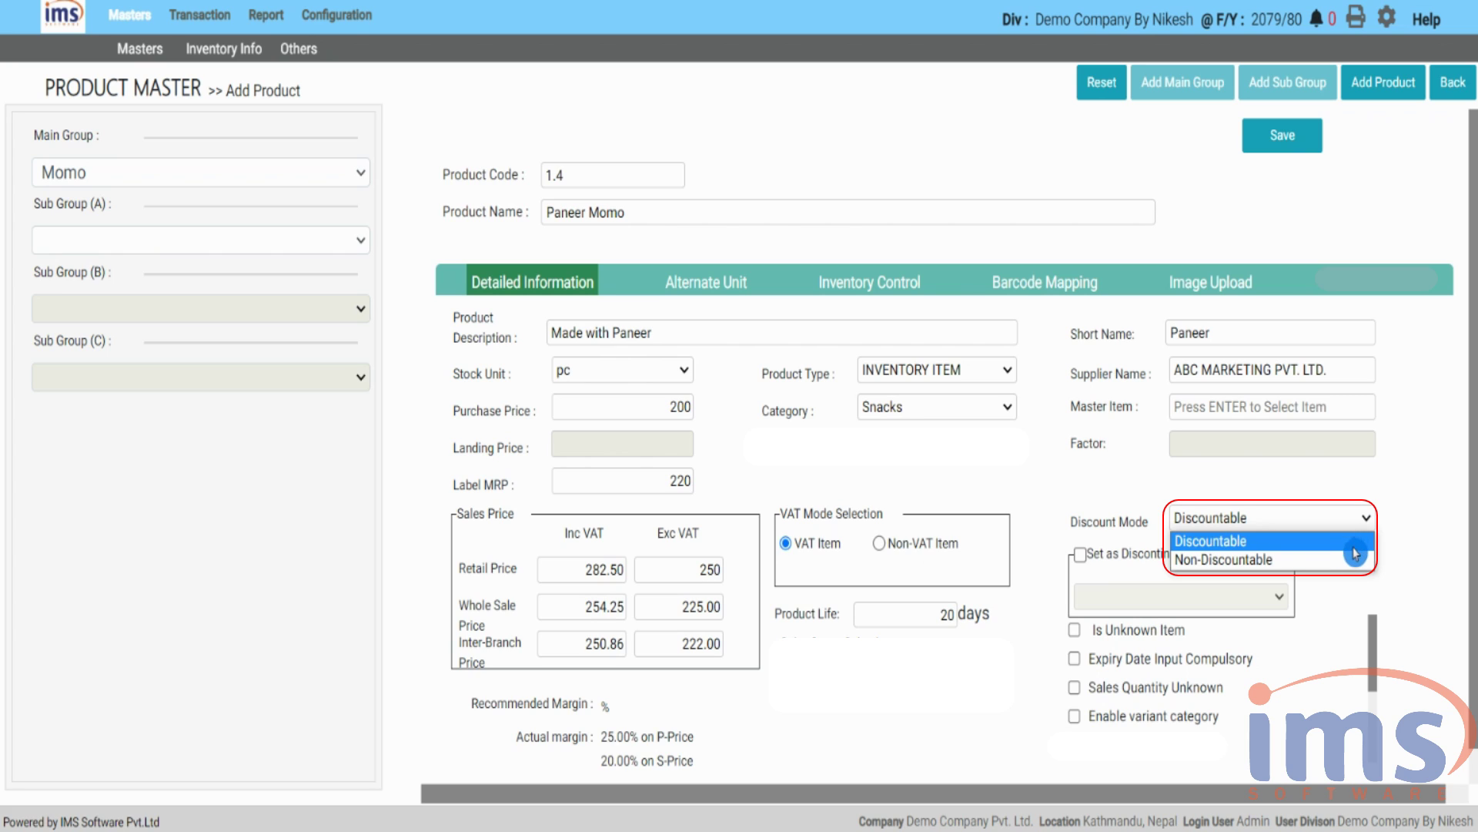
click(1352, 548)
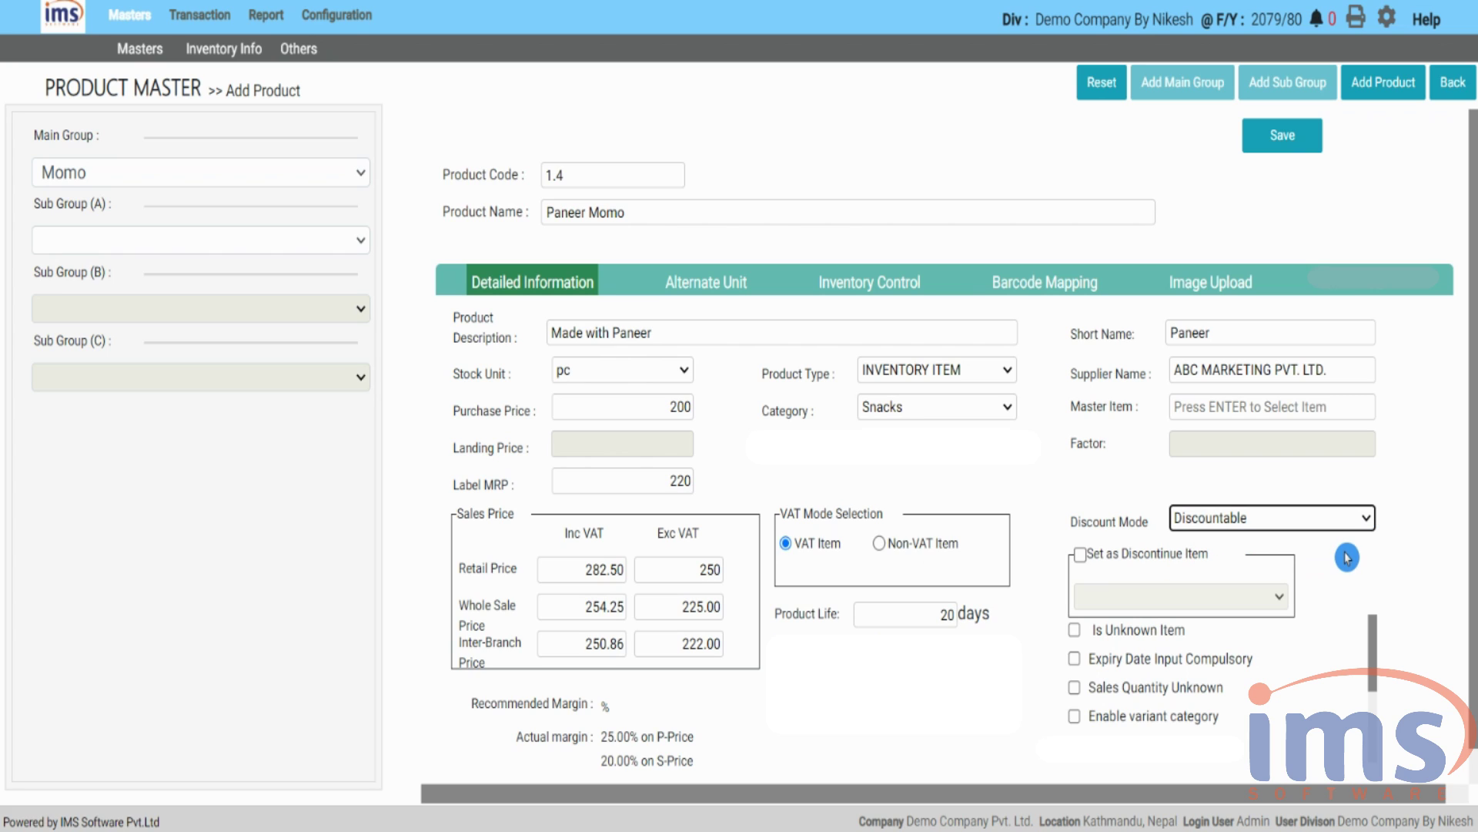
key(Down)
click(1359, 530)
click(1343, 542)
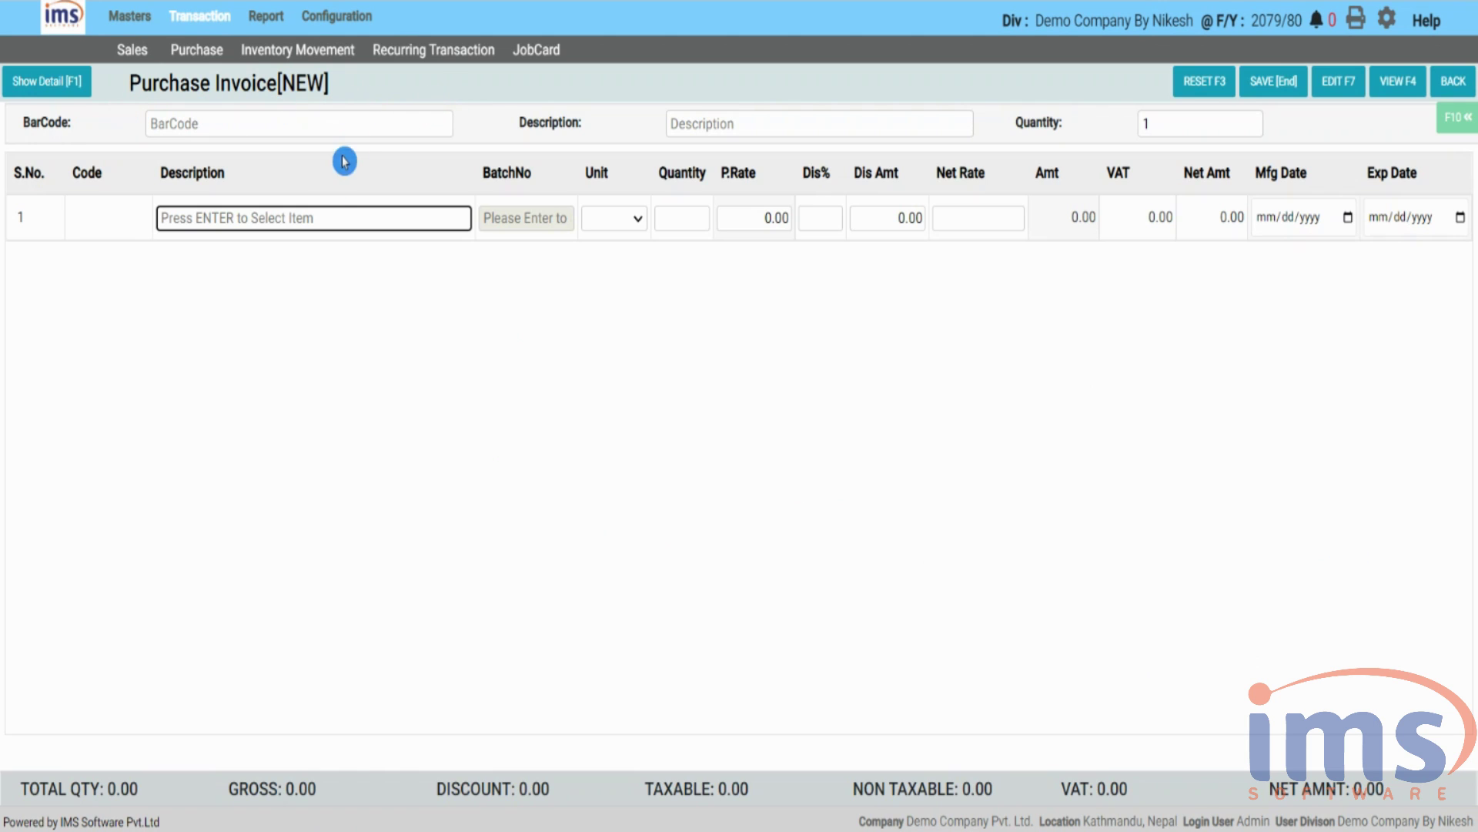
- Add Sugar 5 KG to the purchase invoice row with a 2% discount
key(Return)
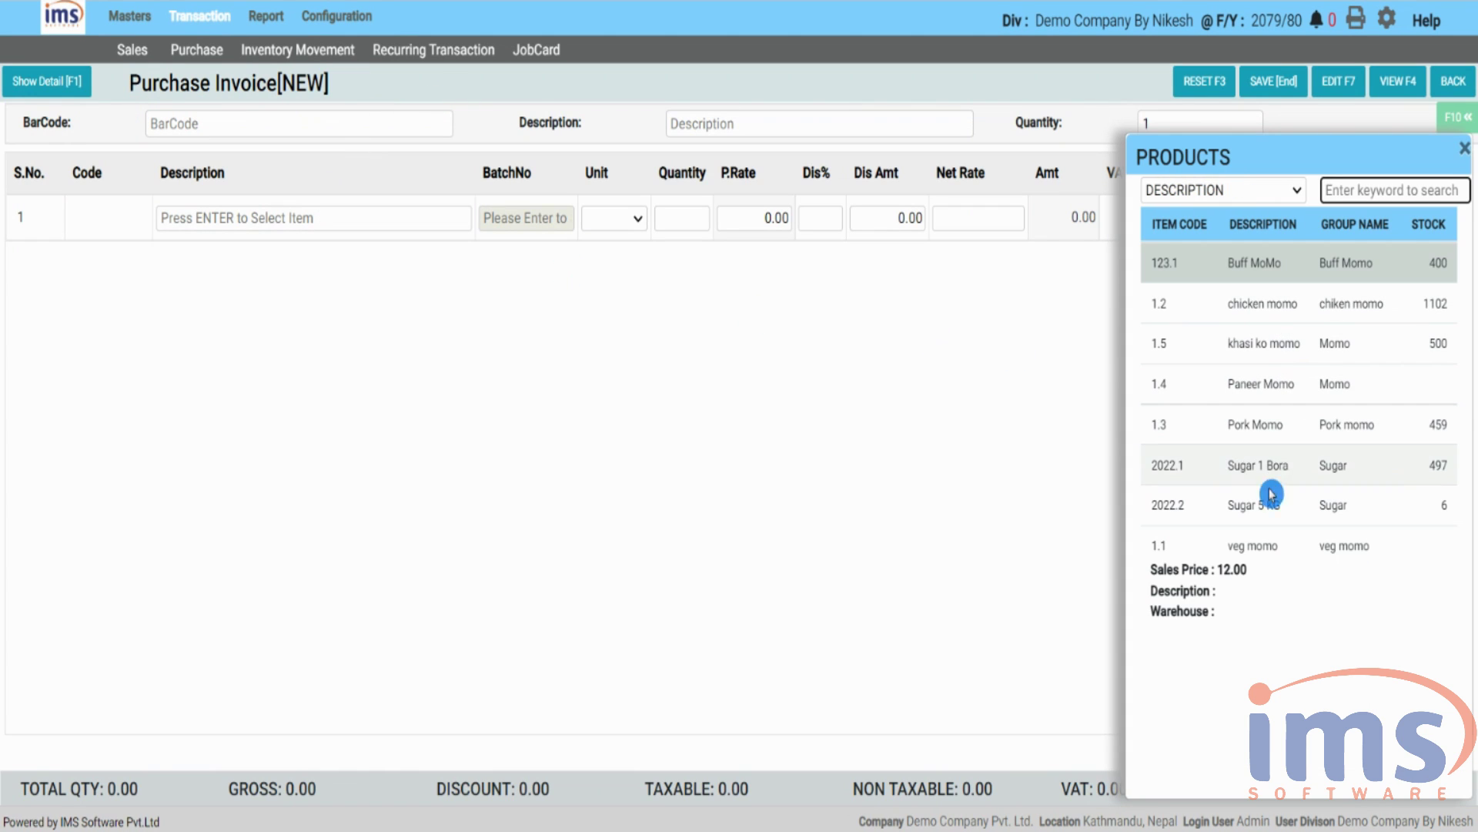
click(1263, 502)
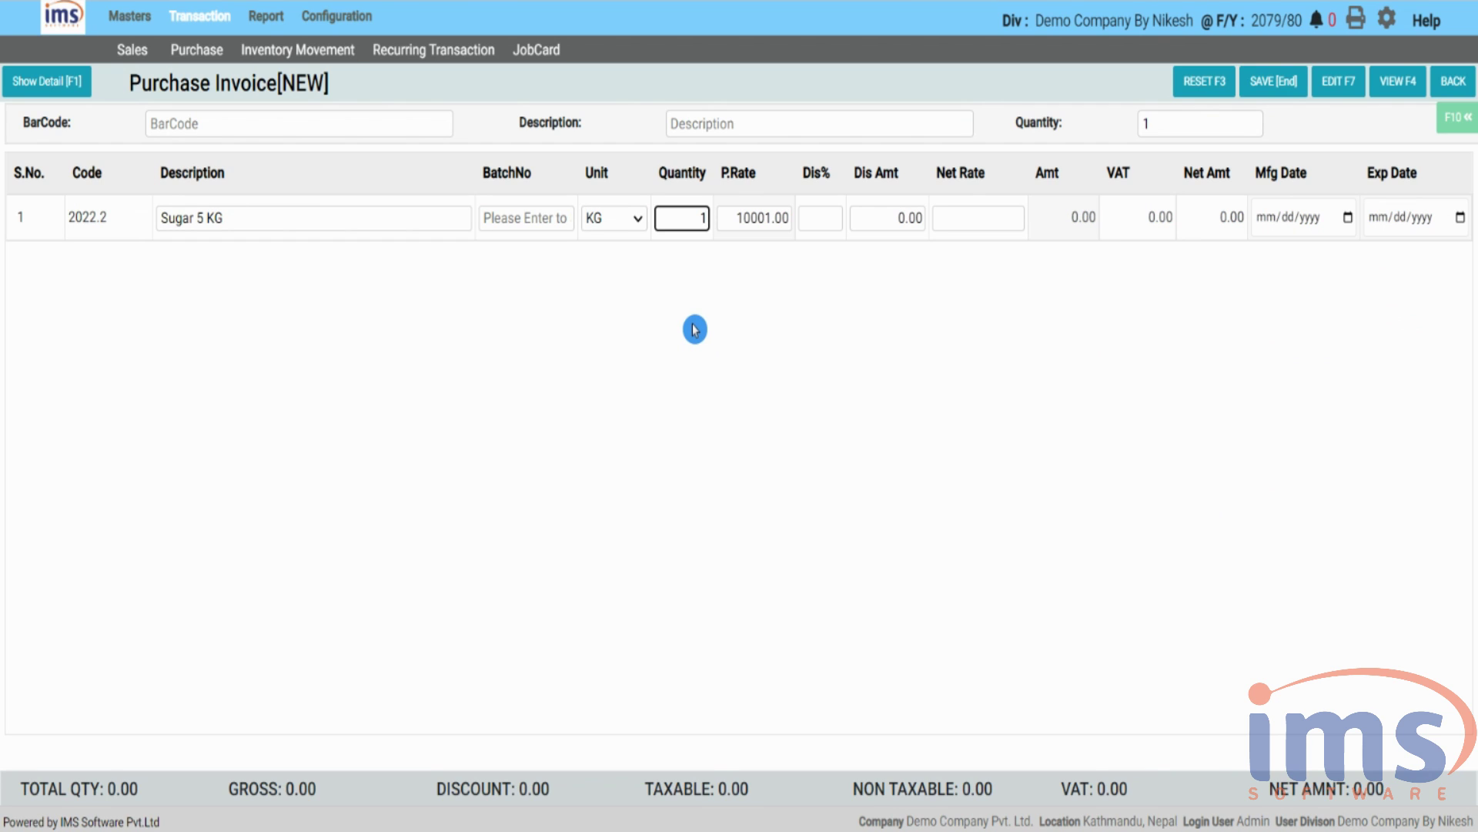
key(Return)
text(2)
key(Return)
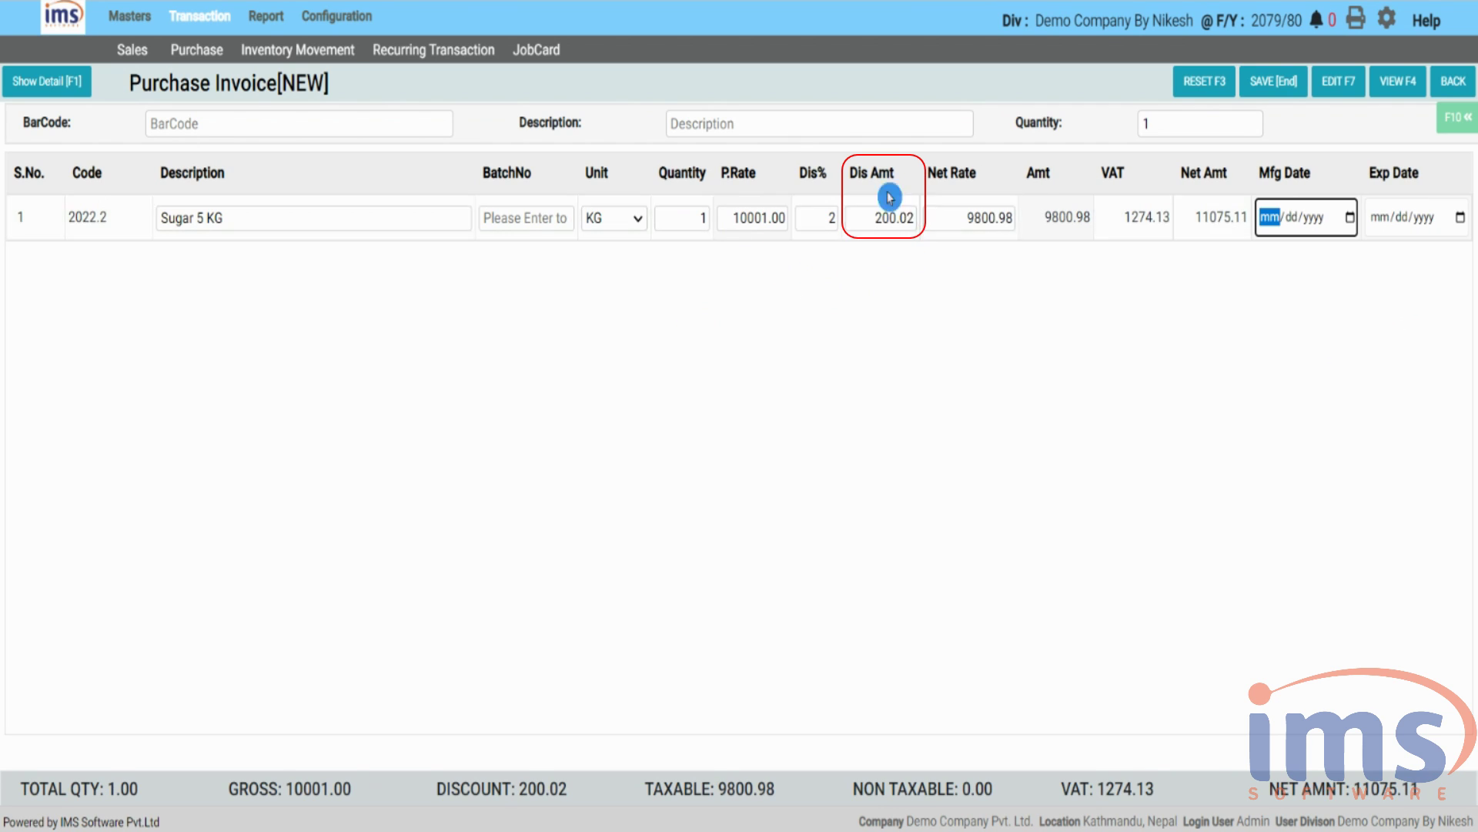
- Replace the 200.02 discount amount with 300 on the Sugar 5 KG row
drag(862, 221, 932, 221)
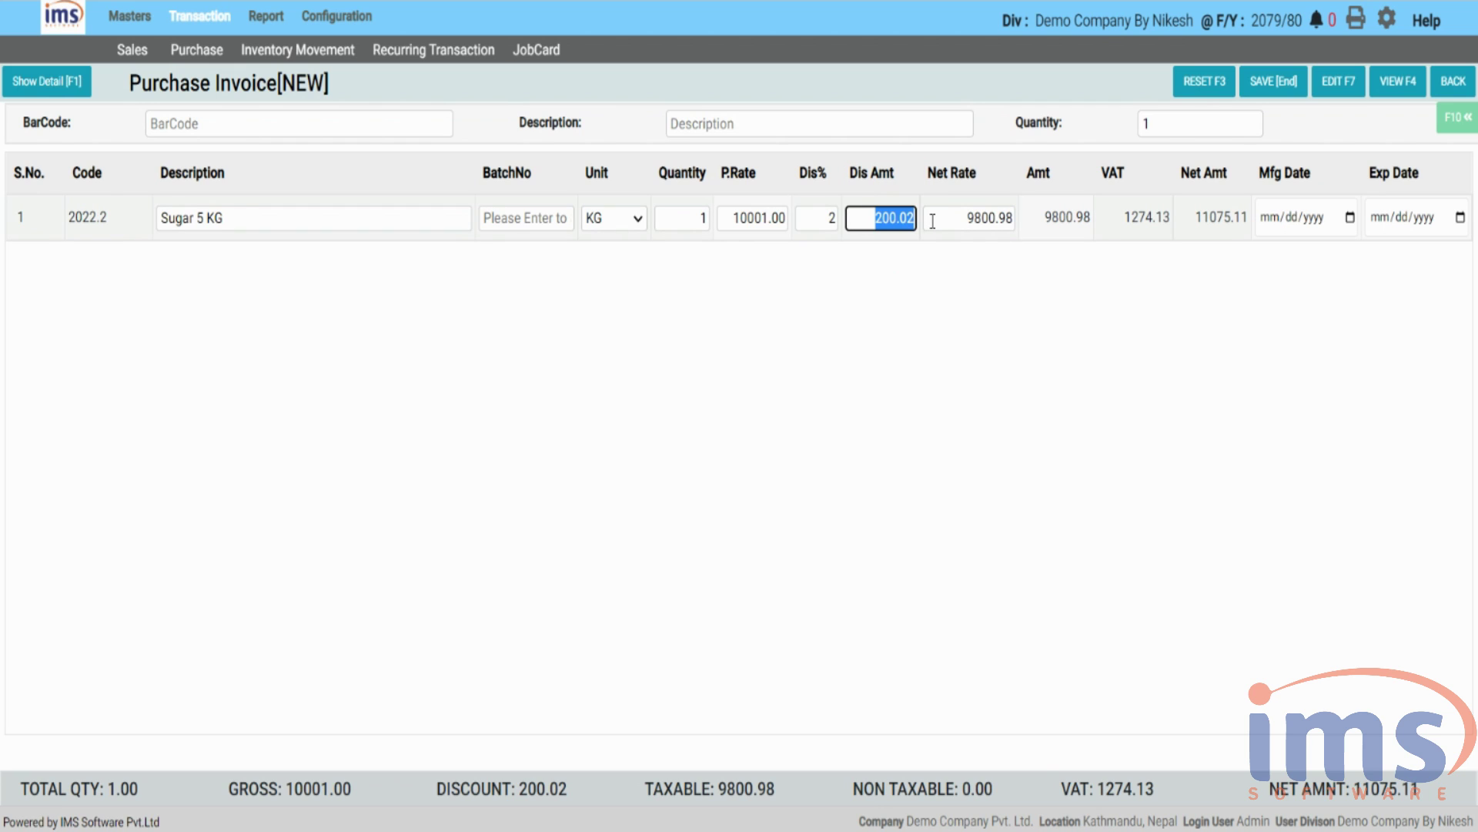
key(BackSpace)
text(300)
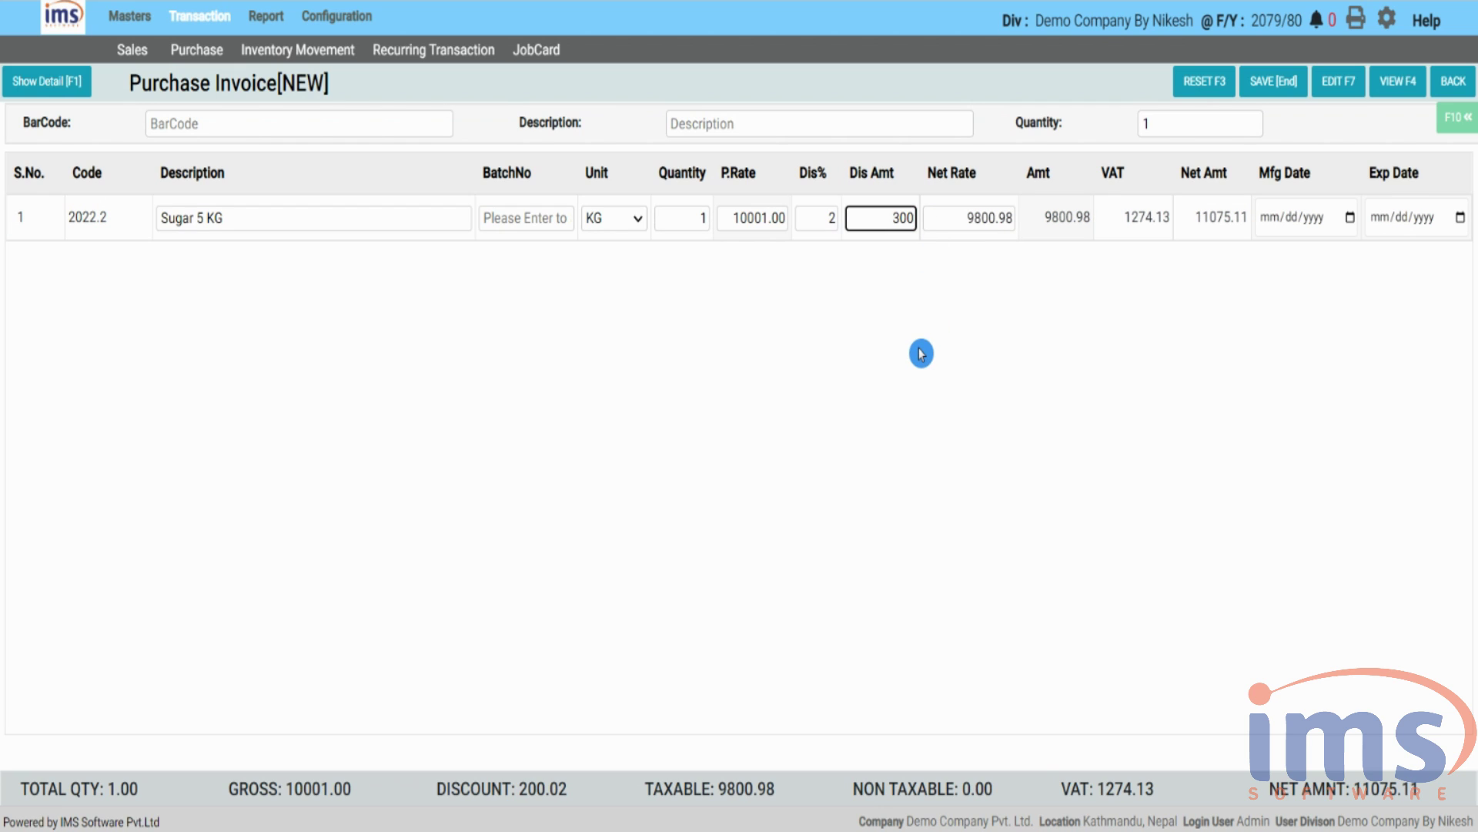
key(Return)
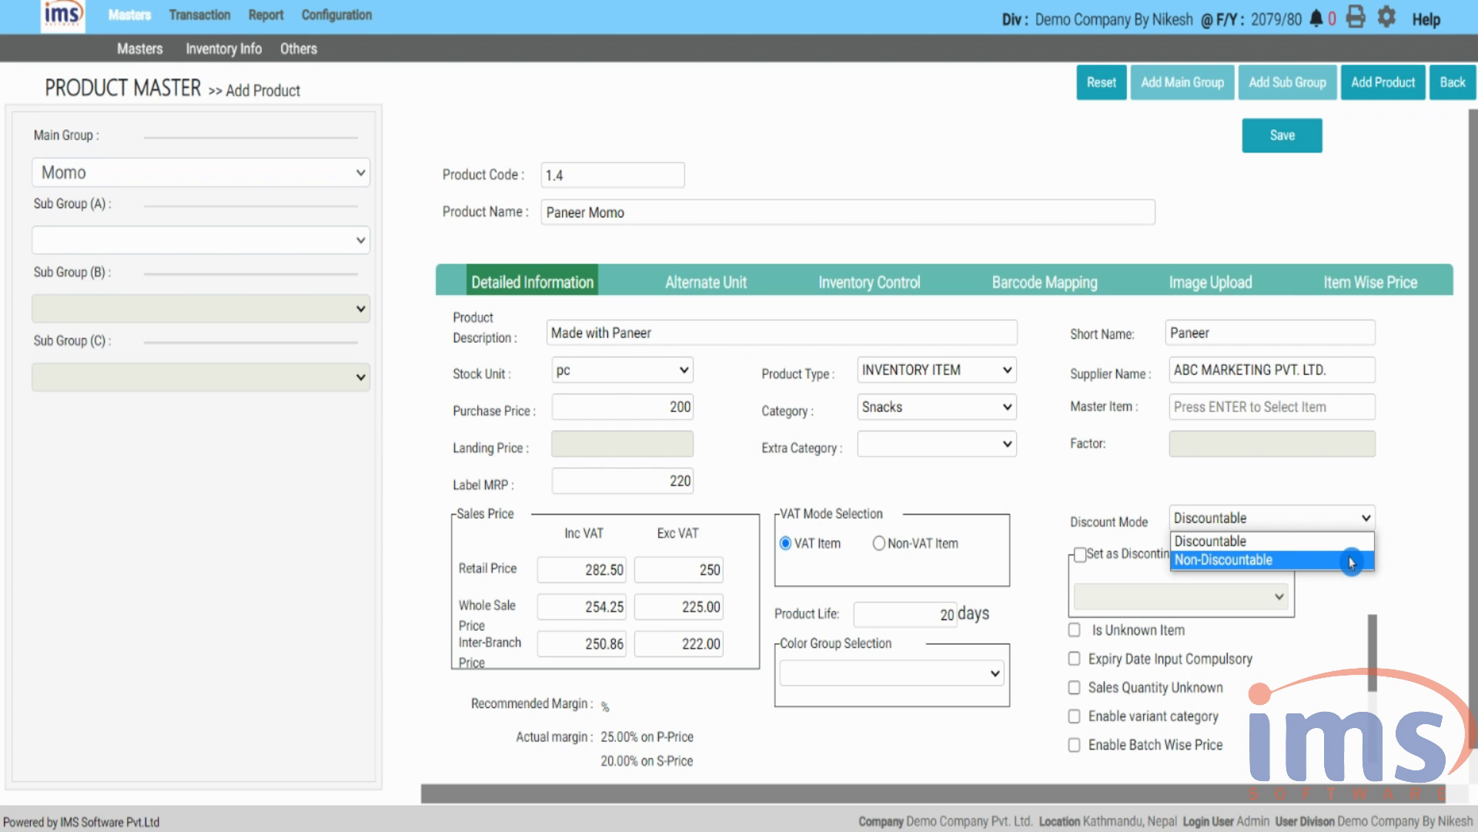
click(1352, 562)
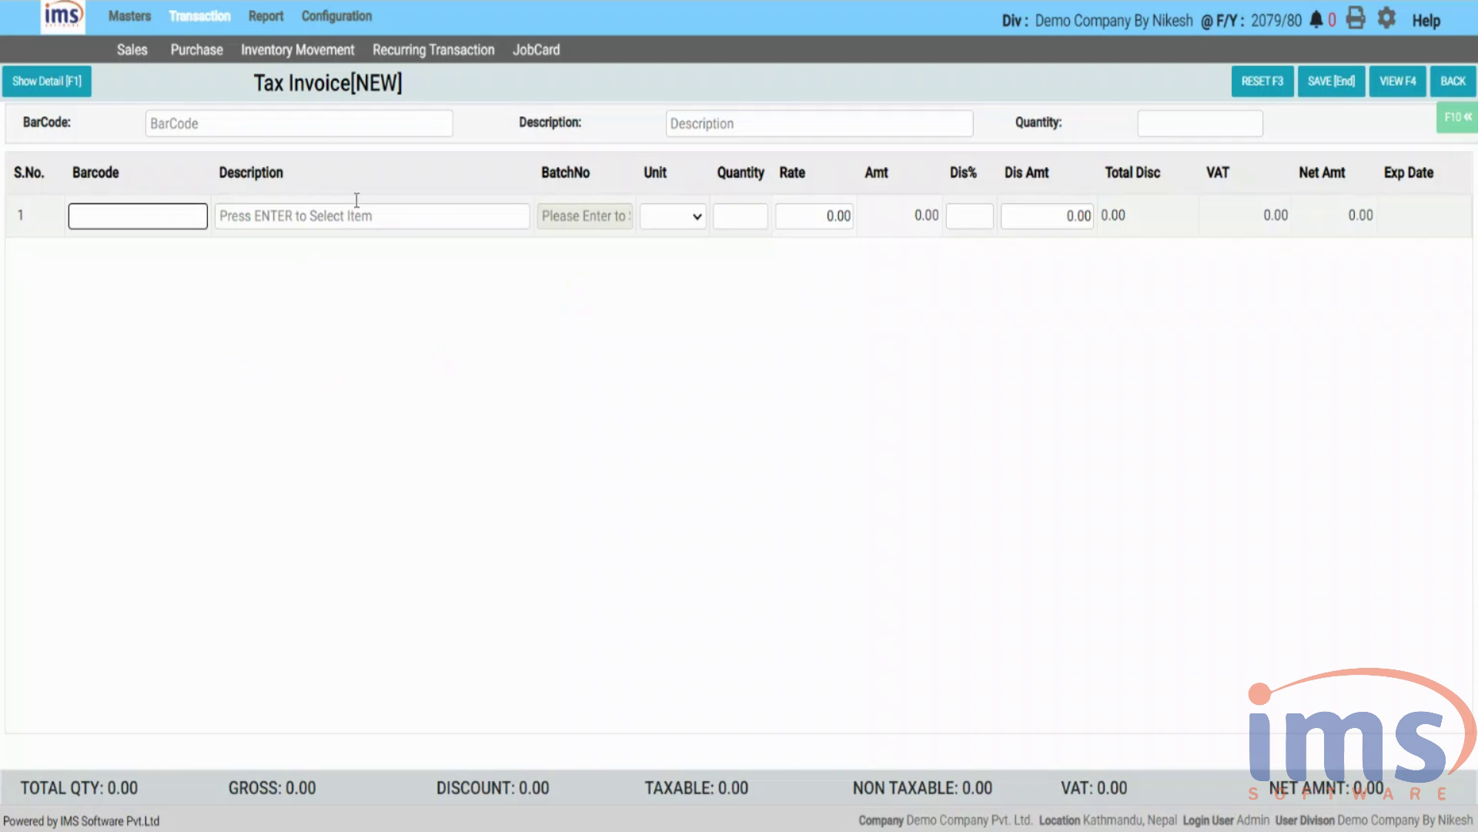
- Bill quantity 1 of Sugar 5 KG from the batch expiring 29-11-2022 in row 1
click(357, 216)
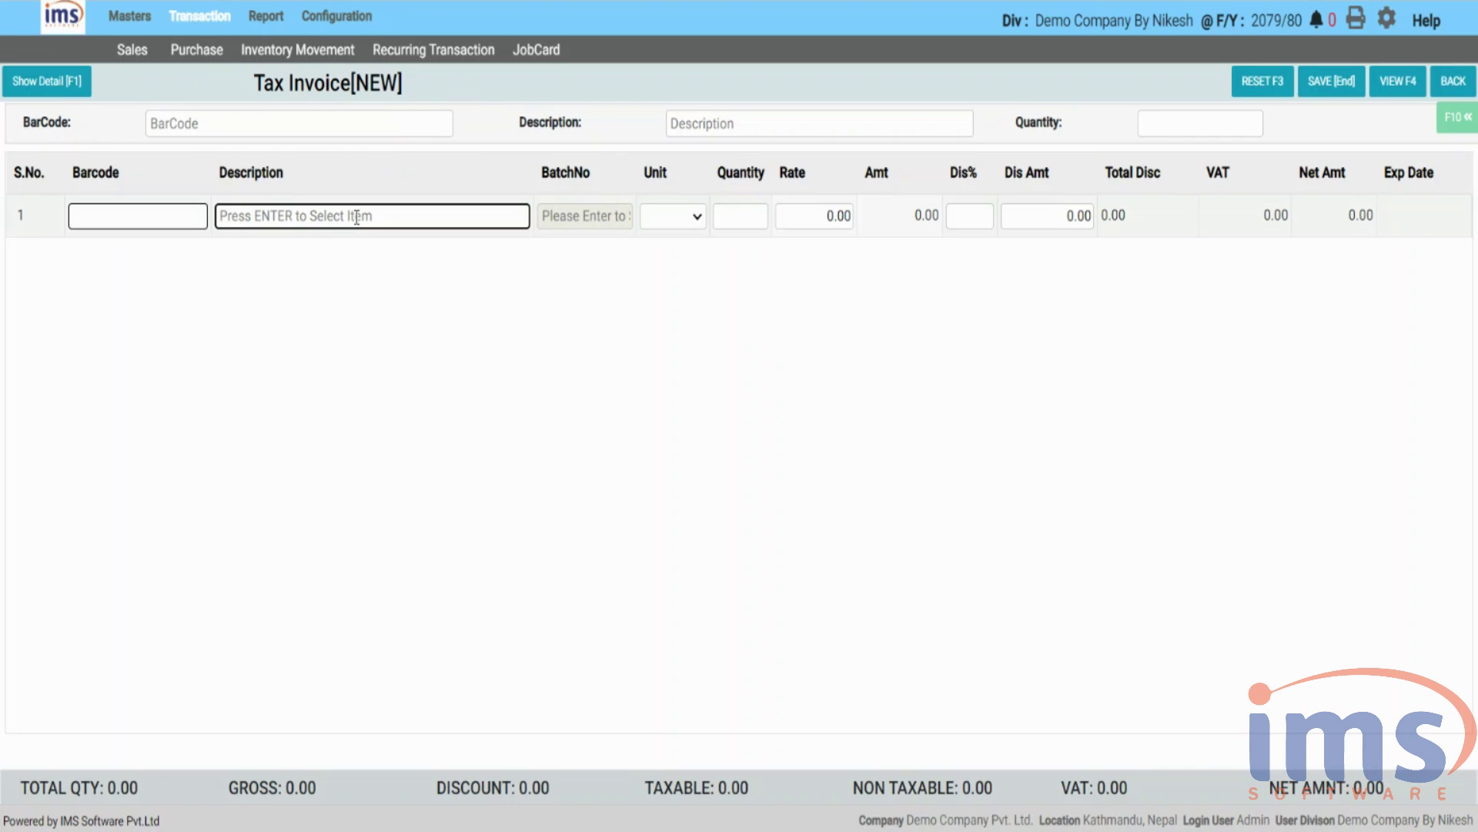
key(Return)
click(1248, 521)
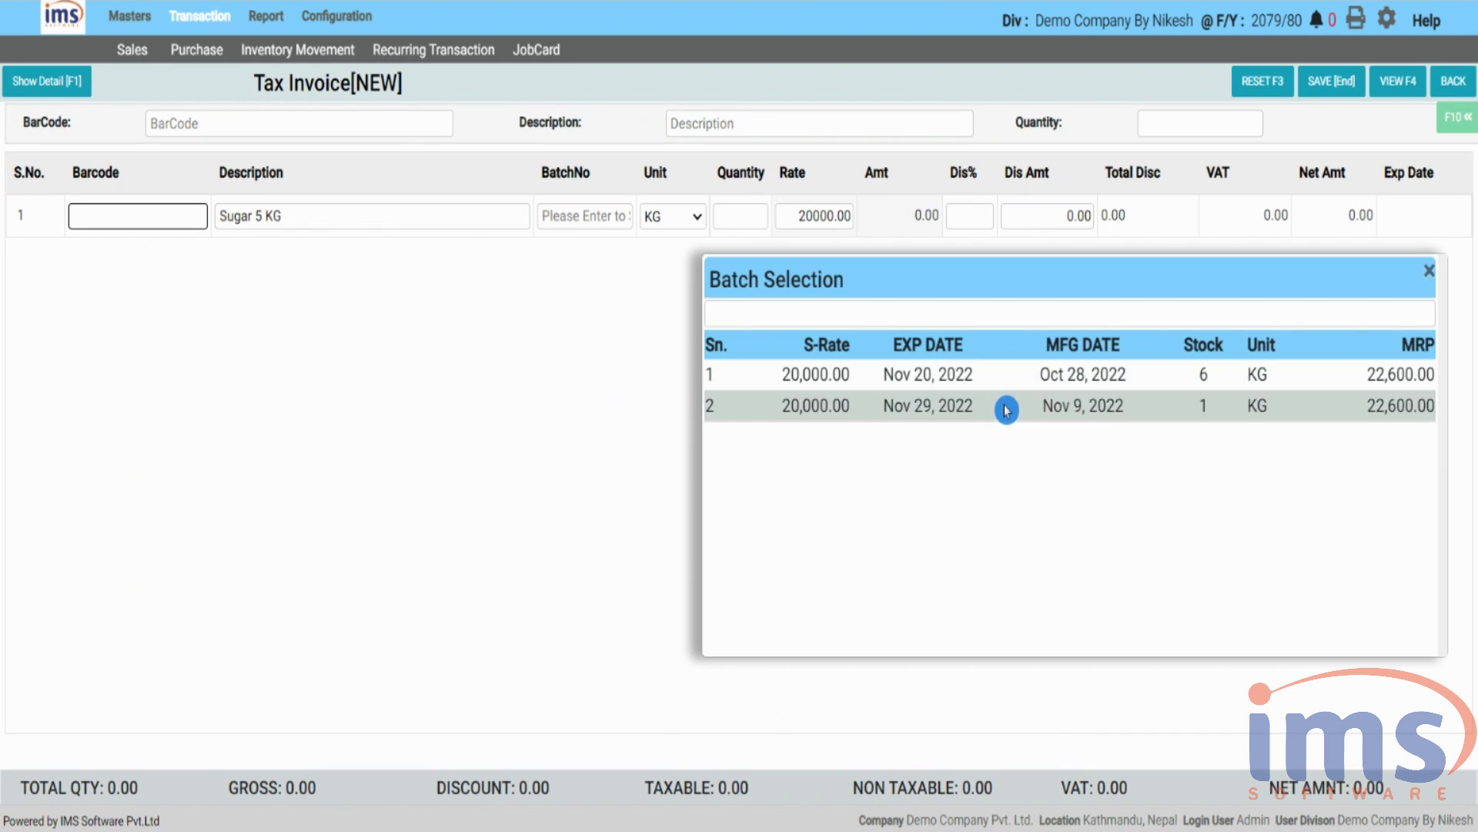
click(1007, 501)
text(1)
key(Return)
click(971, 217)
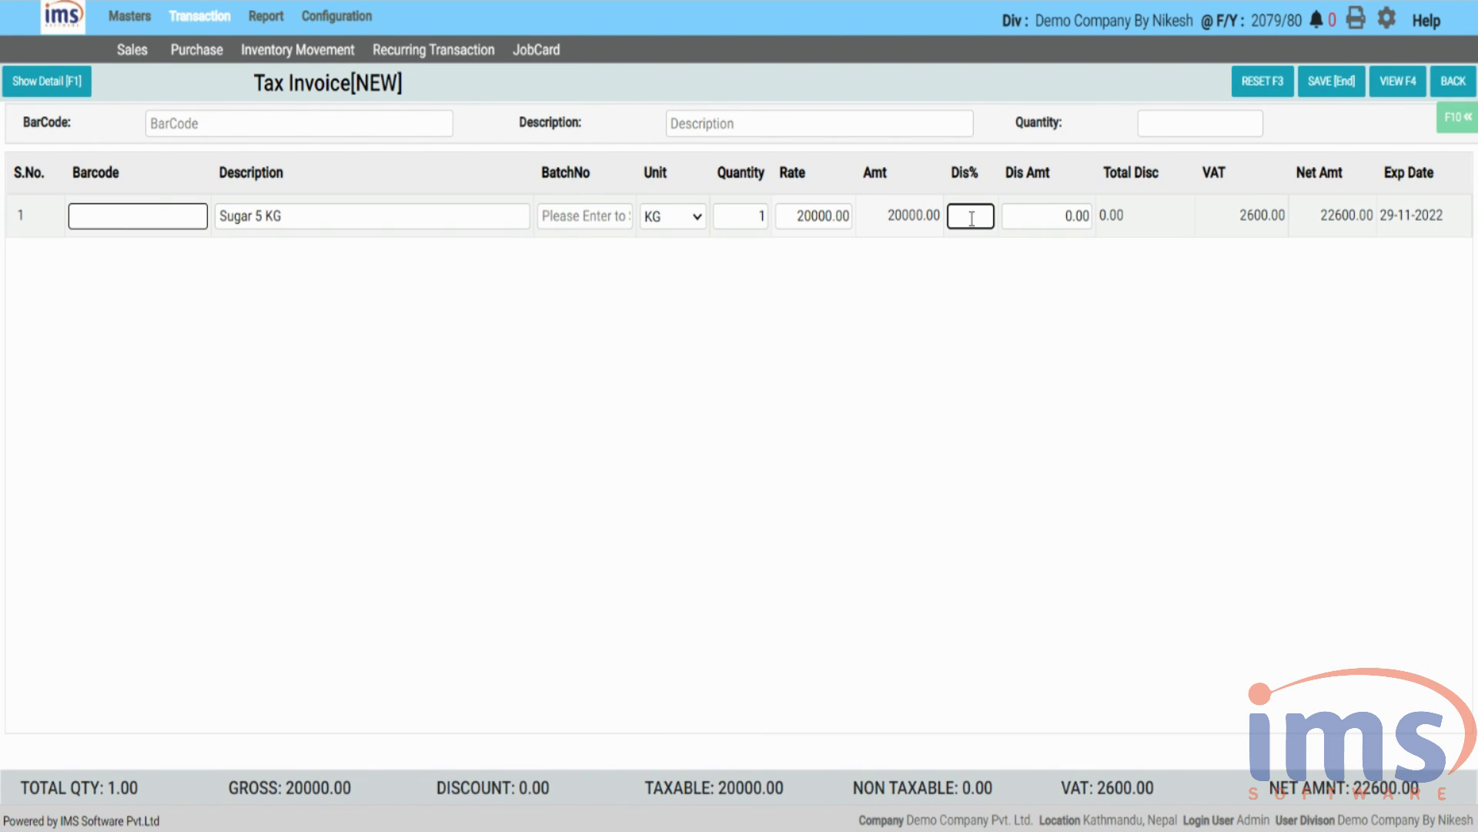
key(Return)
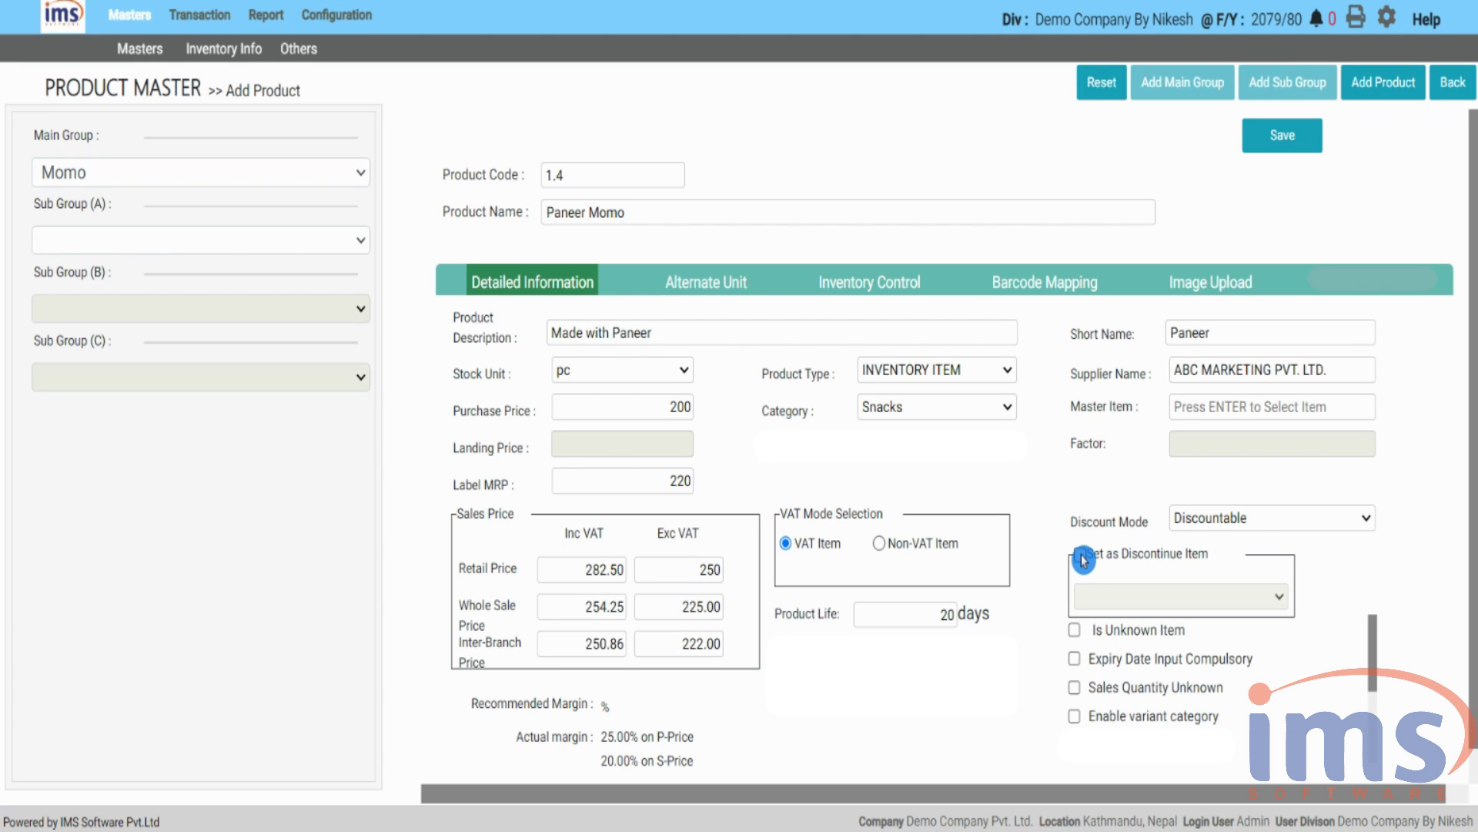
- Tick Set as Discontinue Item and try DISCONTINUE SALES, PURCHASE, then BOTH
click(1080, 555)
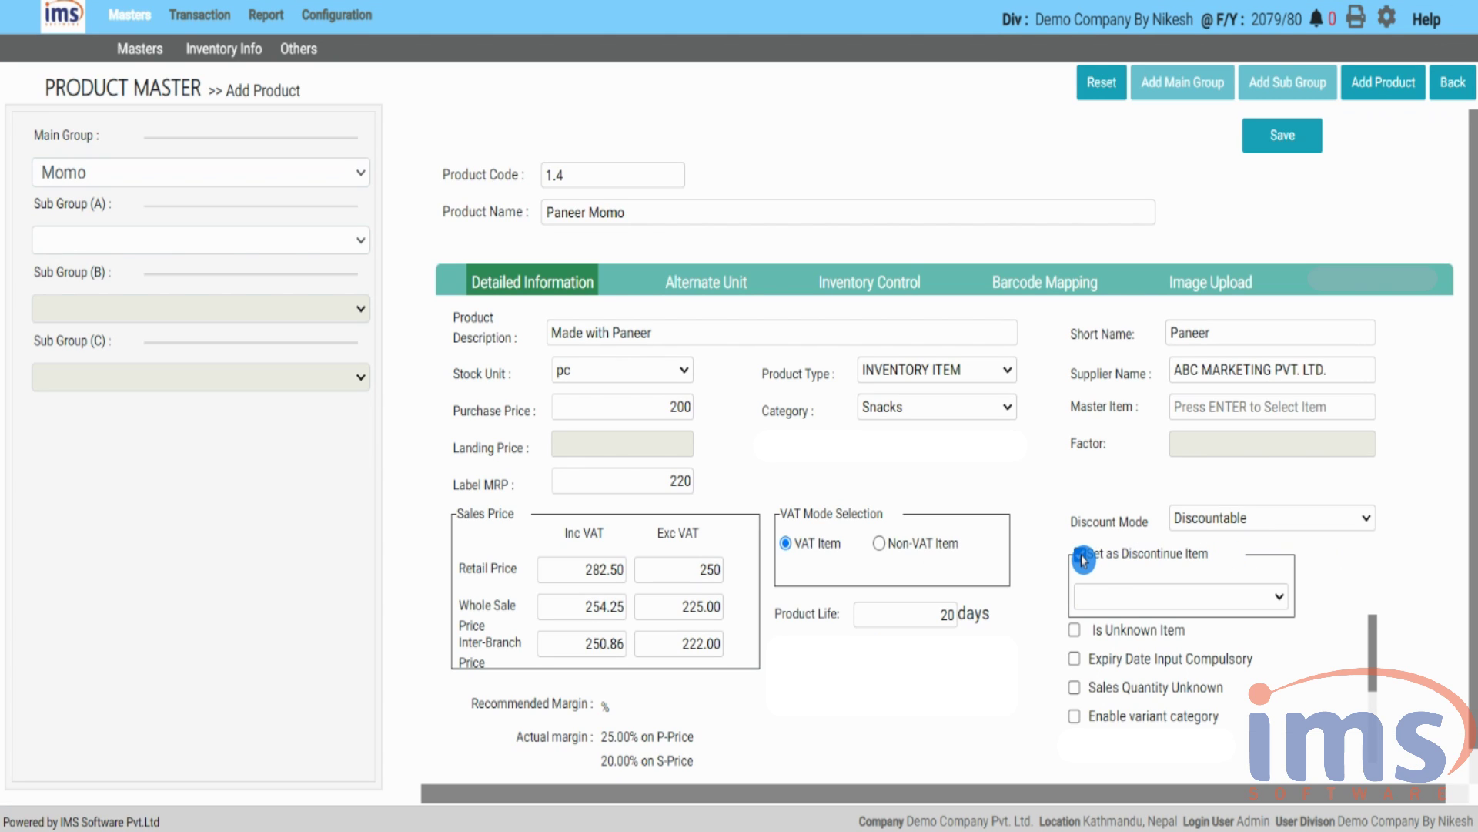
click(1281, 599)
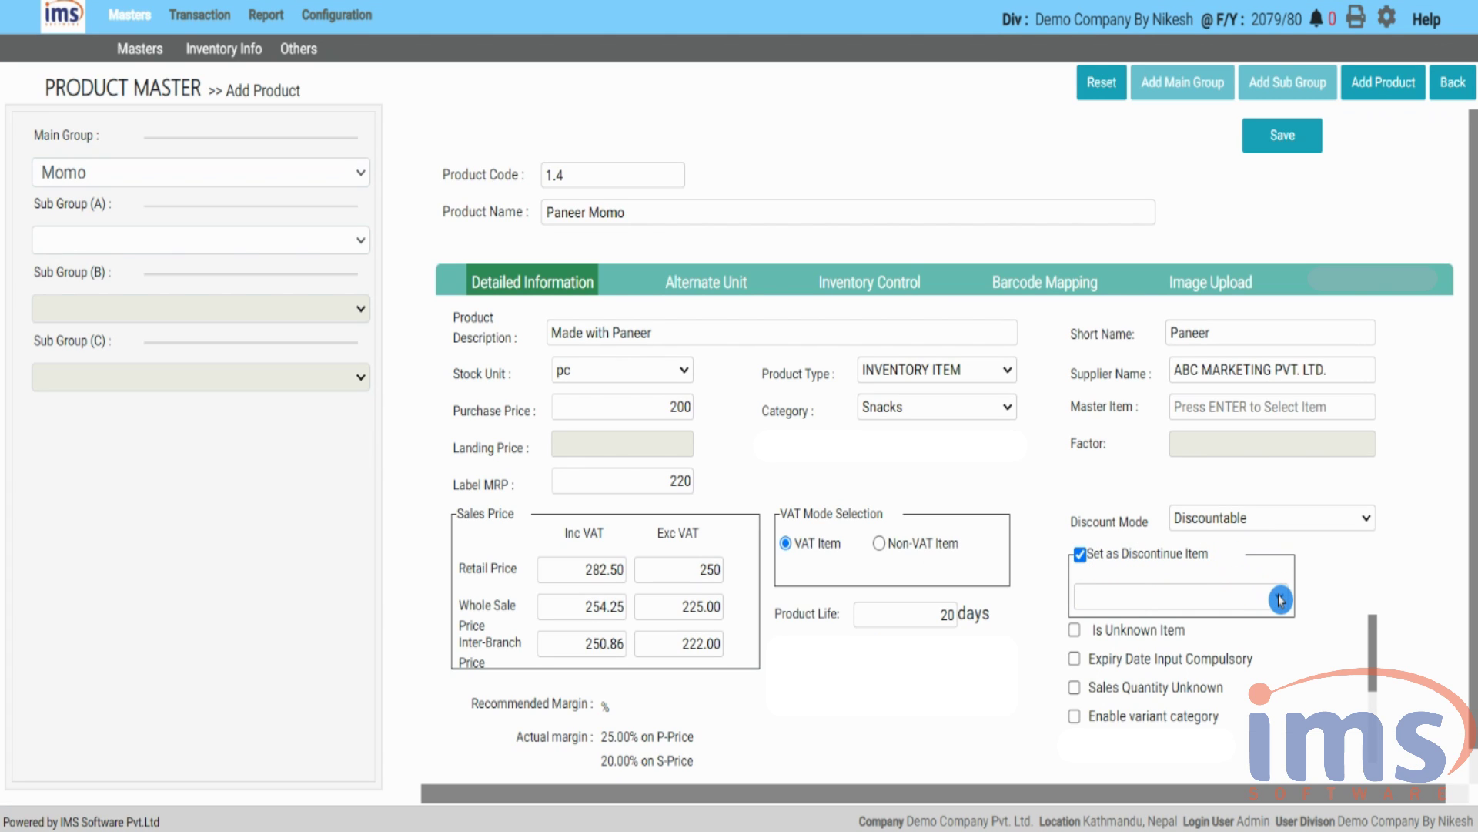
click(1231, 603)
click(1255, 600)
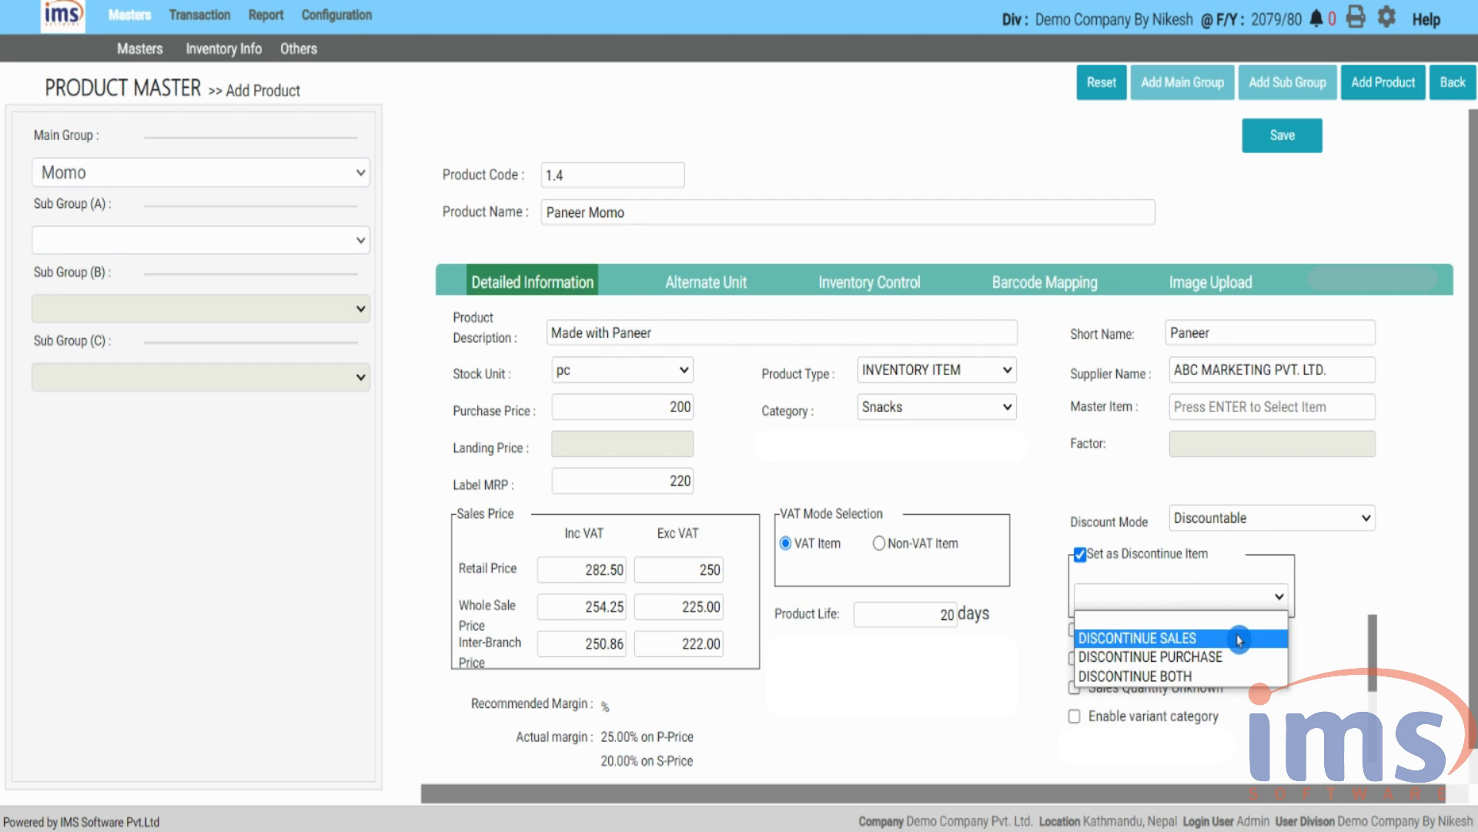
click(1239, 639)
click(1255, 608)
click(1241, 639)
click(1255, 612)
click(1243, 661)
- Review the discontinue types once more, then untick Set as Discontinue Item
click(1270, 599)
click(1224, 675)
click(1270, 600)
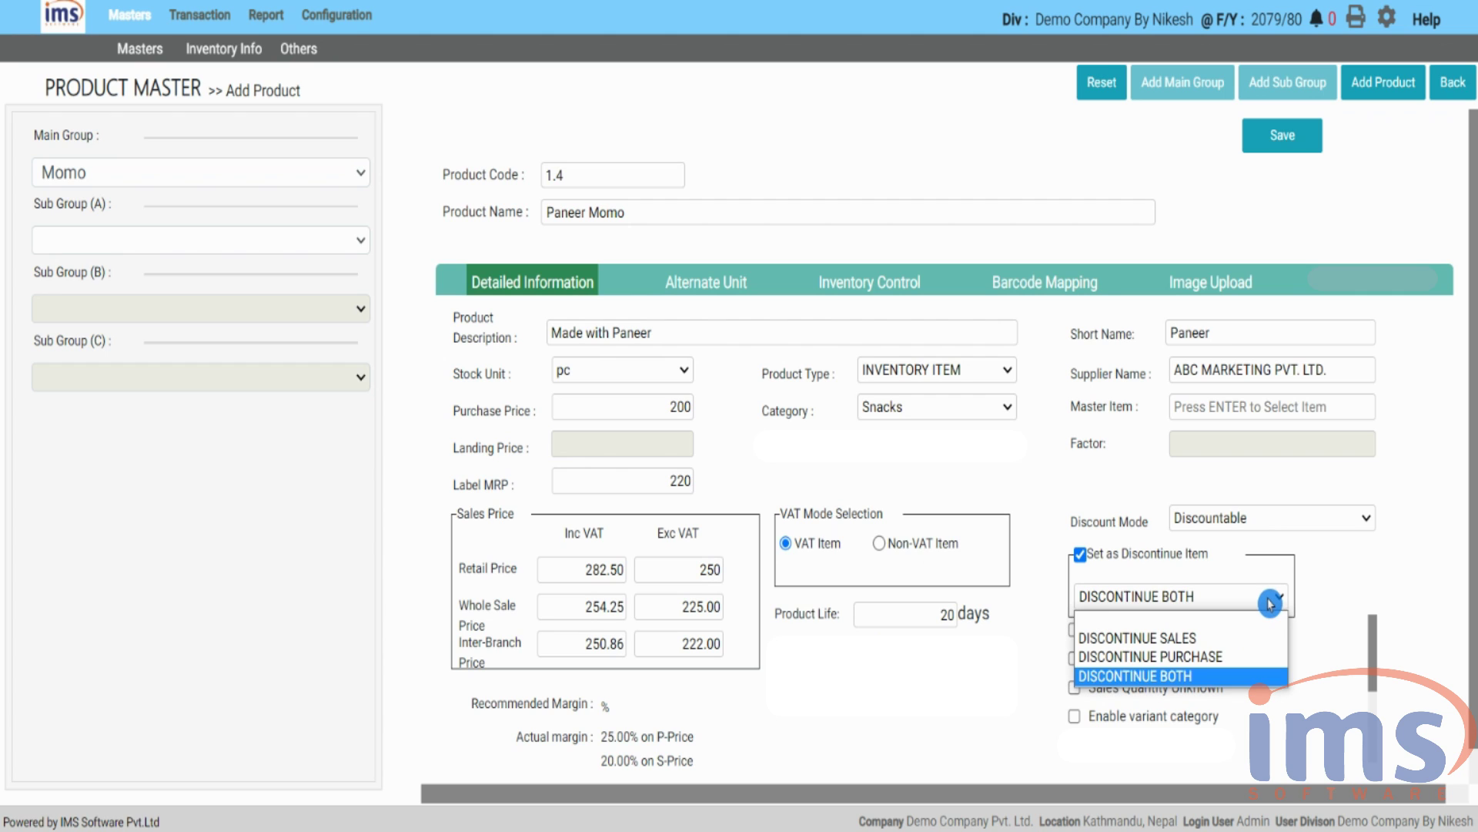
click(1081, 555)
click(1081, 554)
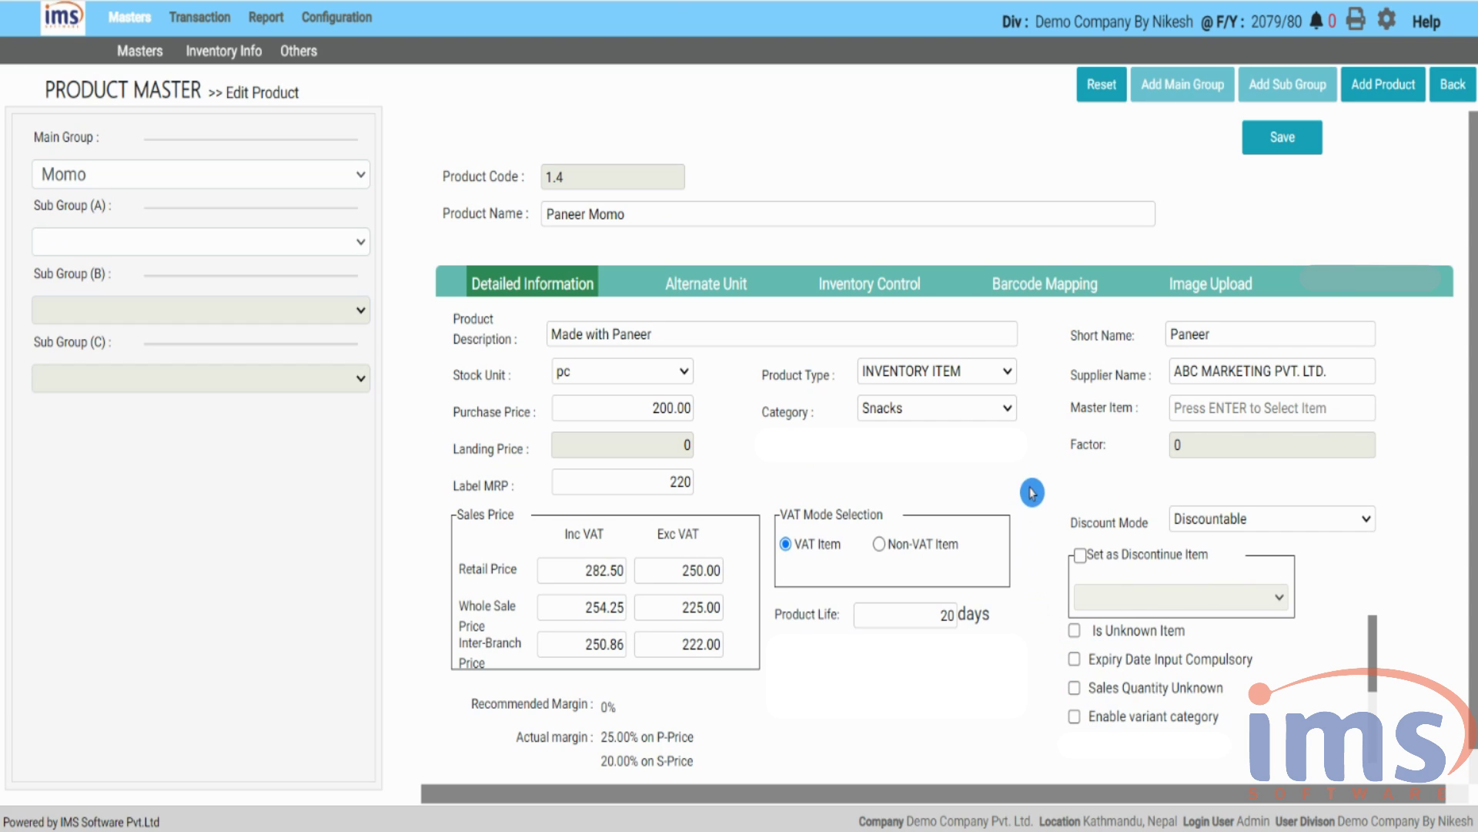
- Leave Product Type unchanged and tick Is Unknown Item for Paneer Momo
click(1002, 374)
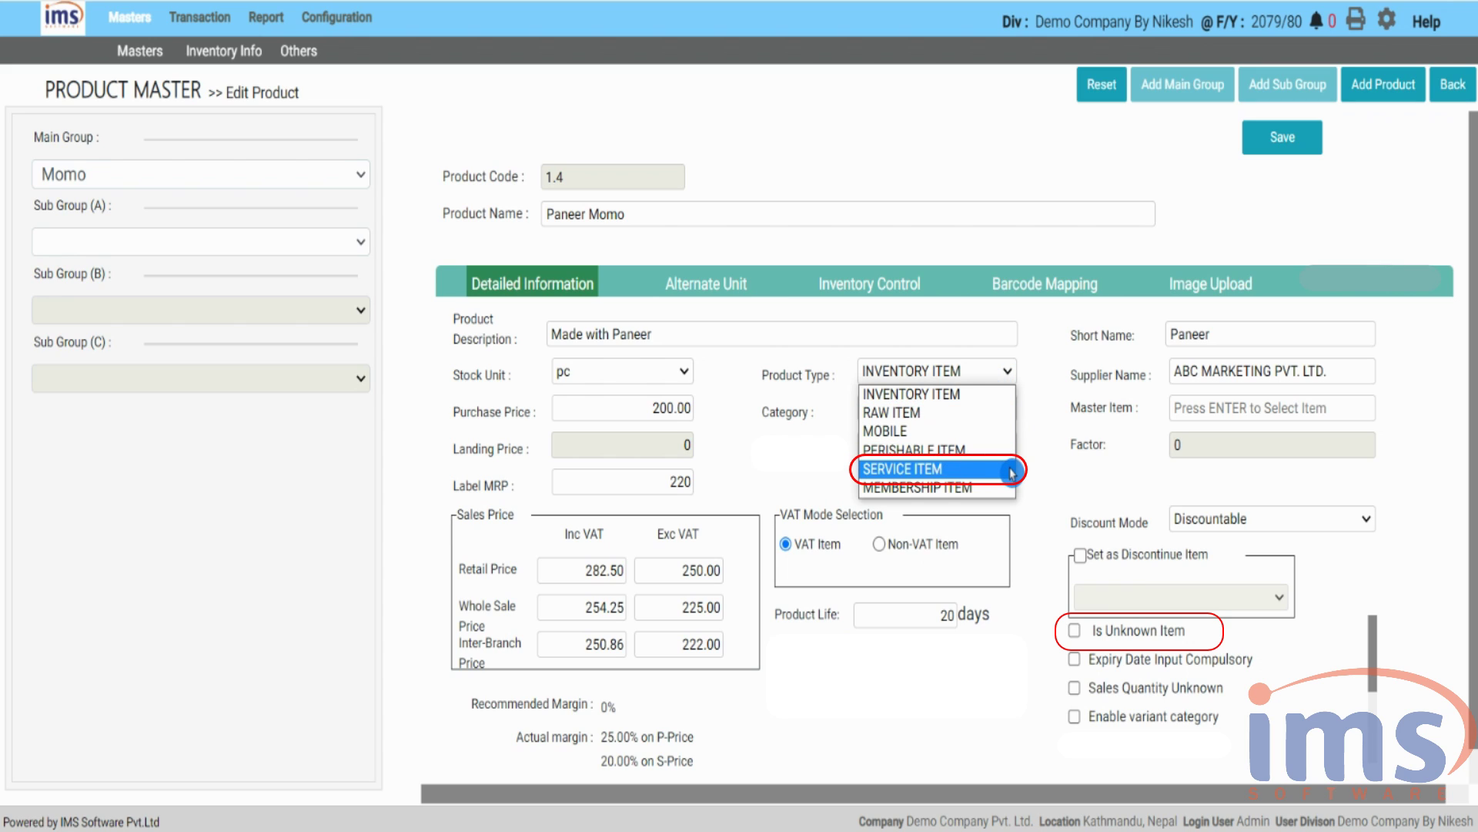
click(1053, 625)
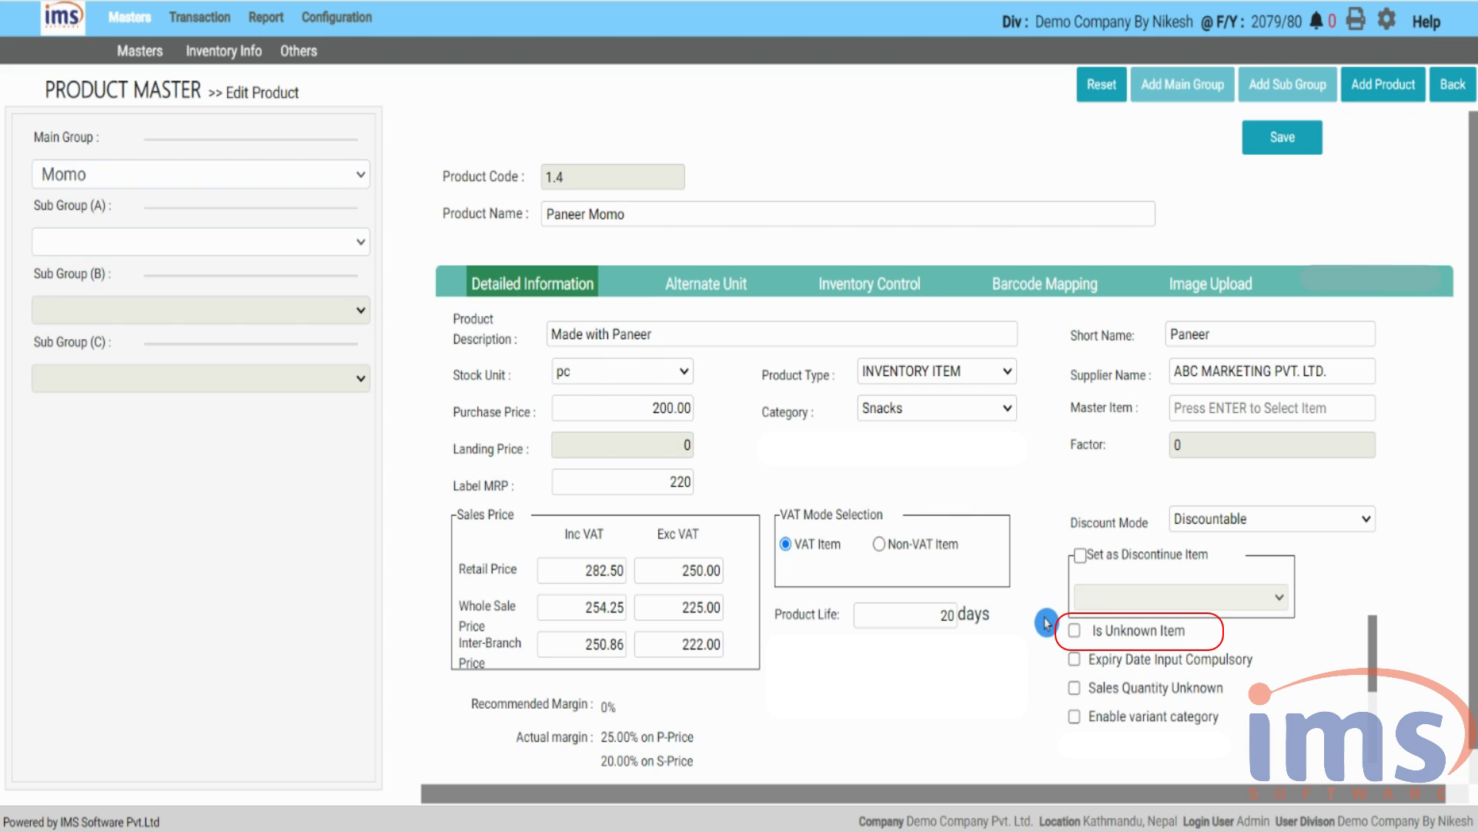
click(1073, 630)
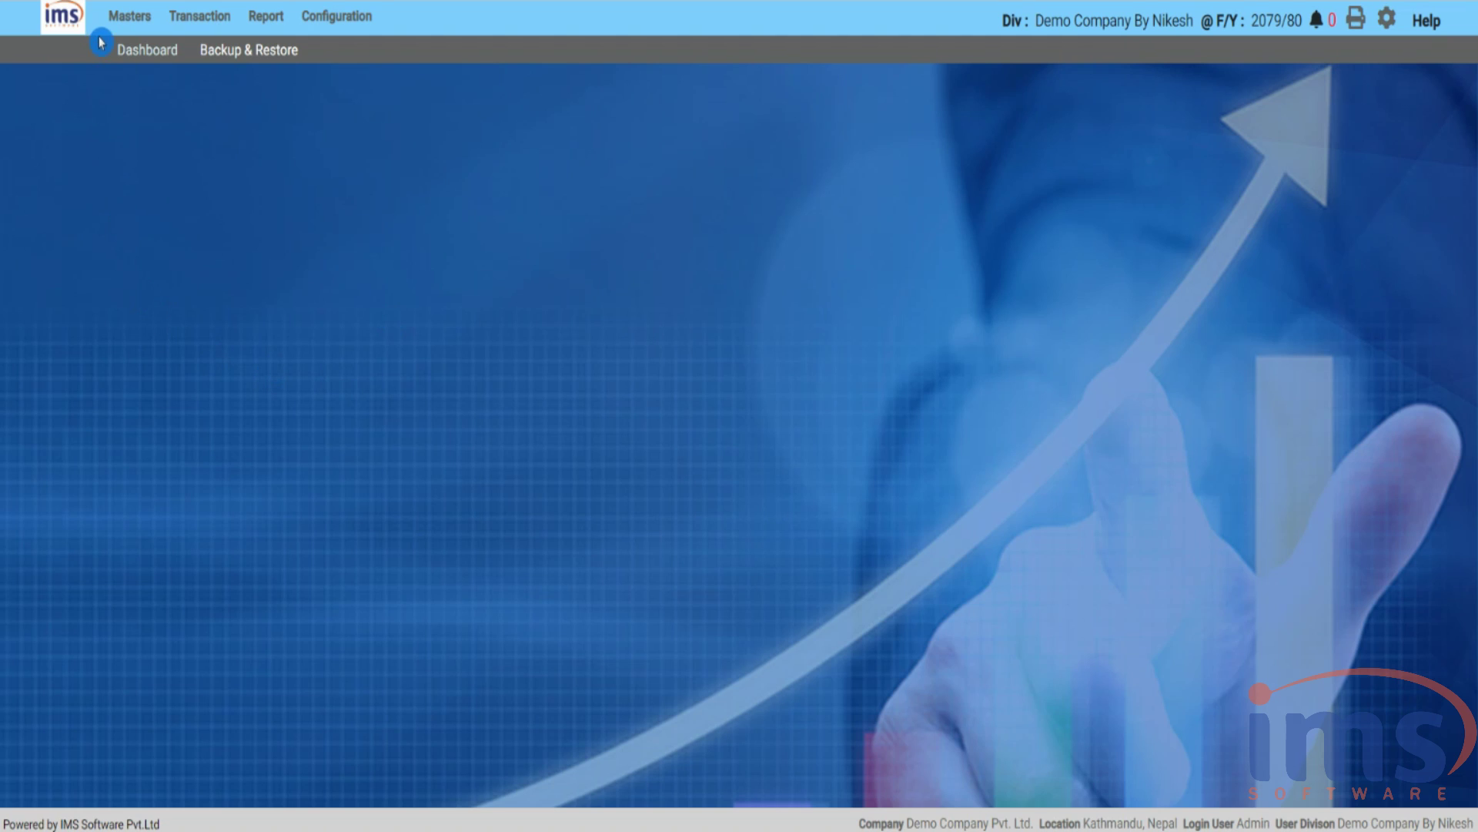
- Open the Product Master list and view the veg momo product's details
click(127, 30)
mouse_move(131, 48)
click(135, 76)
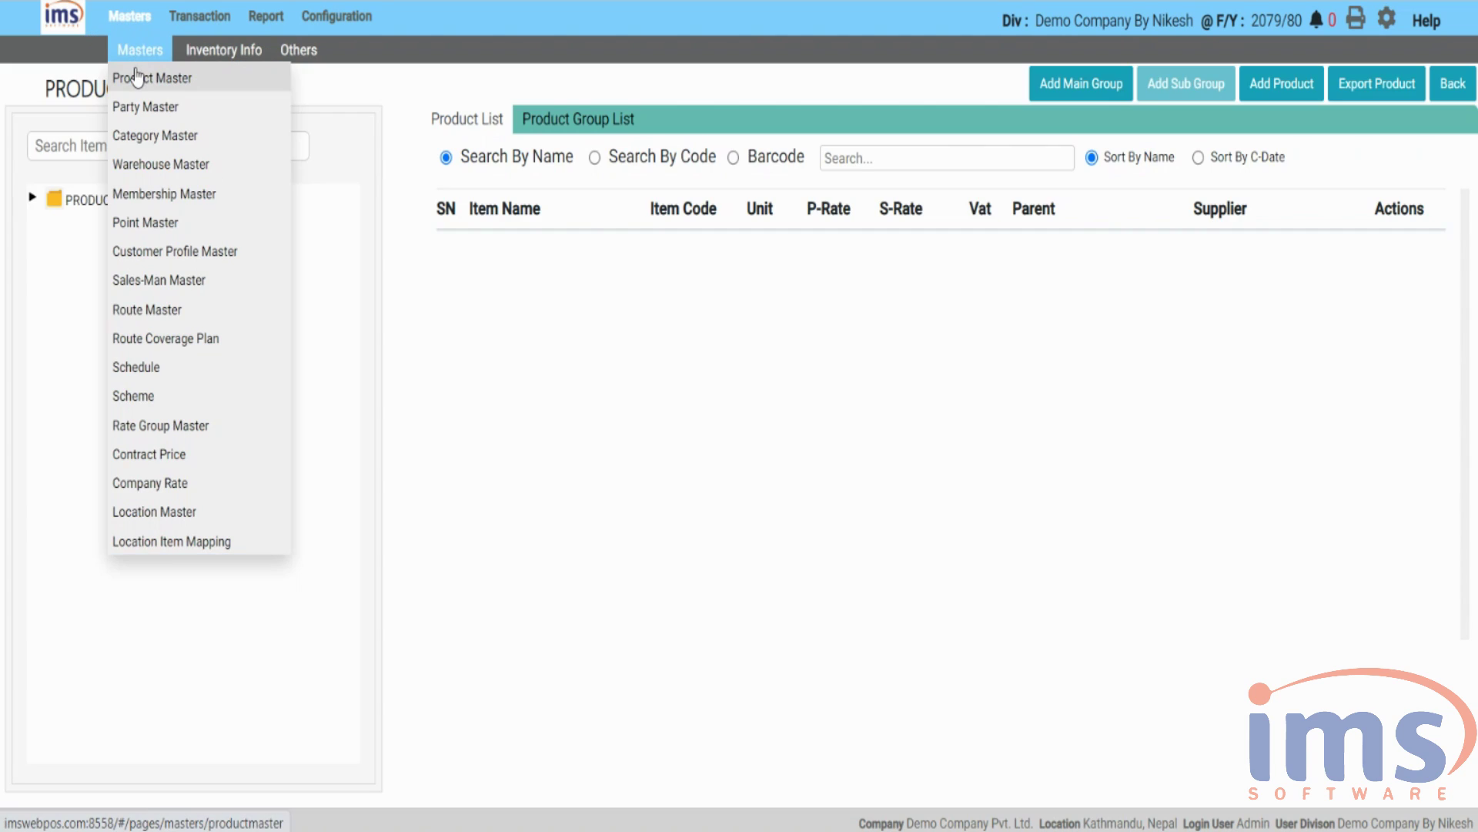
click(53, 202)
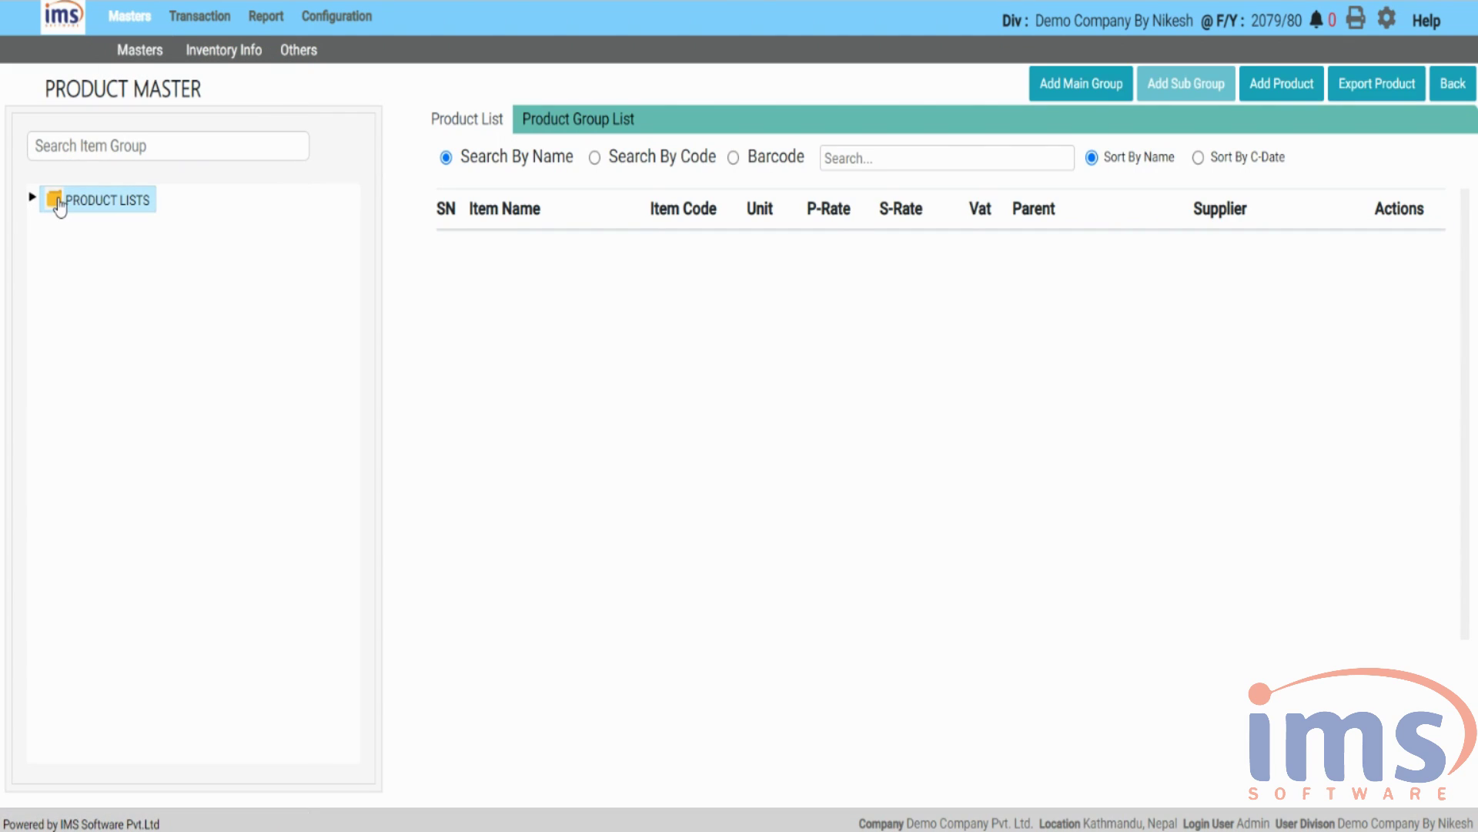
click(1390, 408)
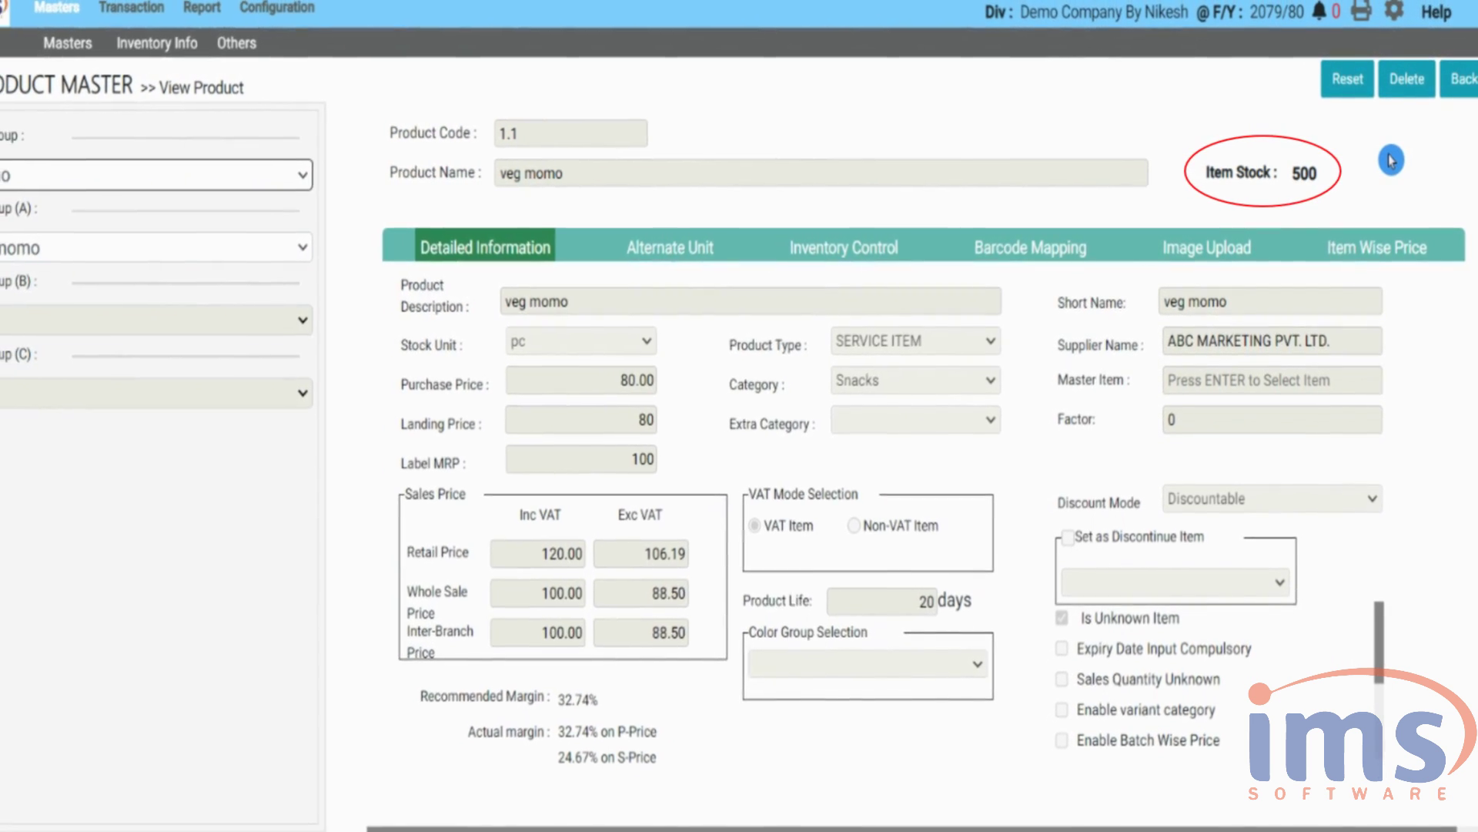
- Return home and start a new sales tax invoice
click(1459, 80)
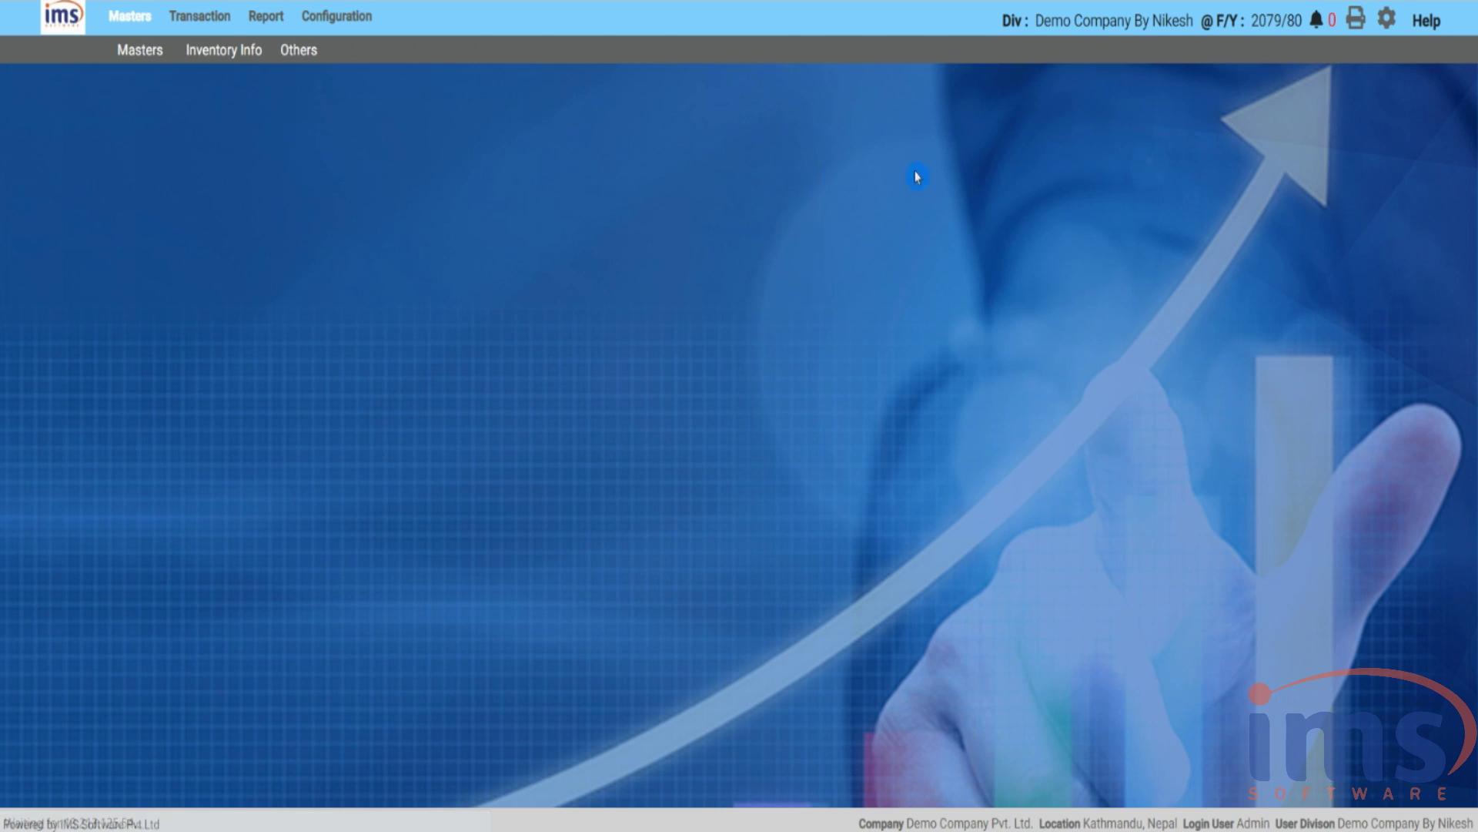
click(189, 17)
click(148, 102)
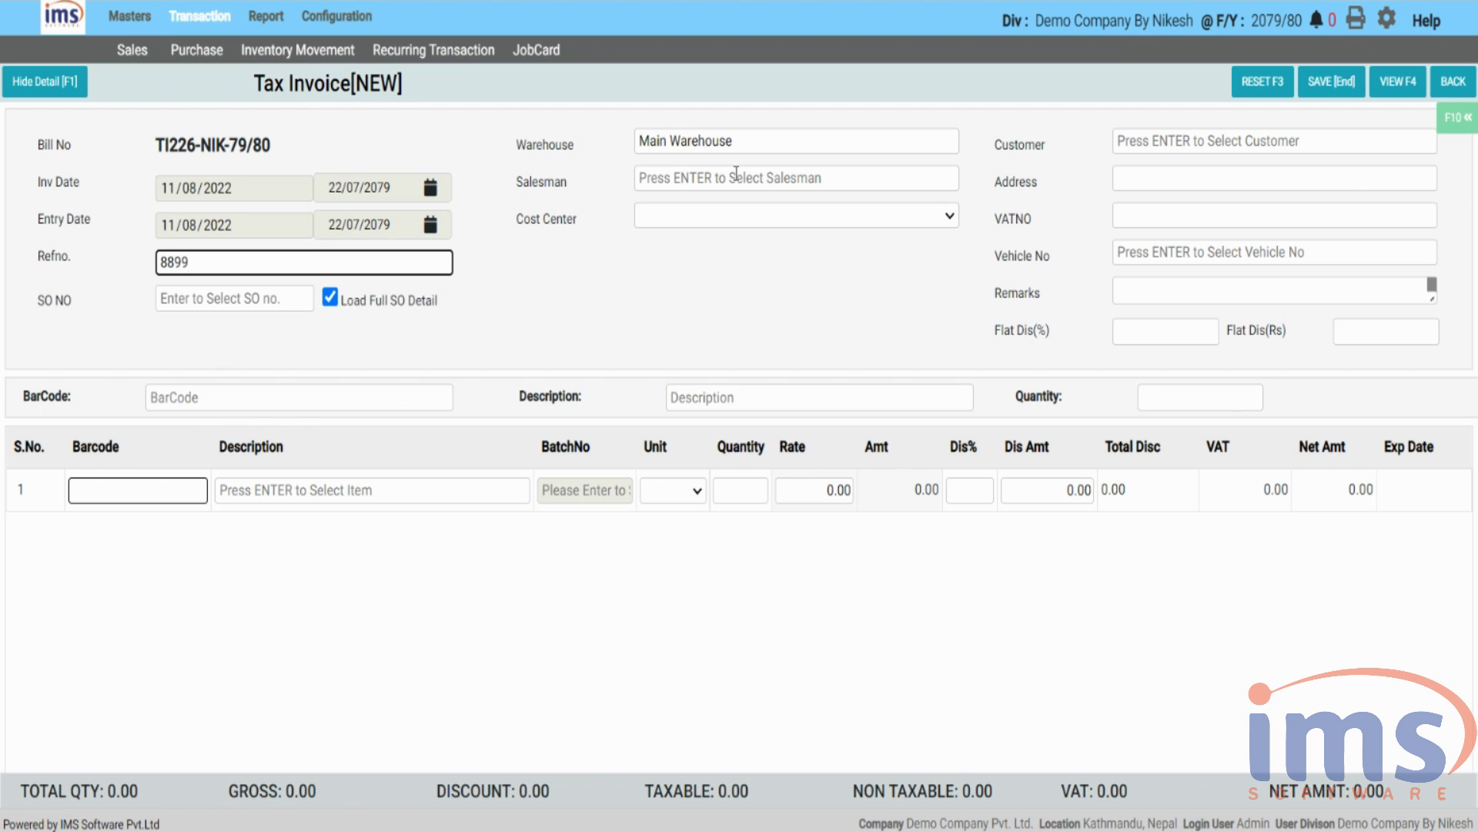
- Sell 510 veg momo for cash, save the invoice, and load the Product Master list
key(Return)
key(Return)
key(Return)
key(Return)
key(Return)
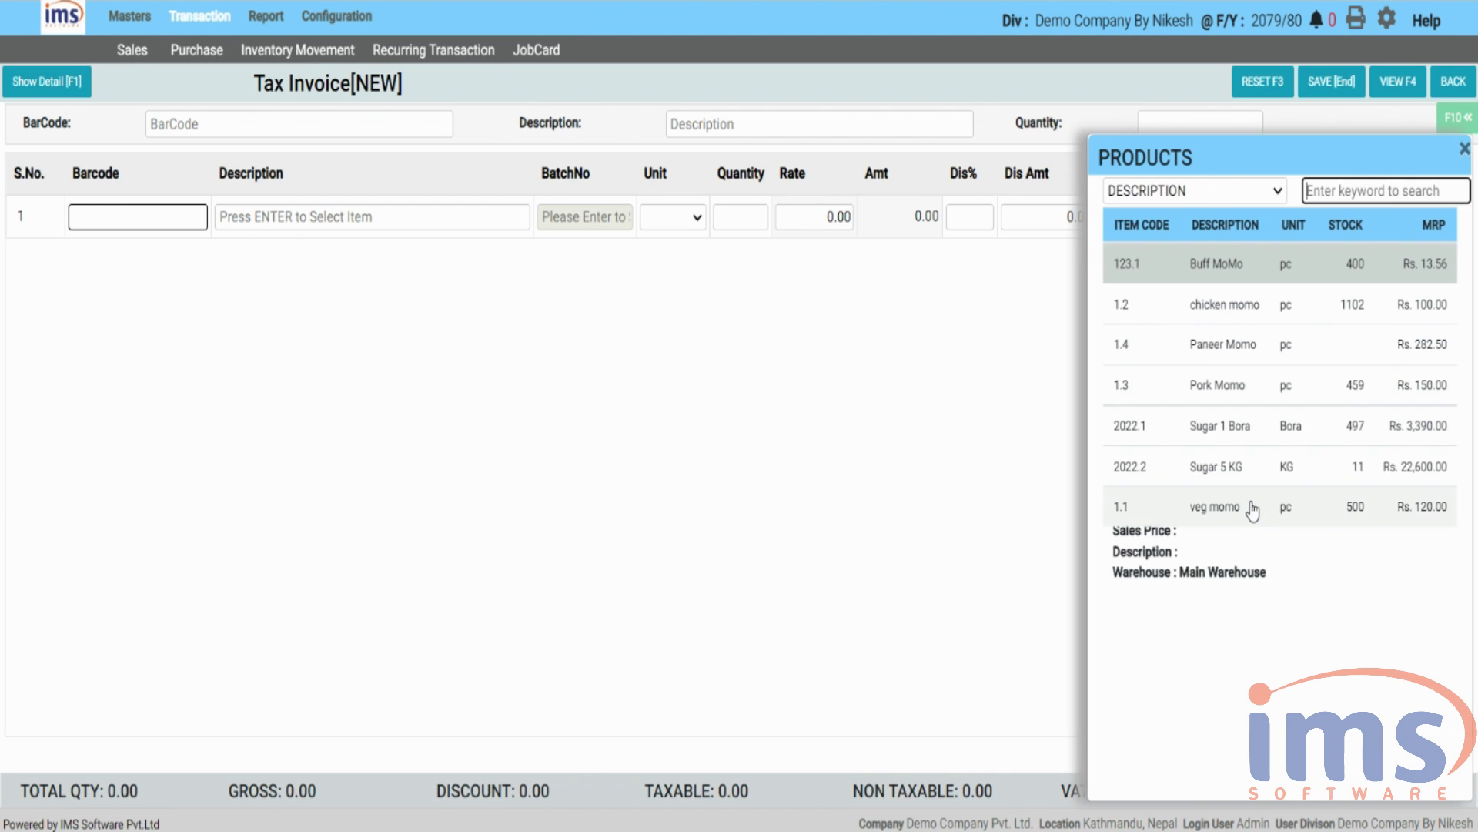
click(1253, 509)
text(510)
key(Return)
key(Return)
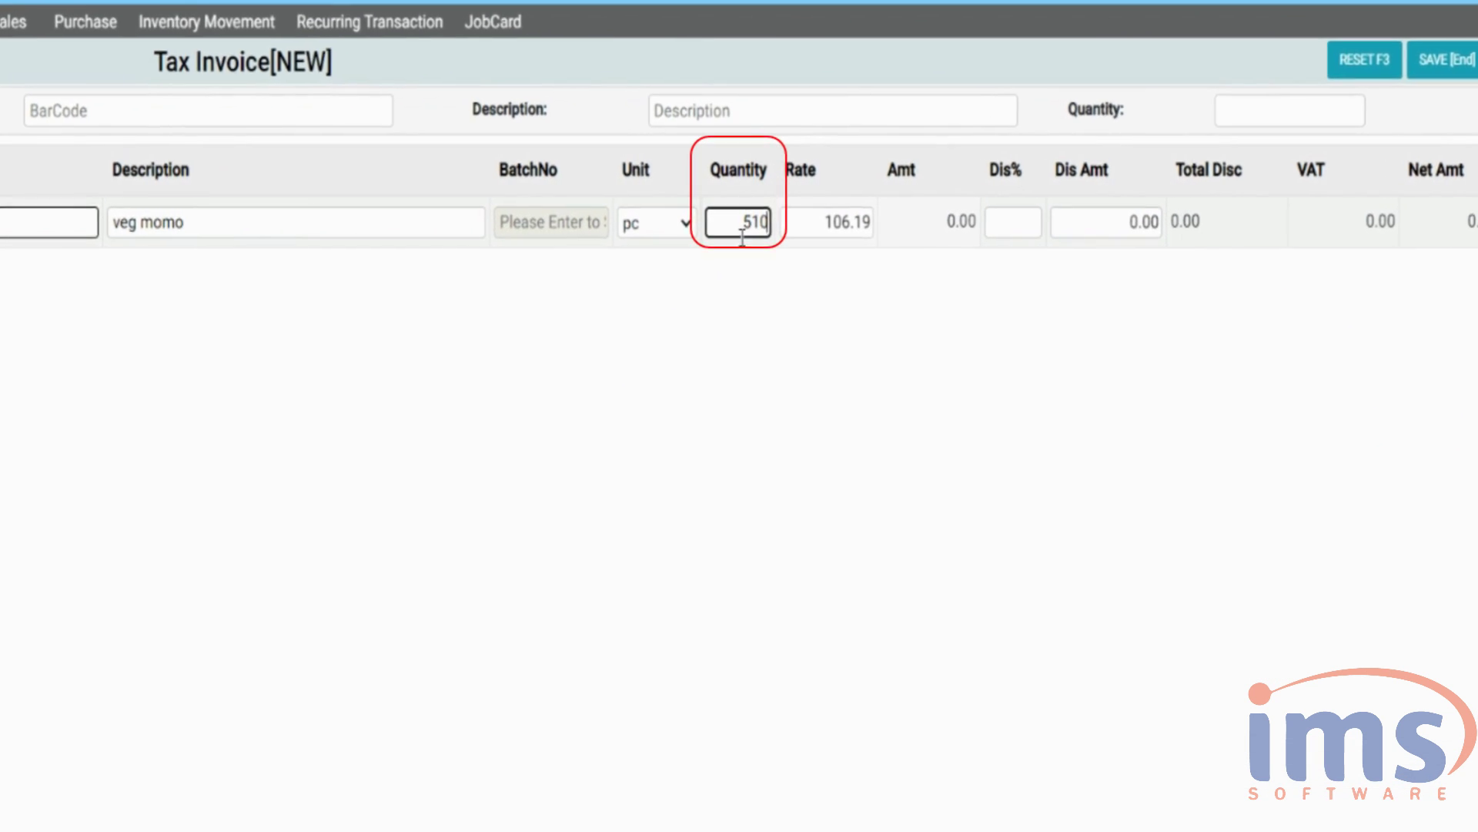
click(1340, 98)
key(Return)
key(End)
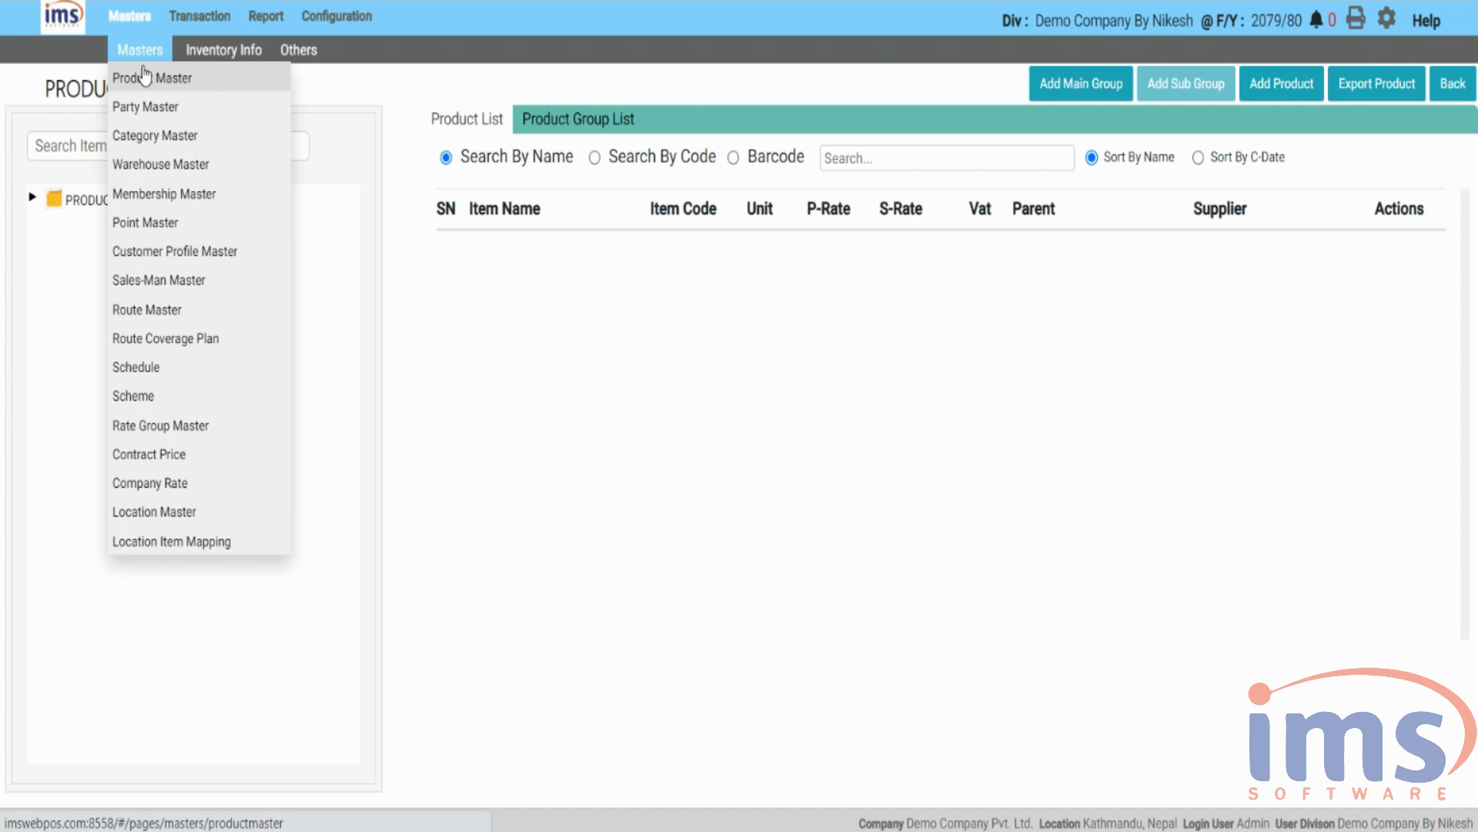
click(144, 75)
click(72, 202)
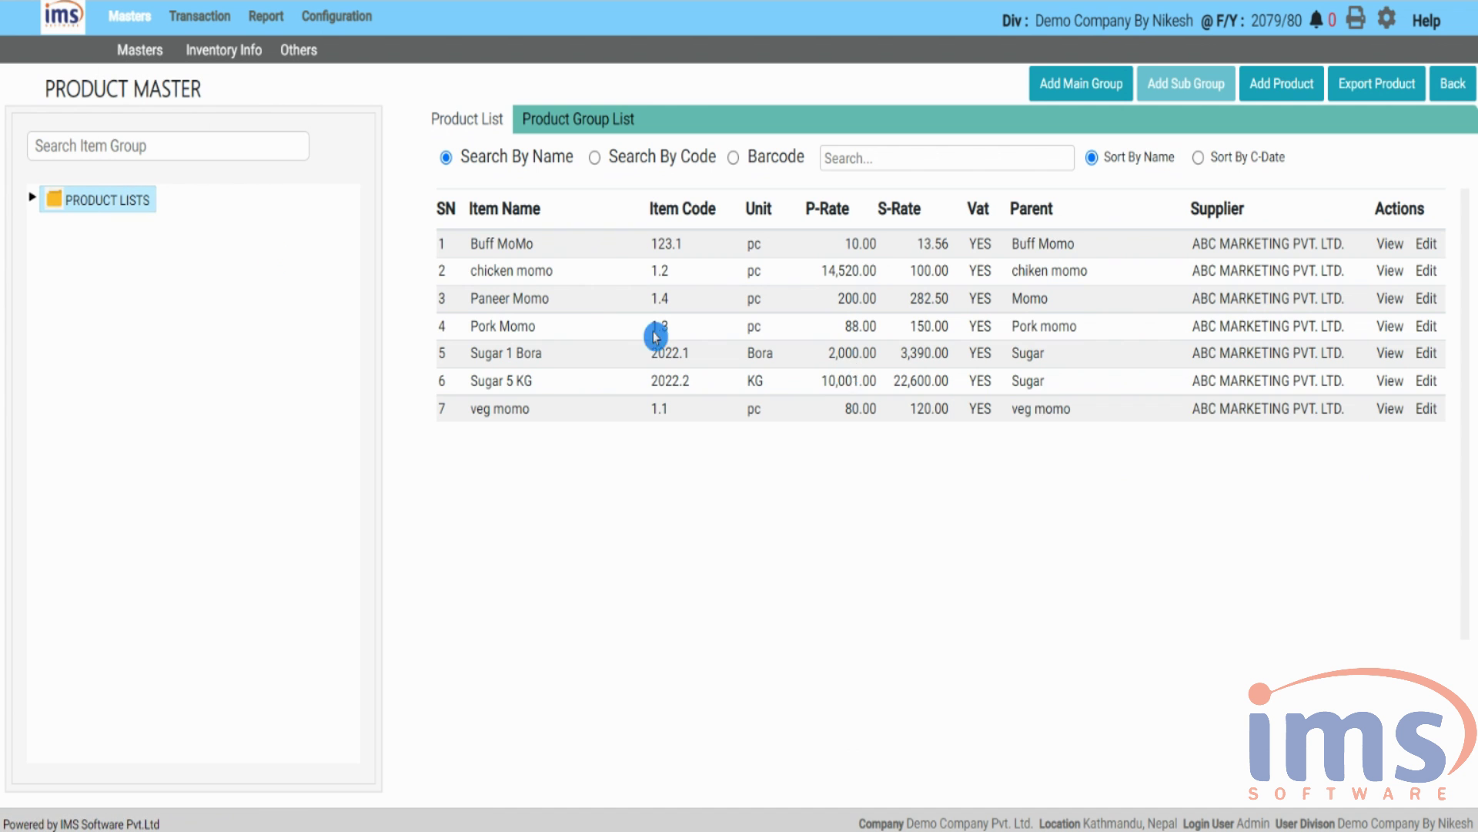
- Edit Paneer Momo, untick Is Unknown Item, and leave Expiry Date Input Compulsory unchecked
click(1394, 407)
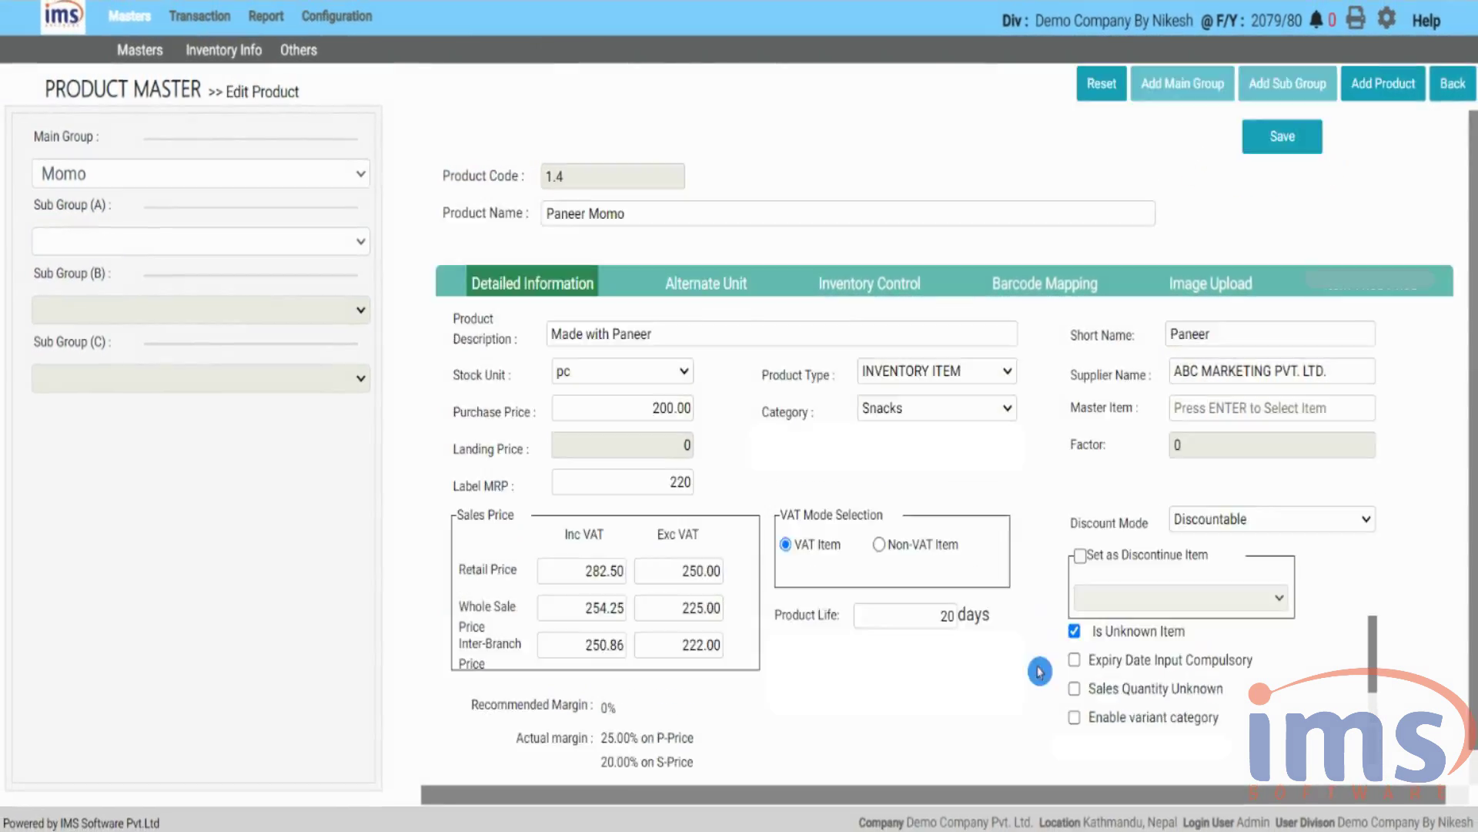
click(1074, 631)
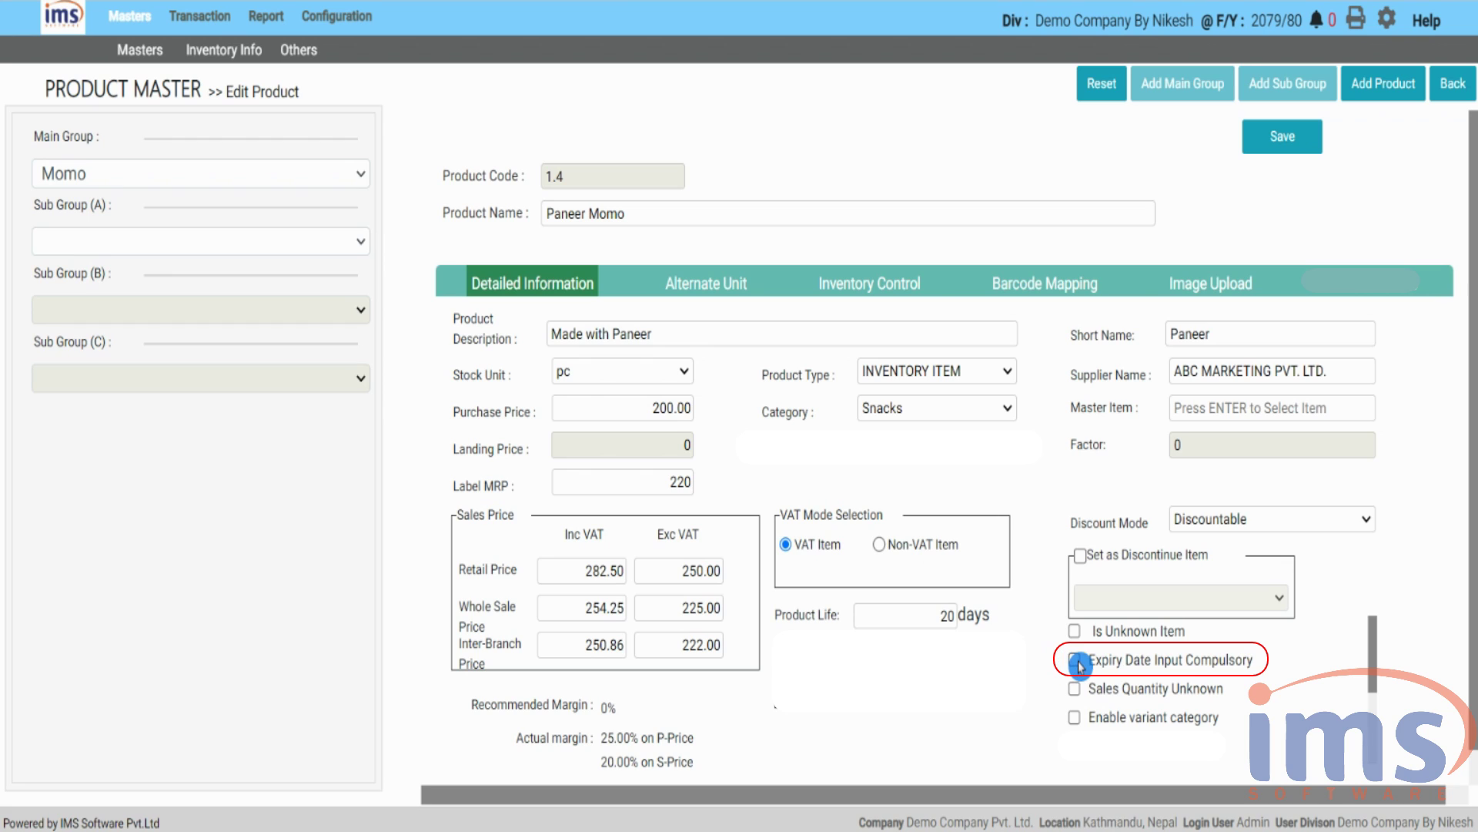
click(1078, 664)
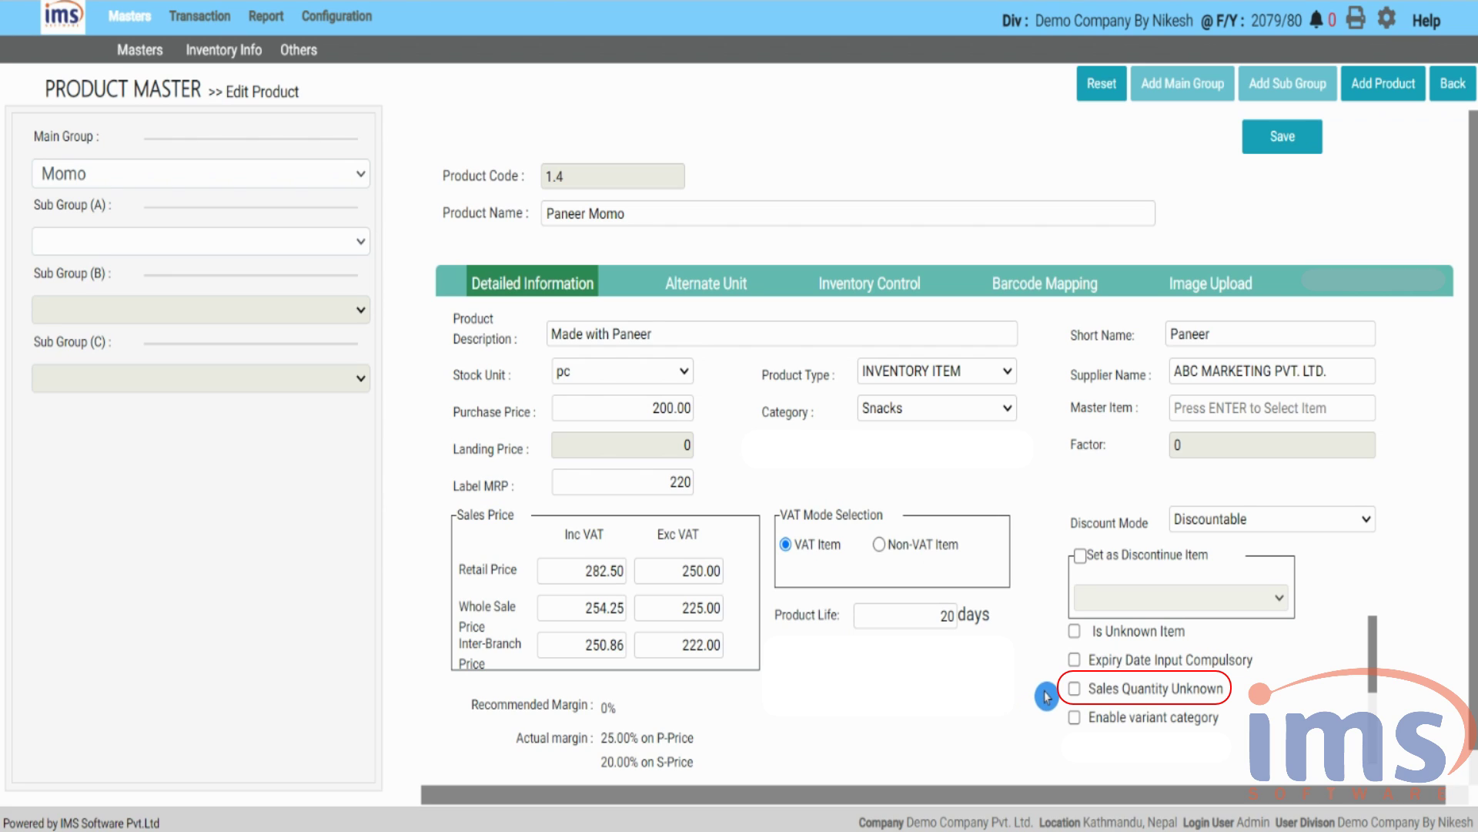
click(1074, 690)
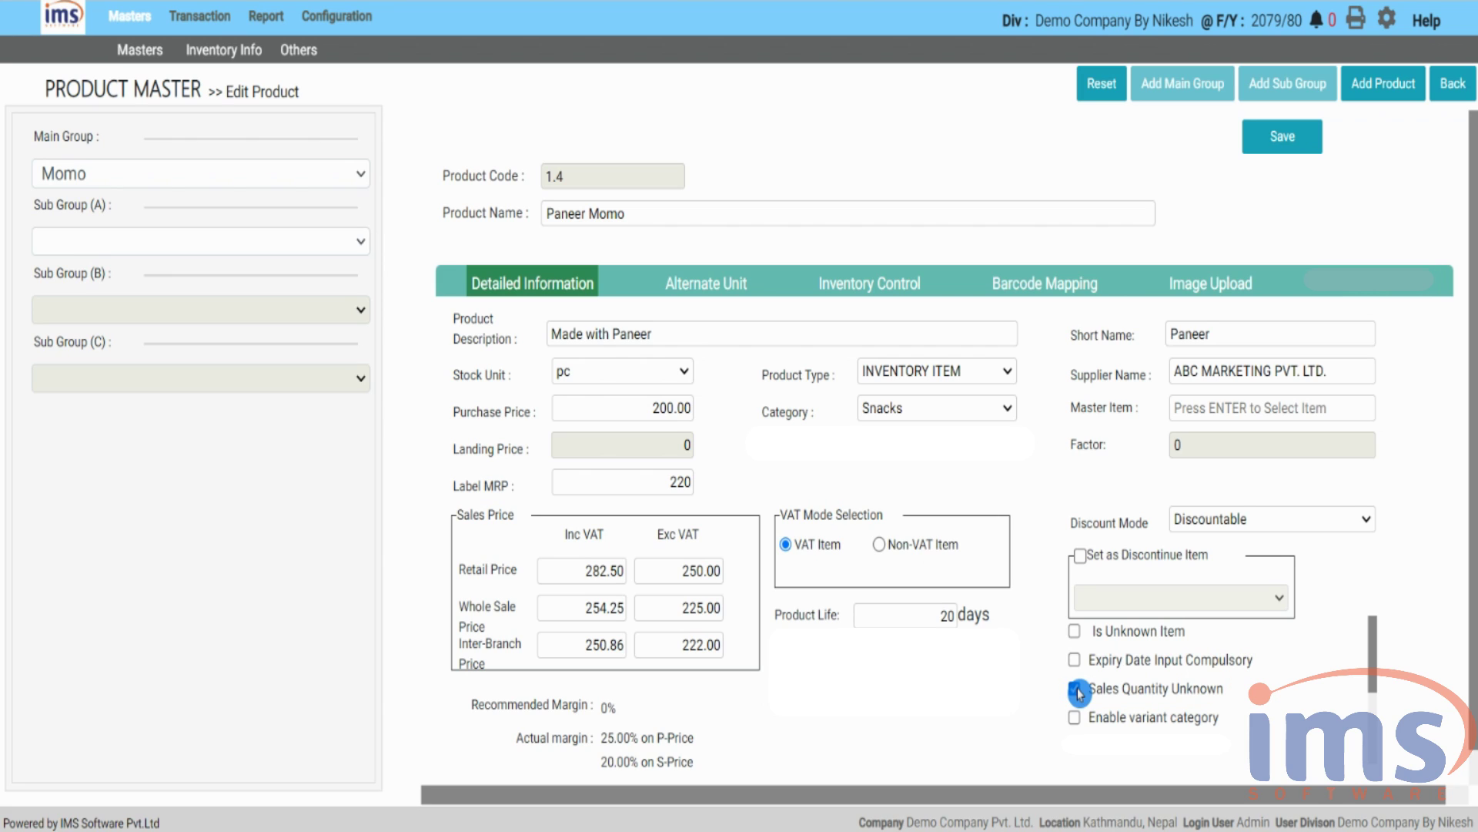
click(1076, 689)
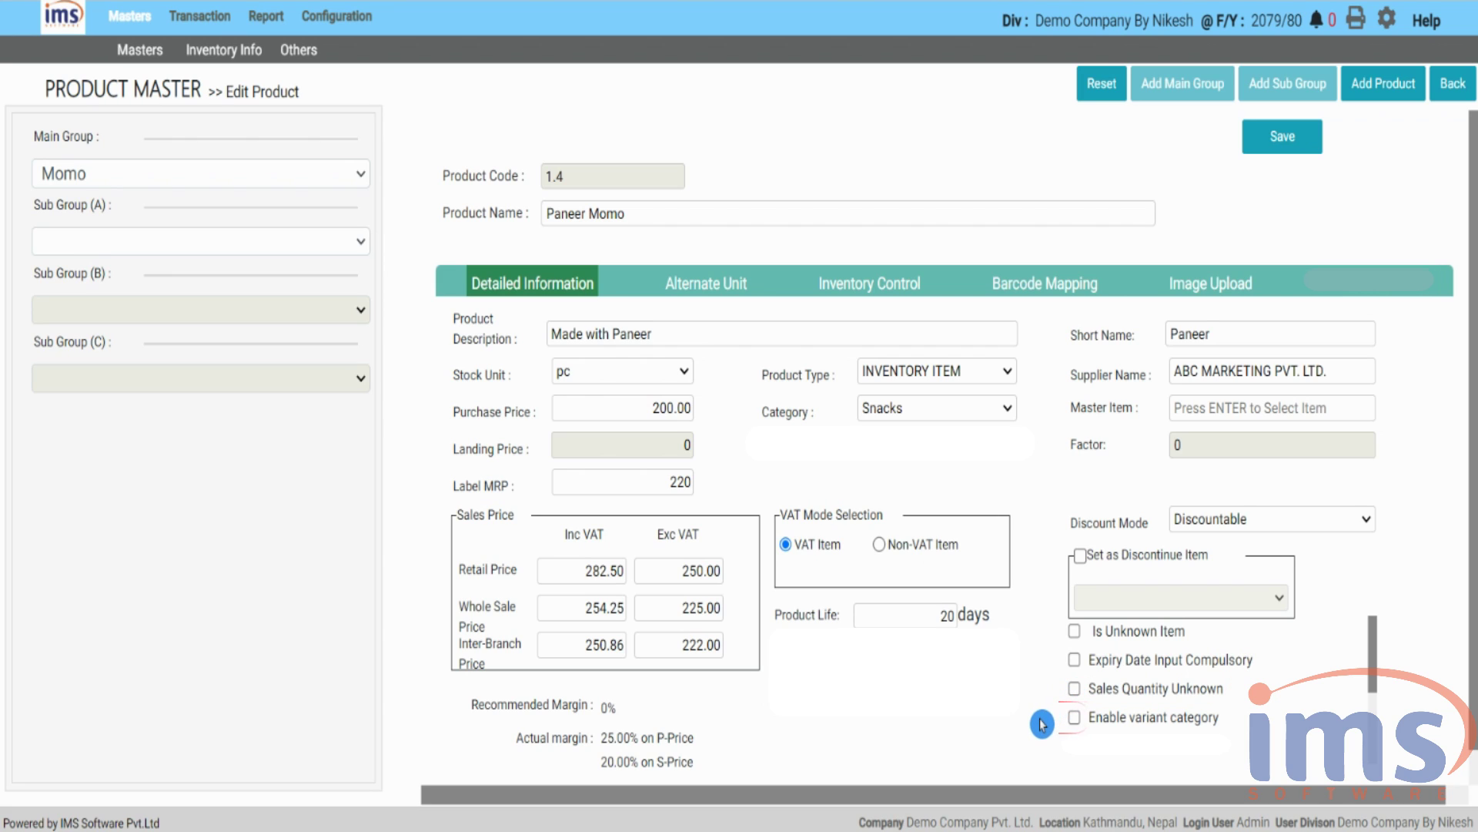
click(1074, 722)
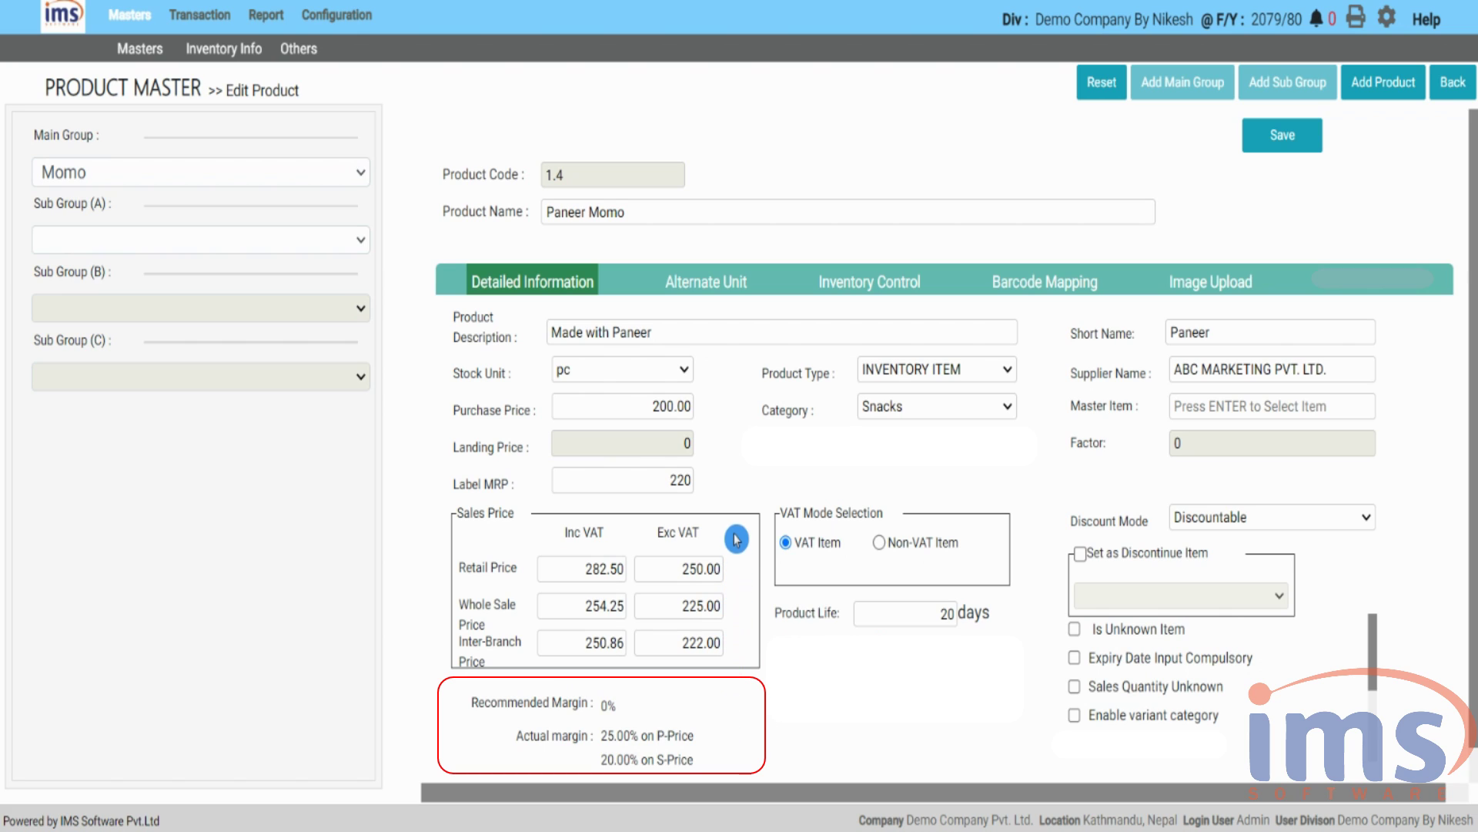
- Show Paneer Momo's Alternate Unit settings, with stock unit pc
click(720, 297)
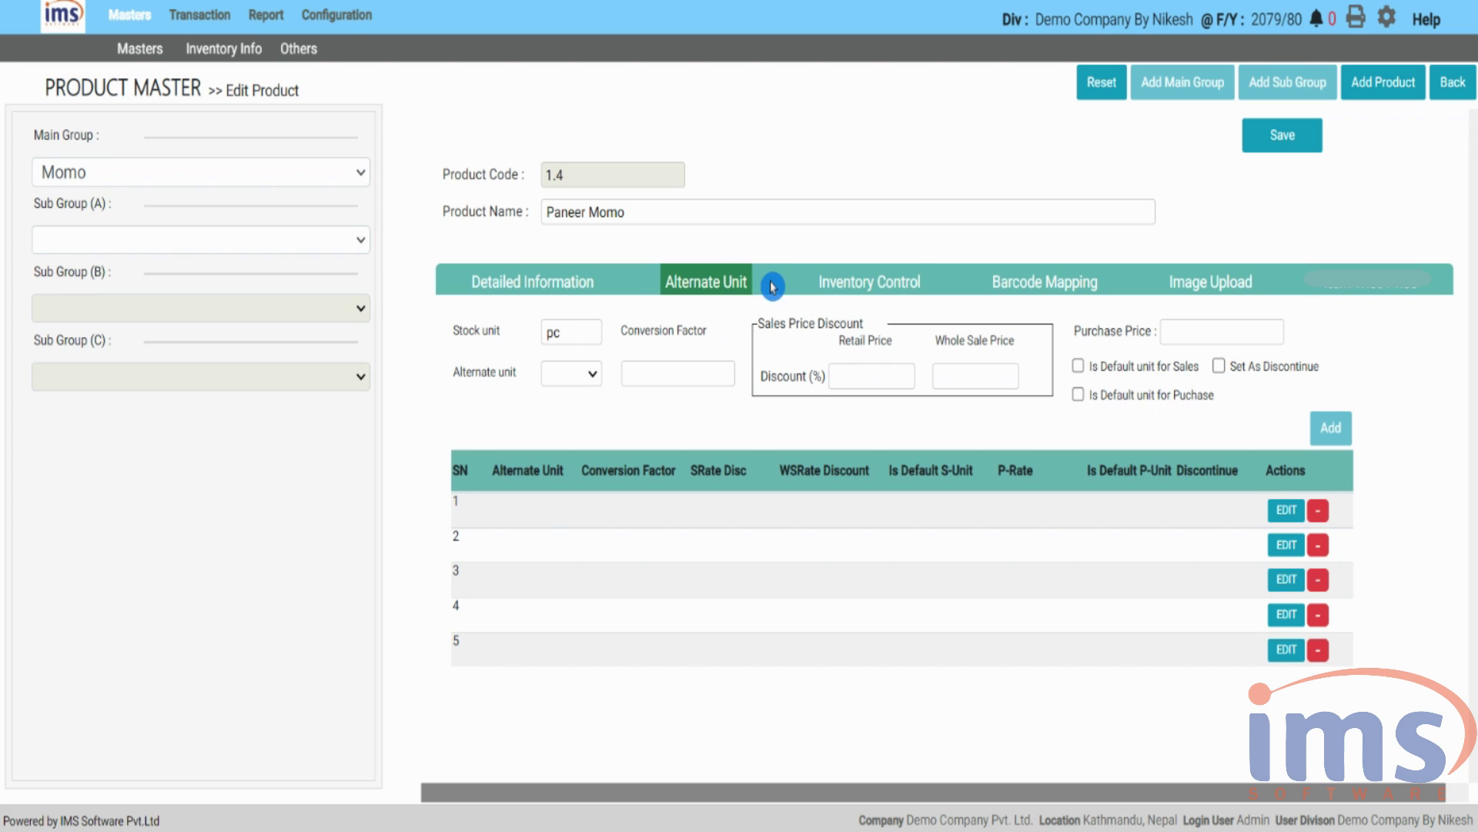
- Open Paneer Momo's Barcode Mapping section under Inventory Control
click(865, 289)
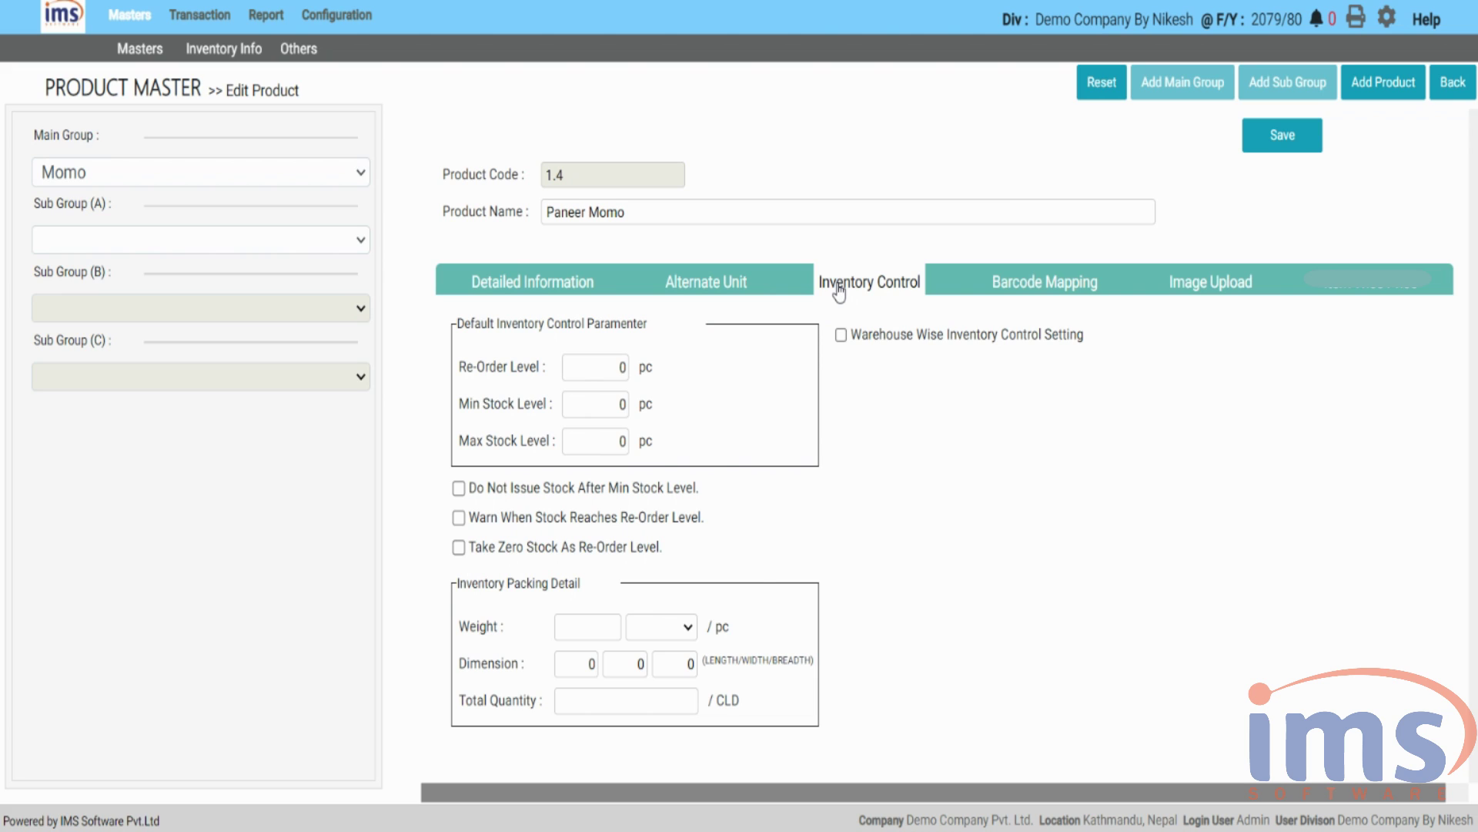
click(1031, 297)
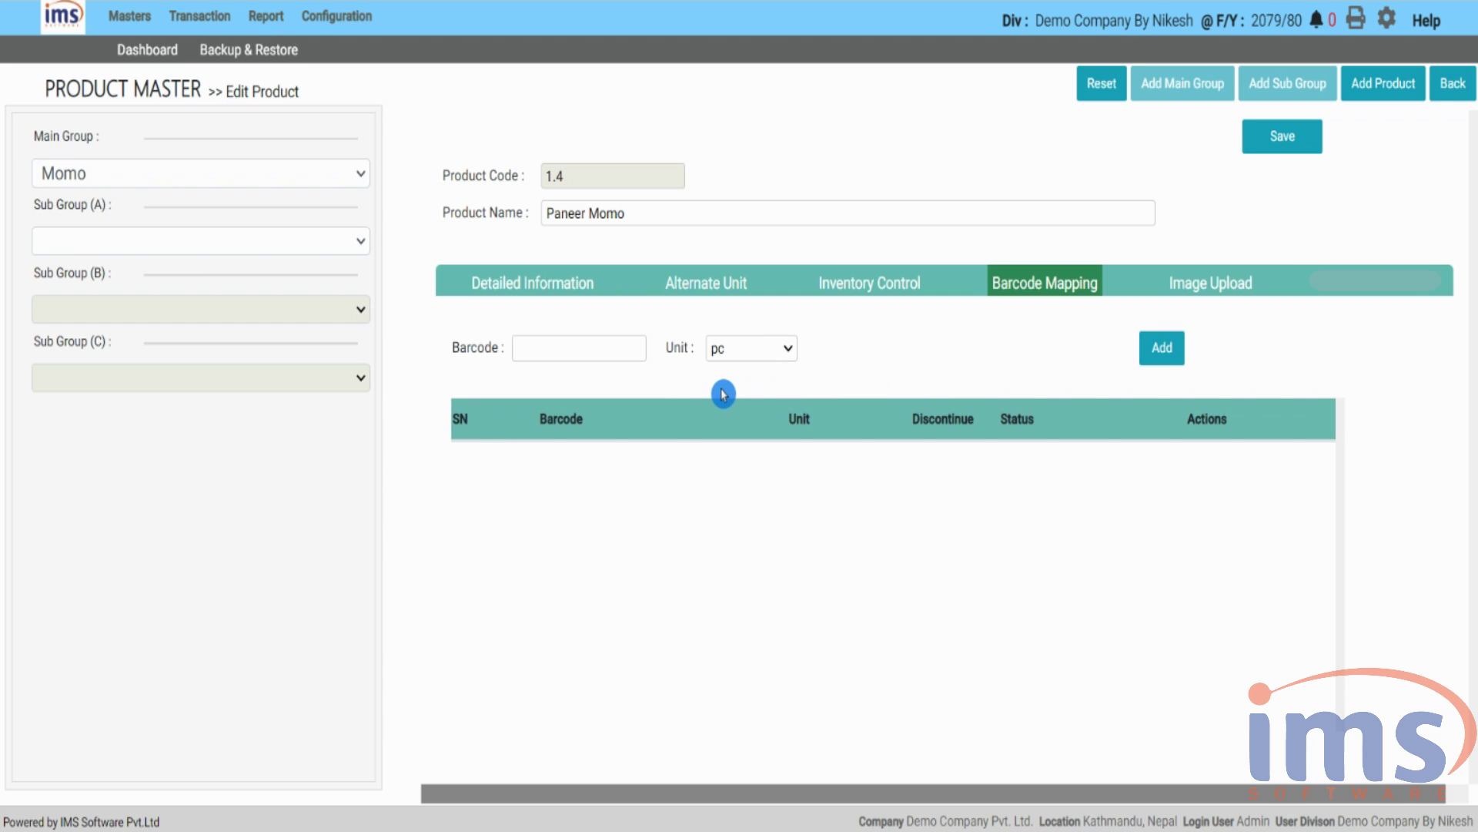
- Map barcode 981 456 713 with unit pc to Paneer Momo, then go to Image Upload
click(601, 348)
text(981 456 713)
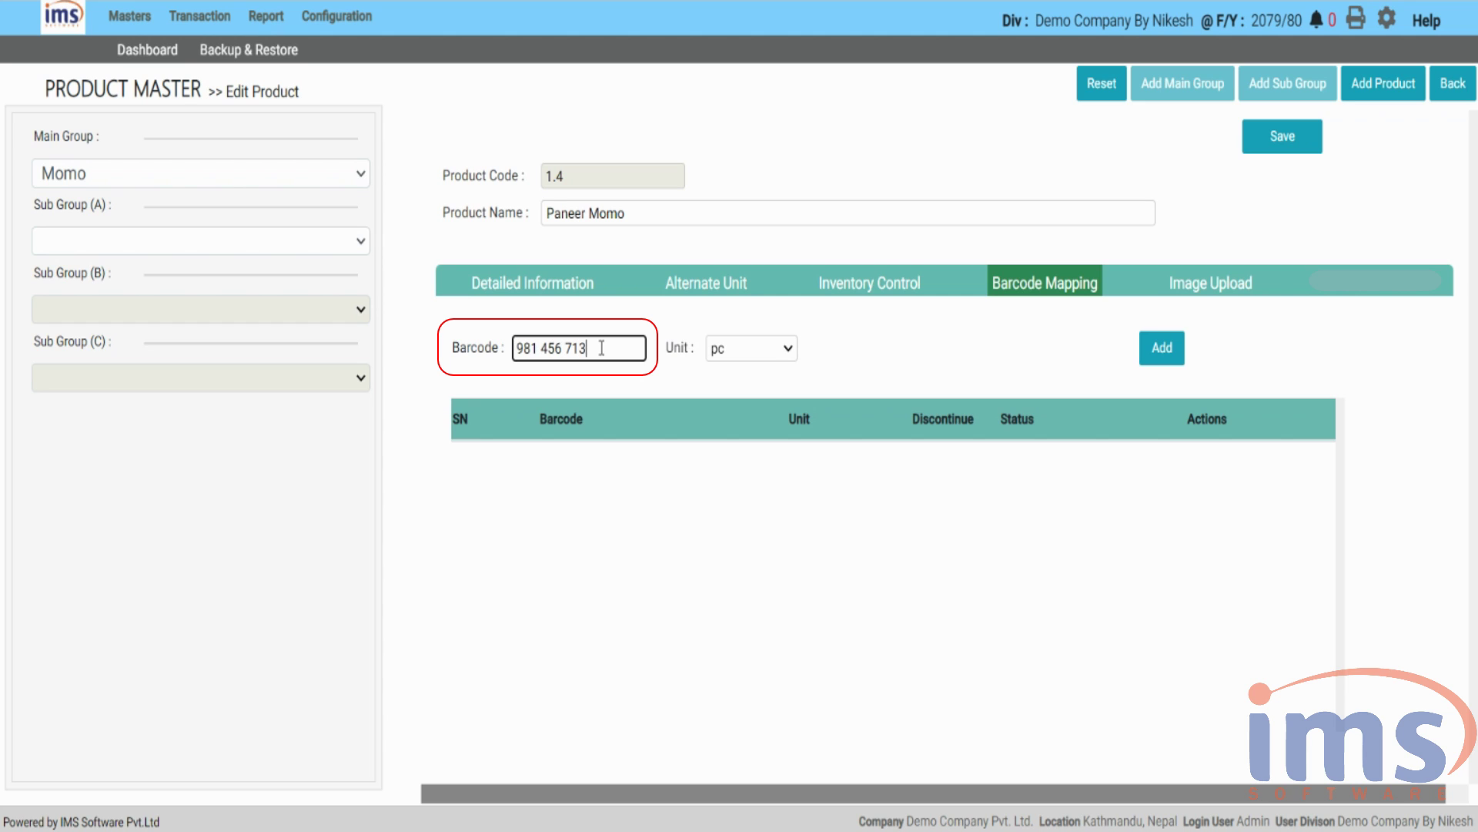
click(791, 346)
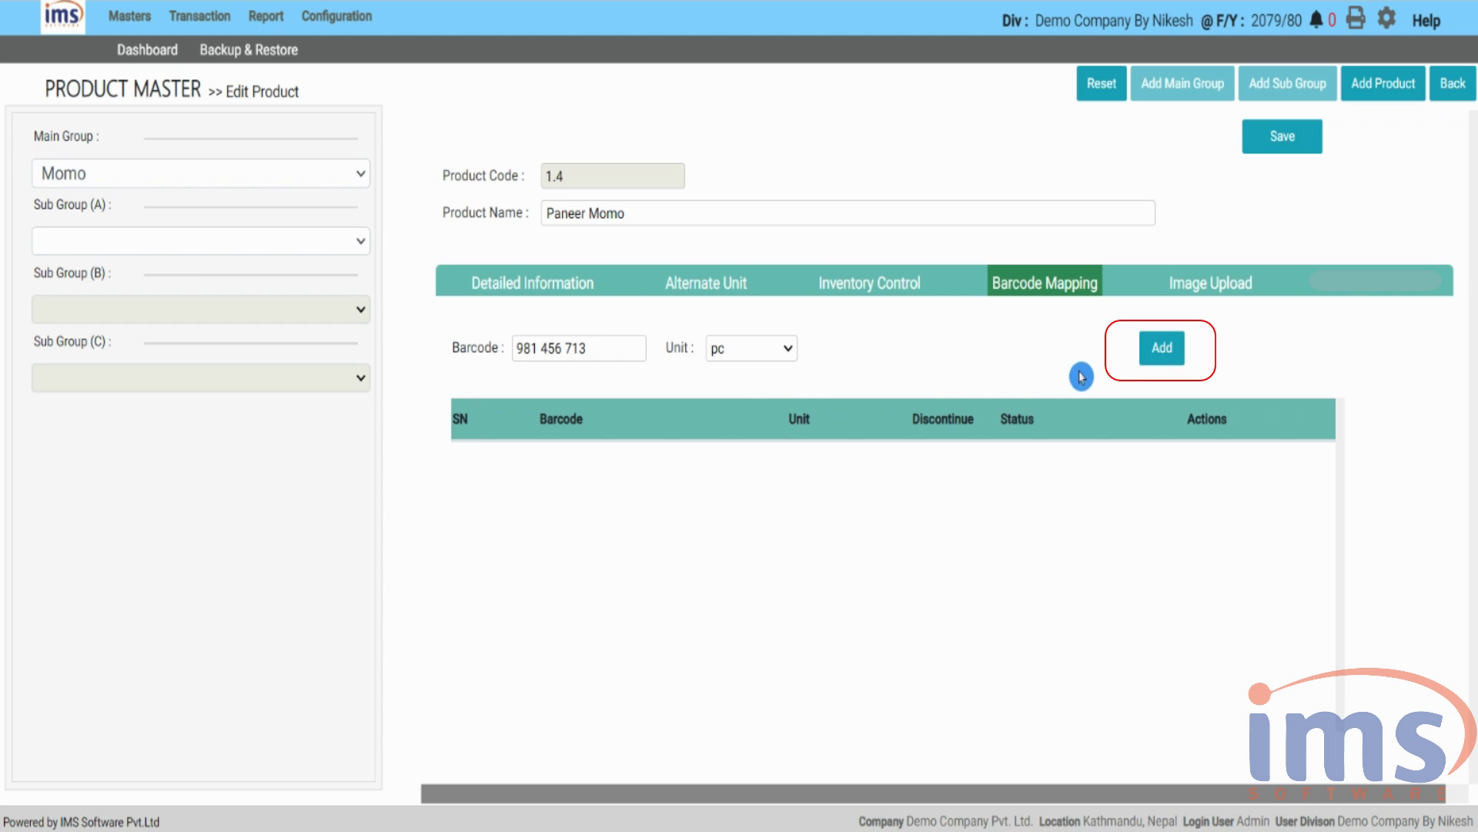
click(1162, 348)
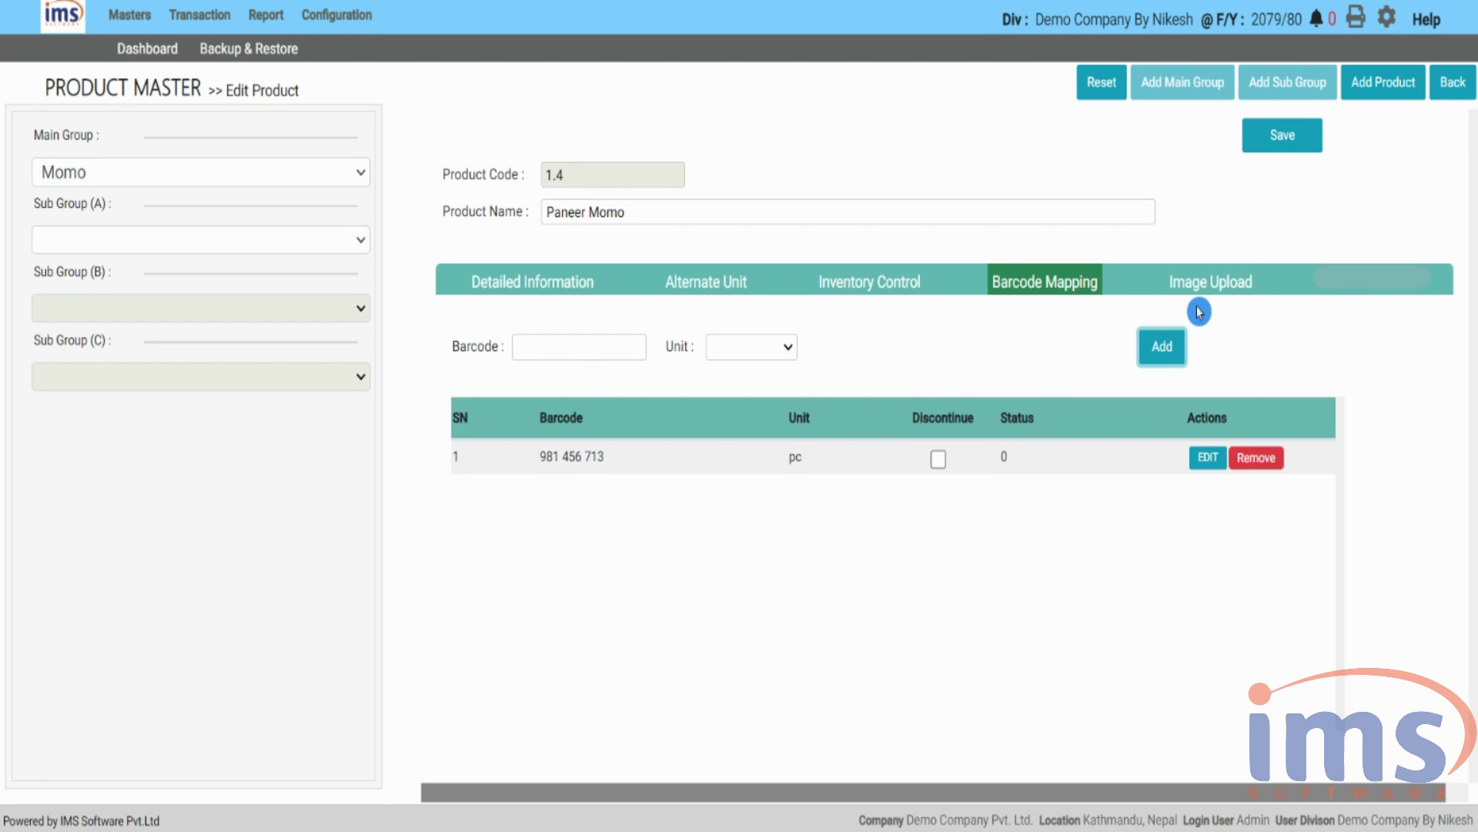
click(1221, 286)
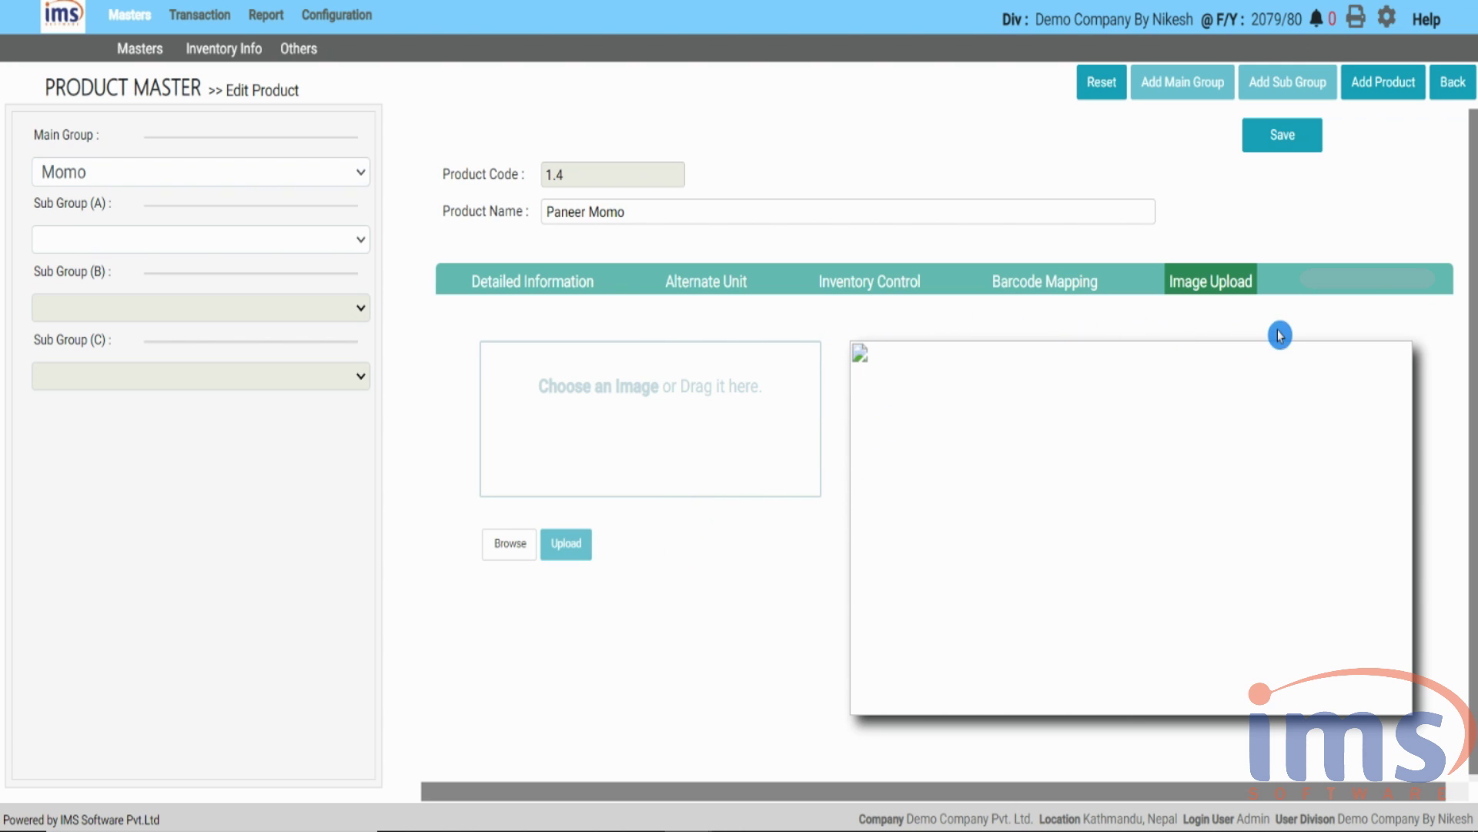
- Save Paneer Momo and decline continuing to add products to its group
click(1288, 137)
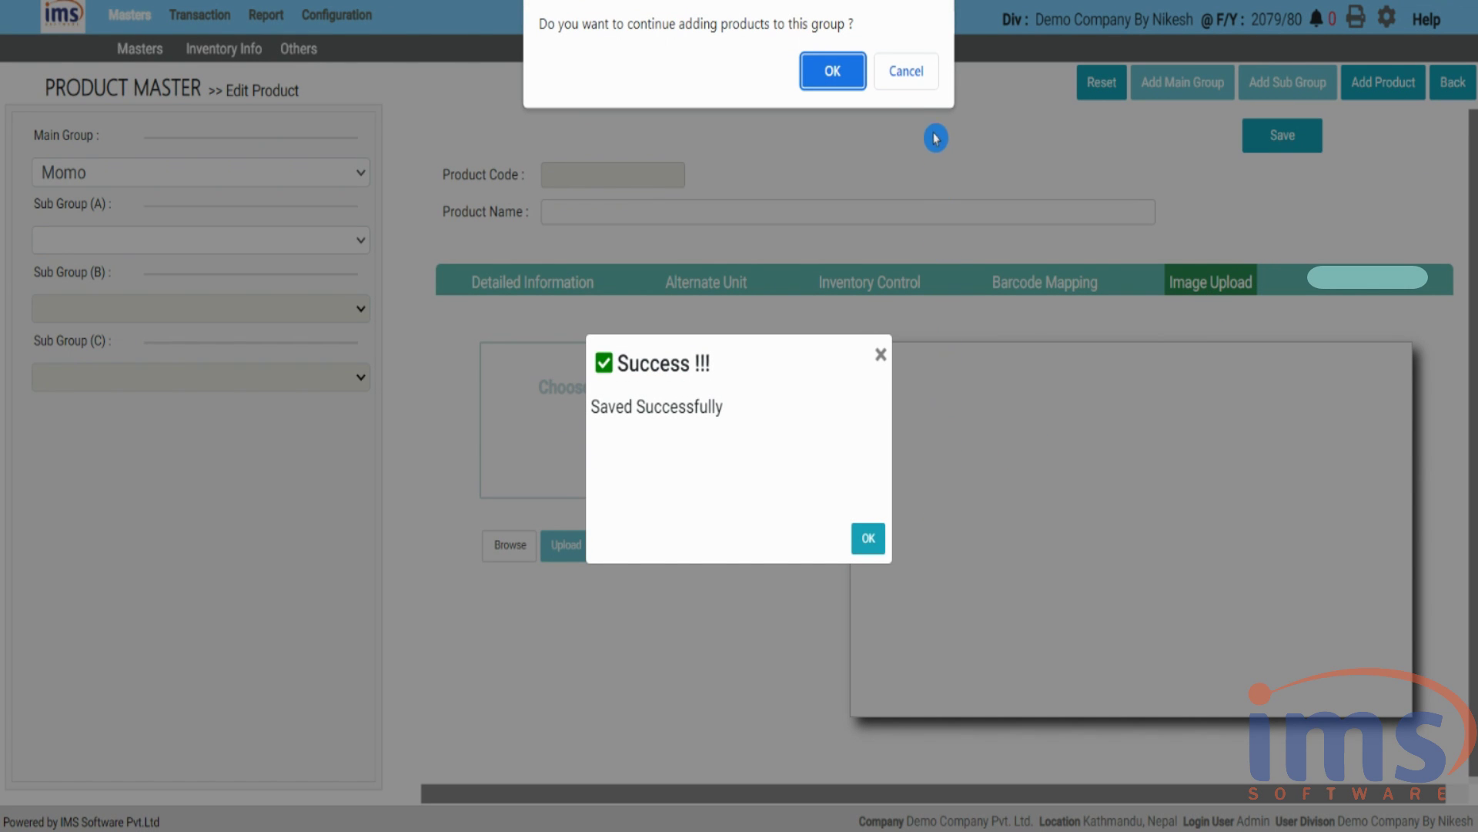
click(909, 72)
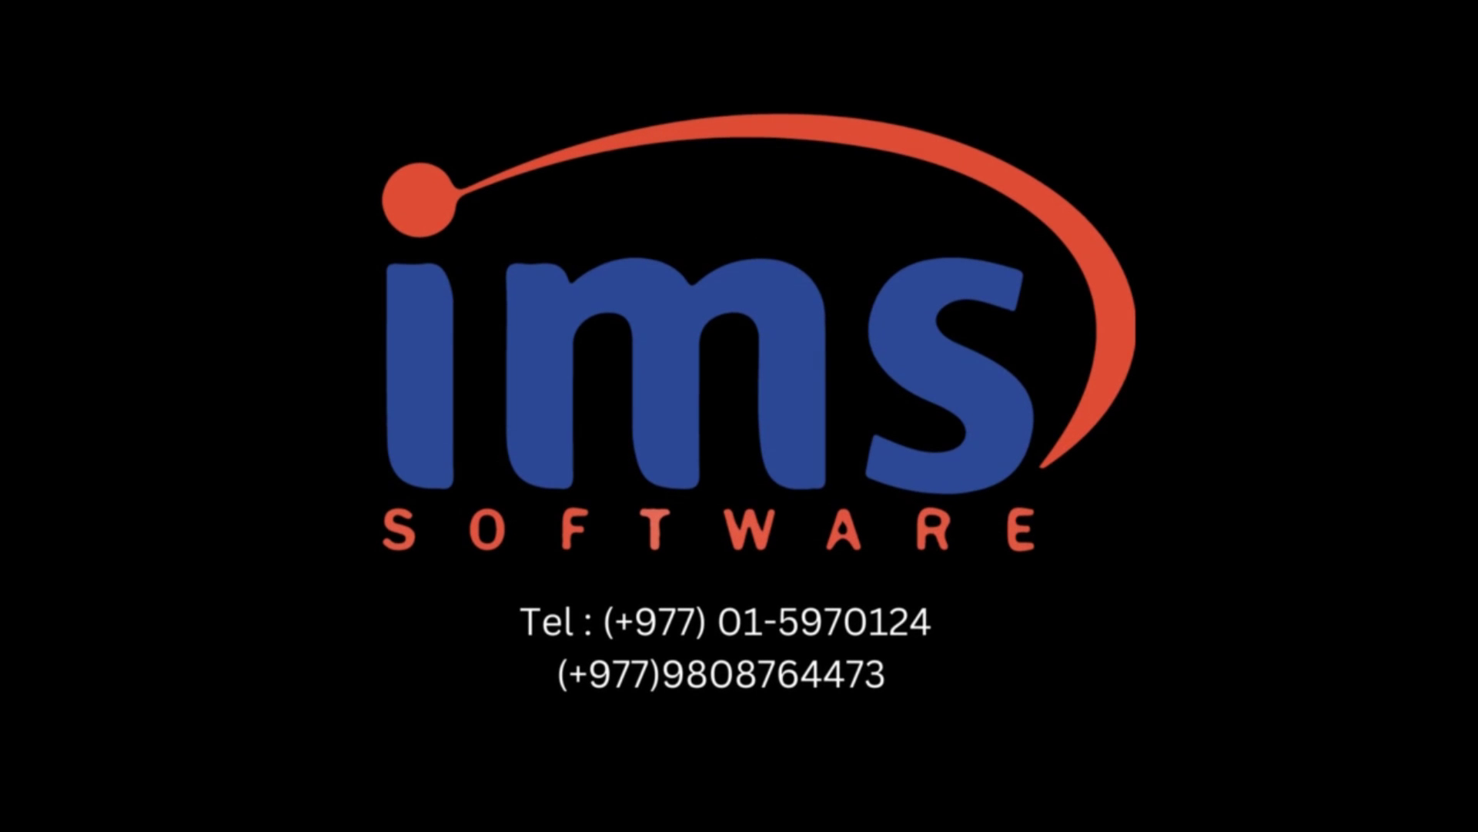